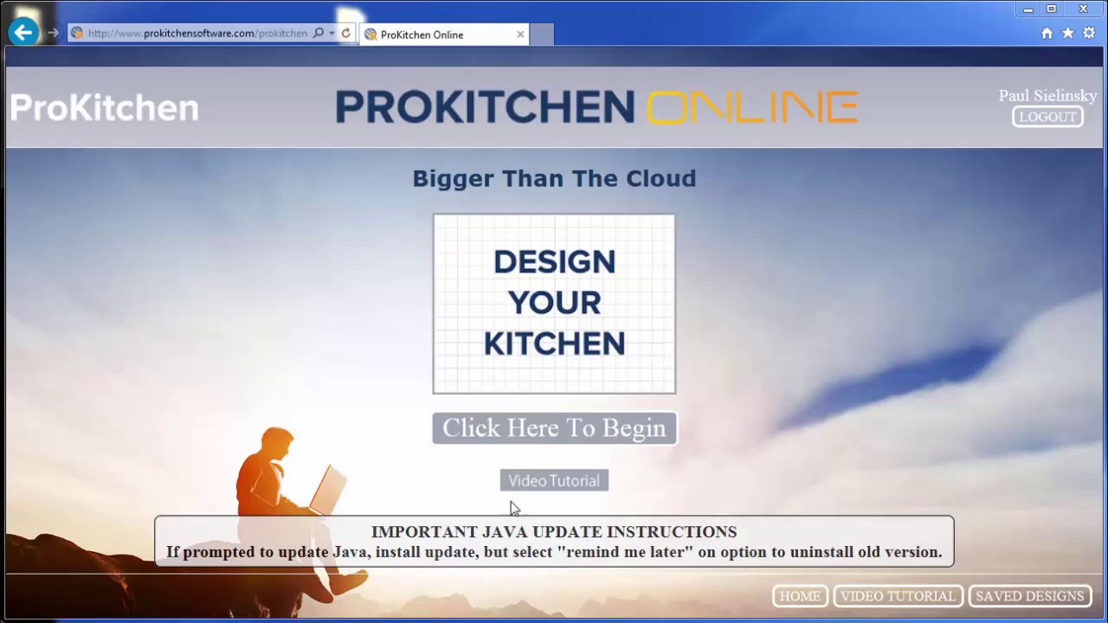
Start a new kitchen design and draw the first 150-inch wall on the grid's left side.
{"action": "left_click", "coordinate": [520, 437]}
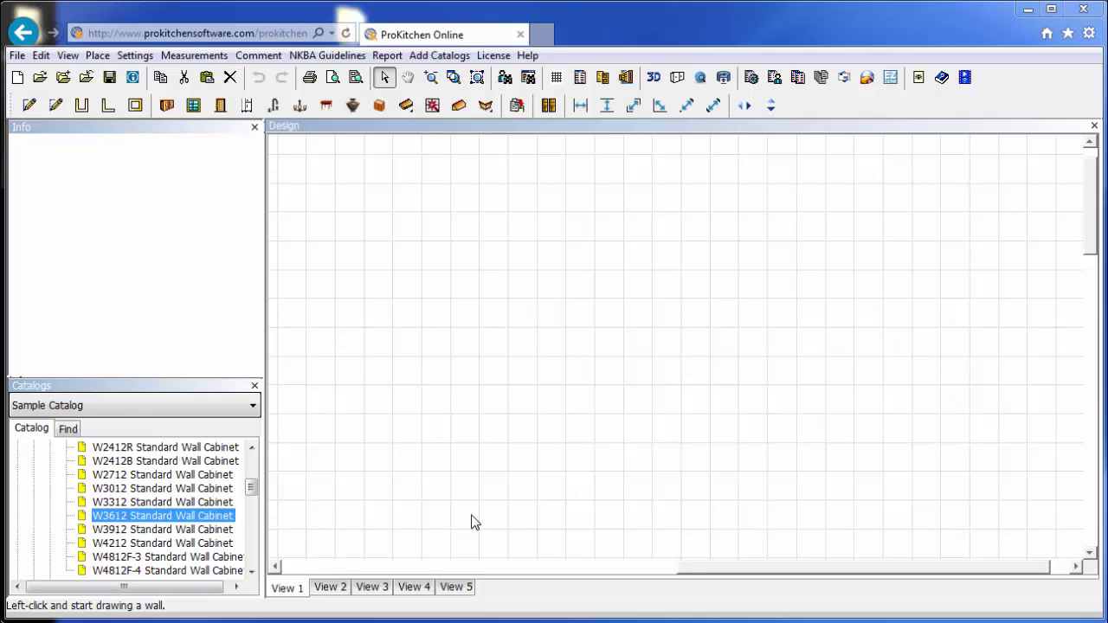
{"action": "left_click", "coordinate": [427, 533]}
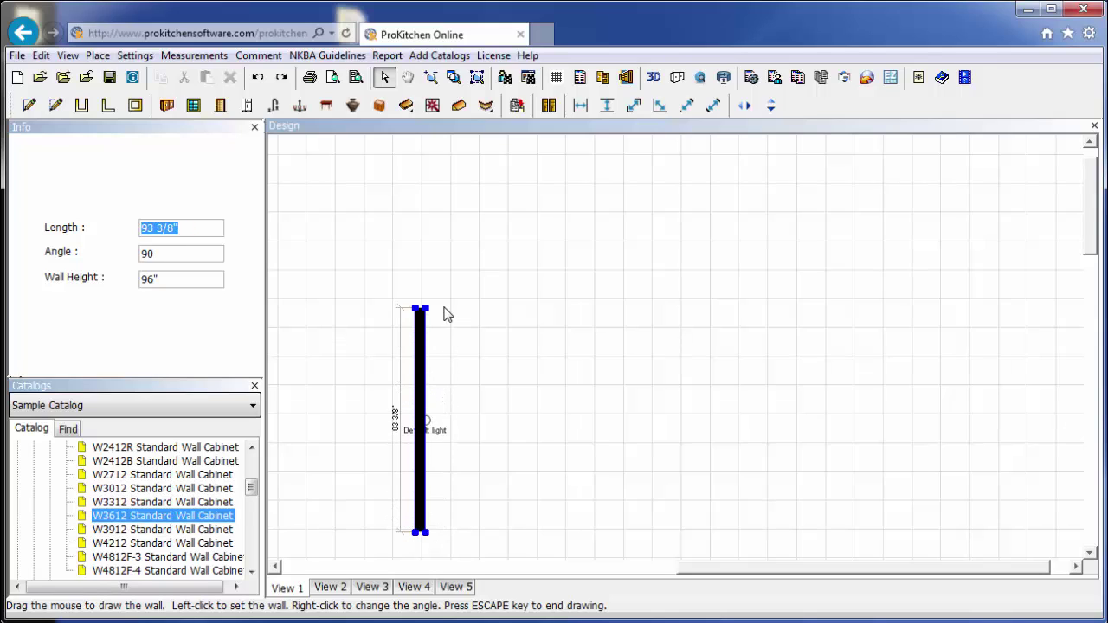
{"action": "left_click", "coordinate": [433, 176]}
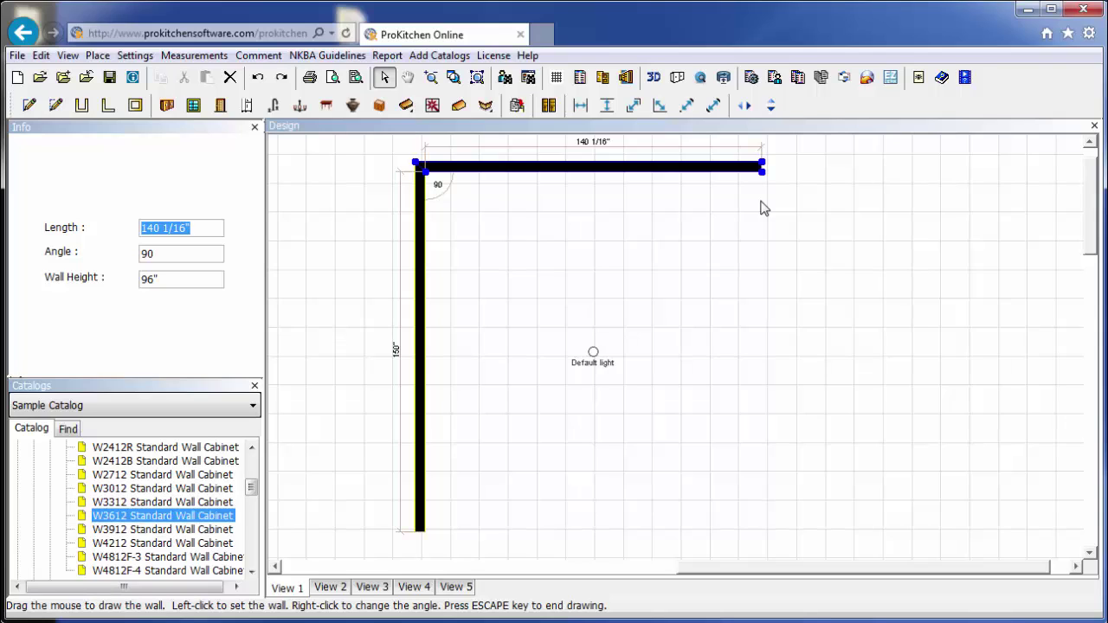
Make the top wall 150 inches long, then end wall drawing.
{"action": "type", "text": "150"}
{"action": "key", "text": "Return"}
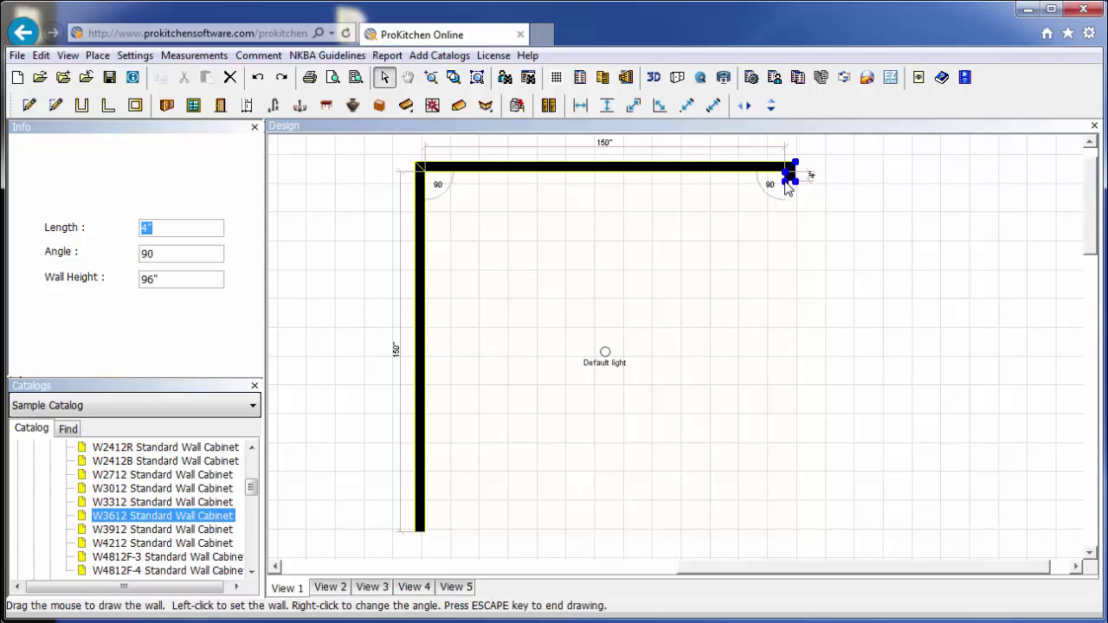
{"action": "type", "text": "0"}
{"action": "key", "text": "Return"}
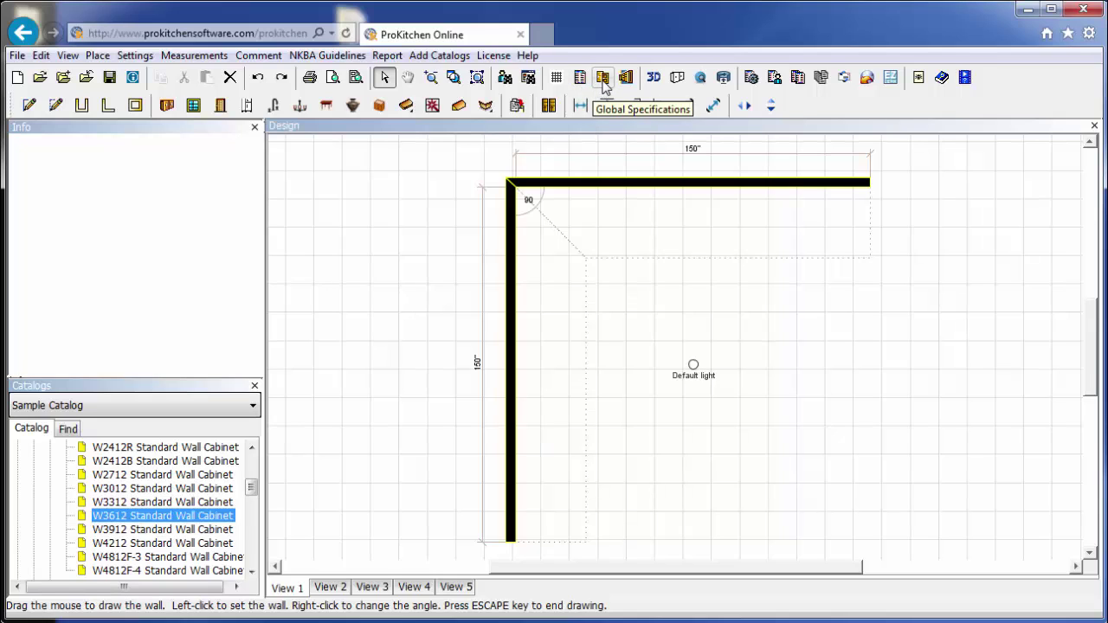
Set Framed, Full Overlay, Mitered Square Raised Panel #01 doors and Mitered Drawer #02 drawers.
{"action": "left_click", "coordinate": [604, 78]}
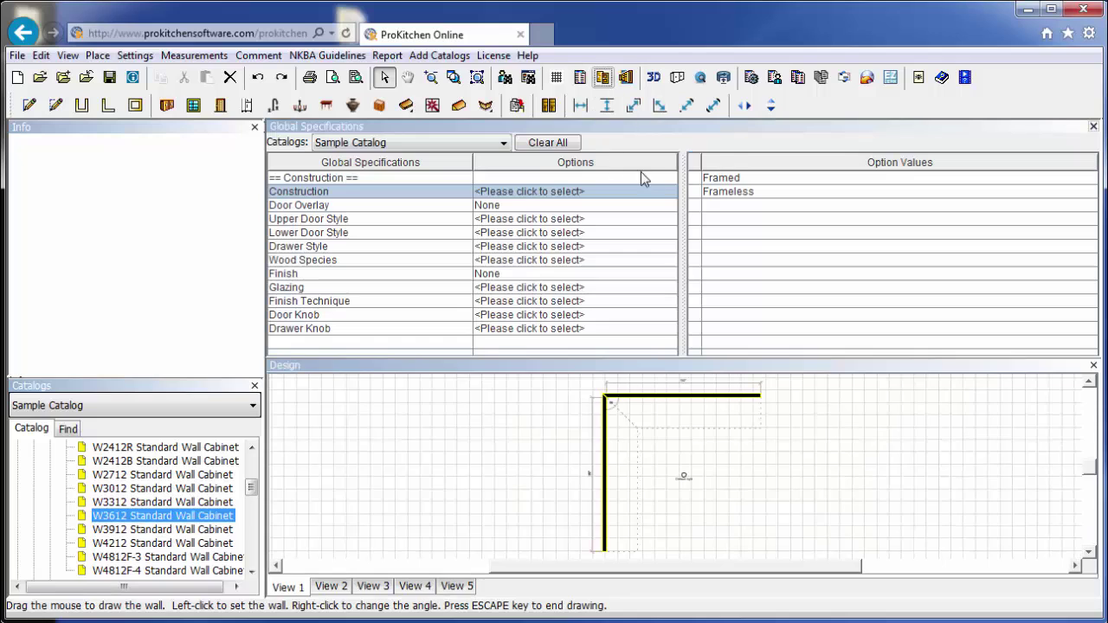
{"action": "left_click", "coordinate": [712, 179]}
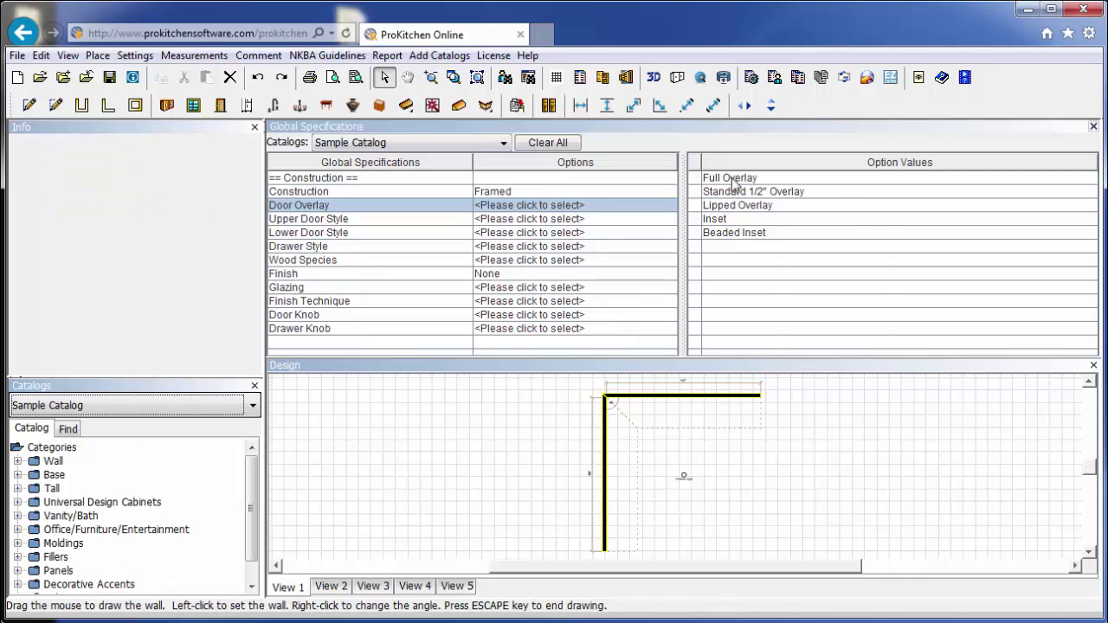
{"action": "left_click", "coordinate": [732, 179]}
{"action": "scroll", "coordinate": [767, 245], "scroll_direction": "up", "scroll_amount": 3}
{"action": "scroll", "coordinate": [770, 240], "scroll_direction": "down", "scroll_amount": 3}
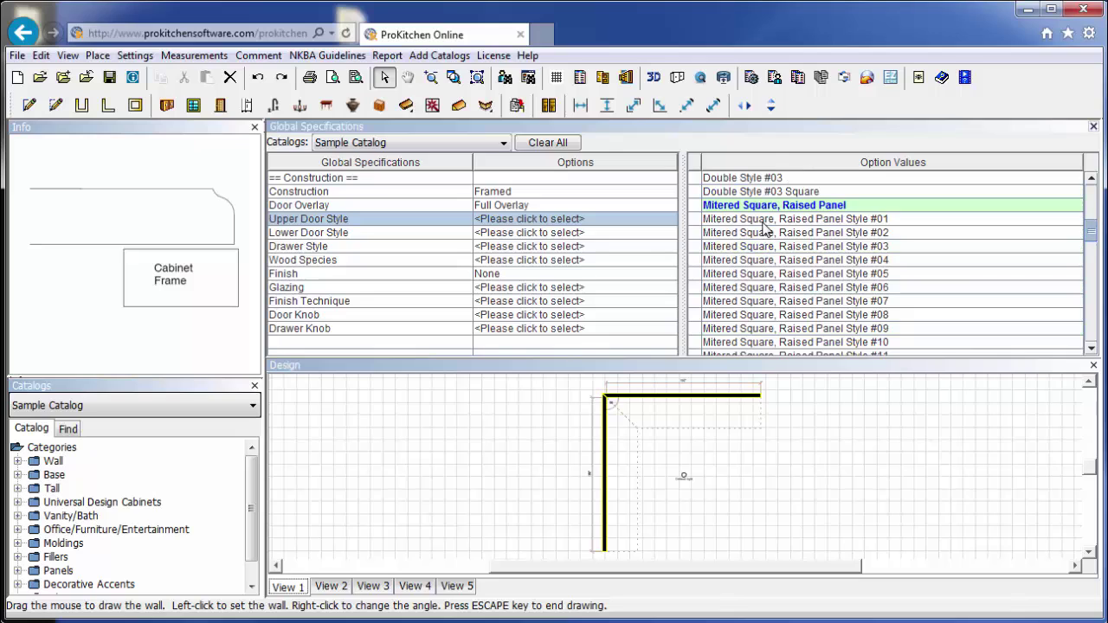
{"action": "mouse_move", "coordinate": [765, 223]}
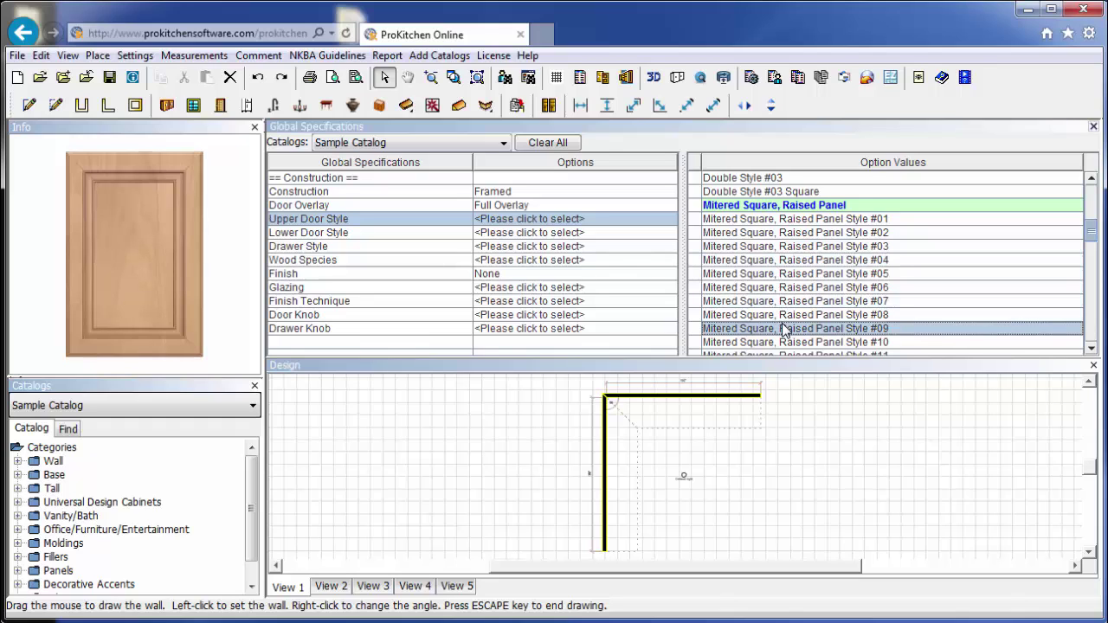
{"action": "left_click", "coordinate": [761, 220]}
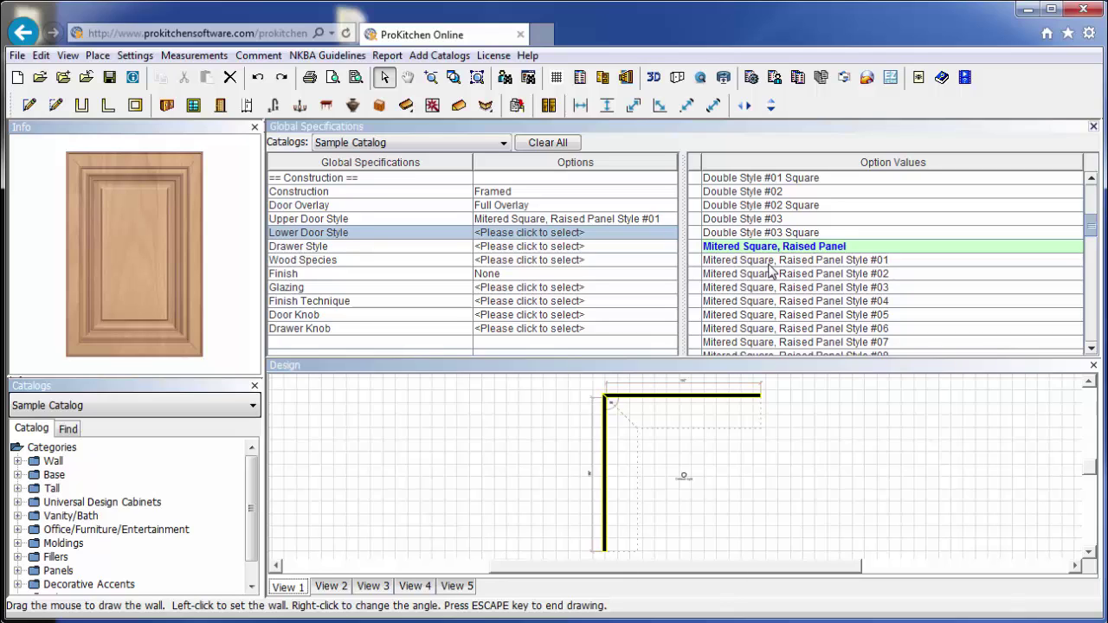
{"action": "left_click", "coordinate": [769, 262]}
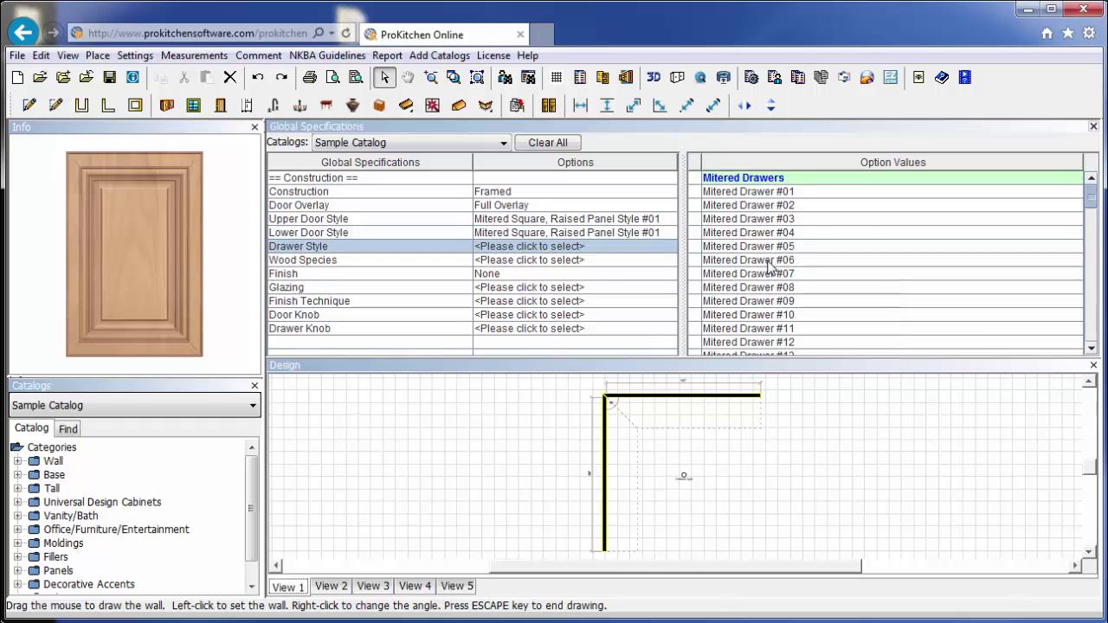
{"action": "left_click", "coordinate": [755, 206]}
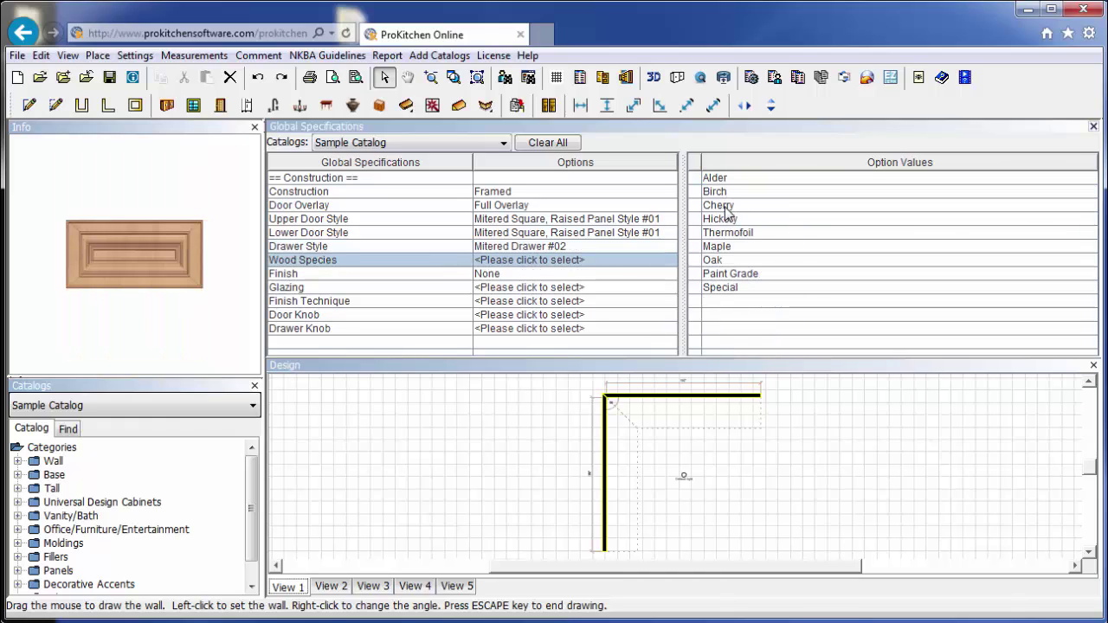
Choose Hickory wood with the HCK.946 finish after comparing finish samples.
{"action": "left_click", "coordinate": [727, 219]}
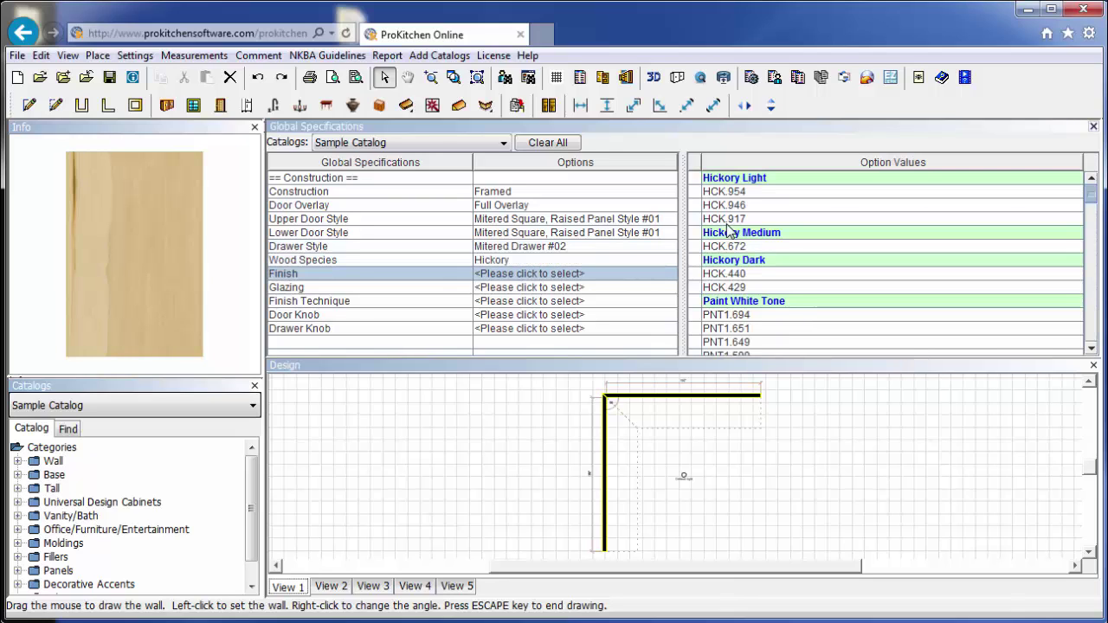
{"action": "left_click", "coordinate": [737, 247]}
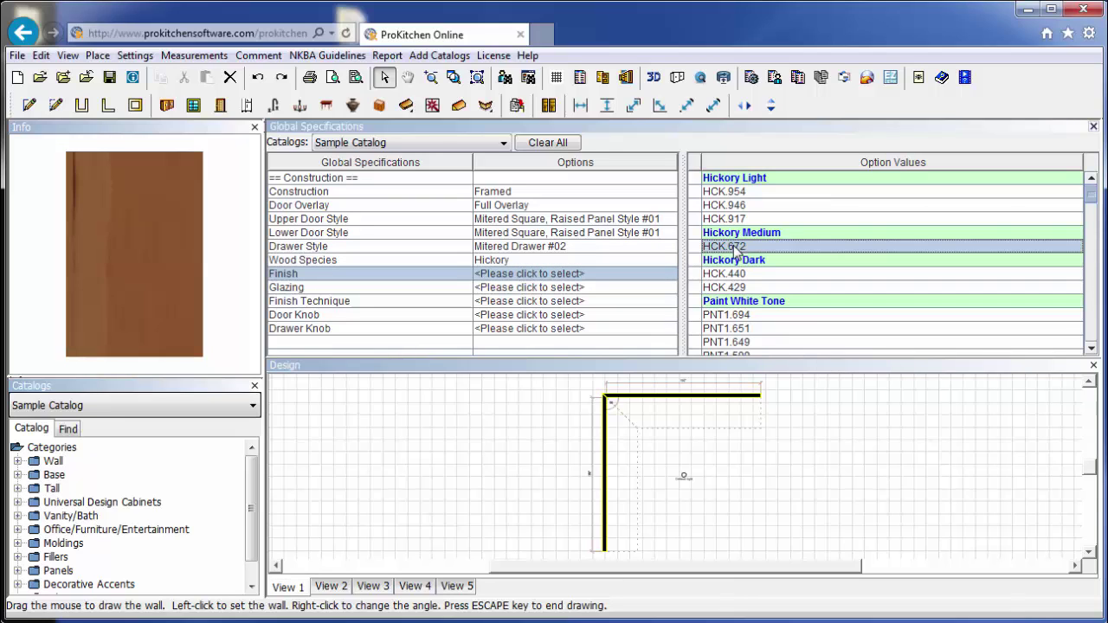
{"action": "left_click", "coordinate": [742, 343]}
{"action": "left_click", "coordinate": [737, 219]}
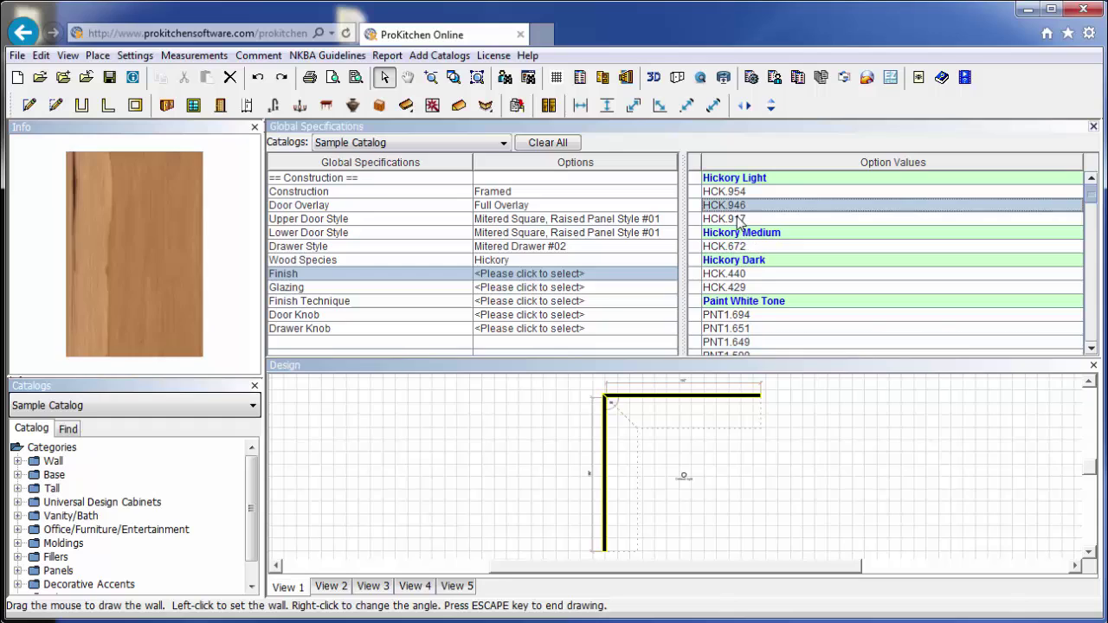
{"action": "left_click", "coordinate": [740, 193]}
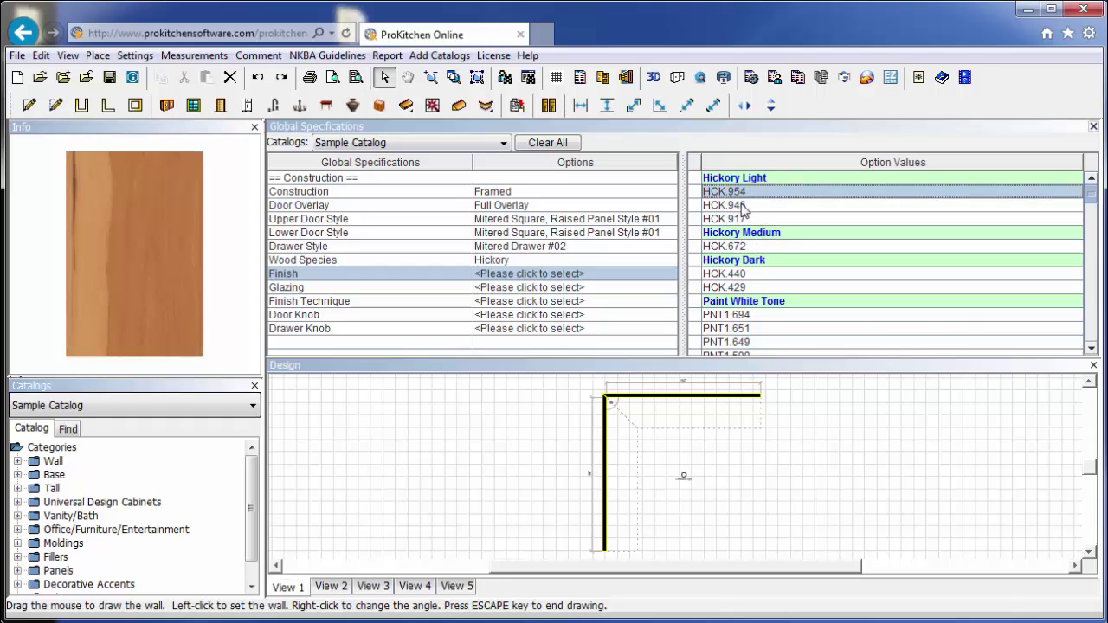
{"action": "left_click", "coordinate": [742, 206]}
{"action": "double_click", "coordinate": [742, 207]}
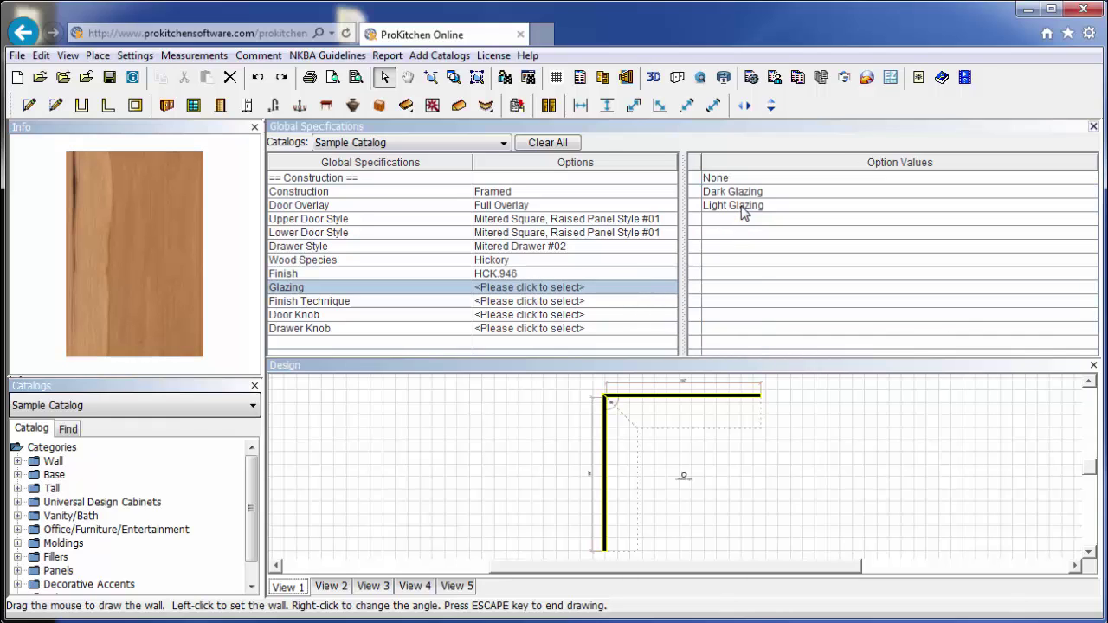
Set glazing and finish technique to None and door and drawer knobs to Knob 01.
{"action": "double_click", "coordinate": [723, 179]}
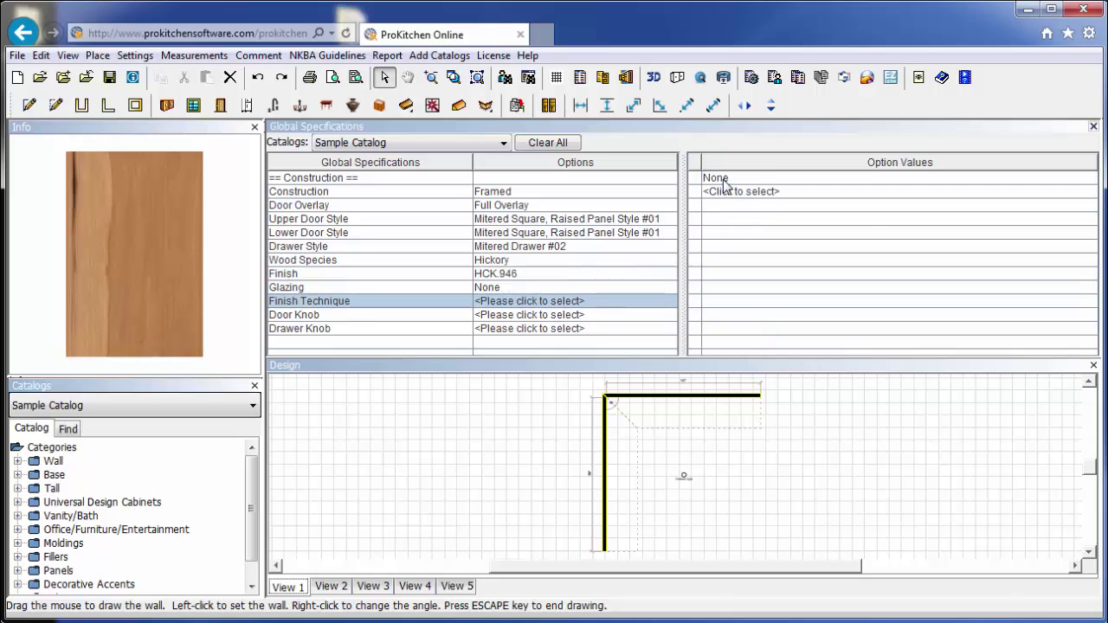
{"action": "double_click", "coordinate": [724, 179]}
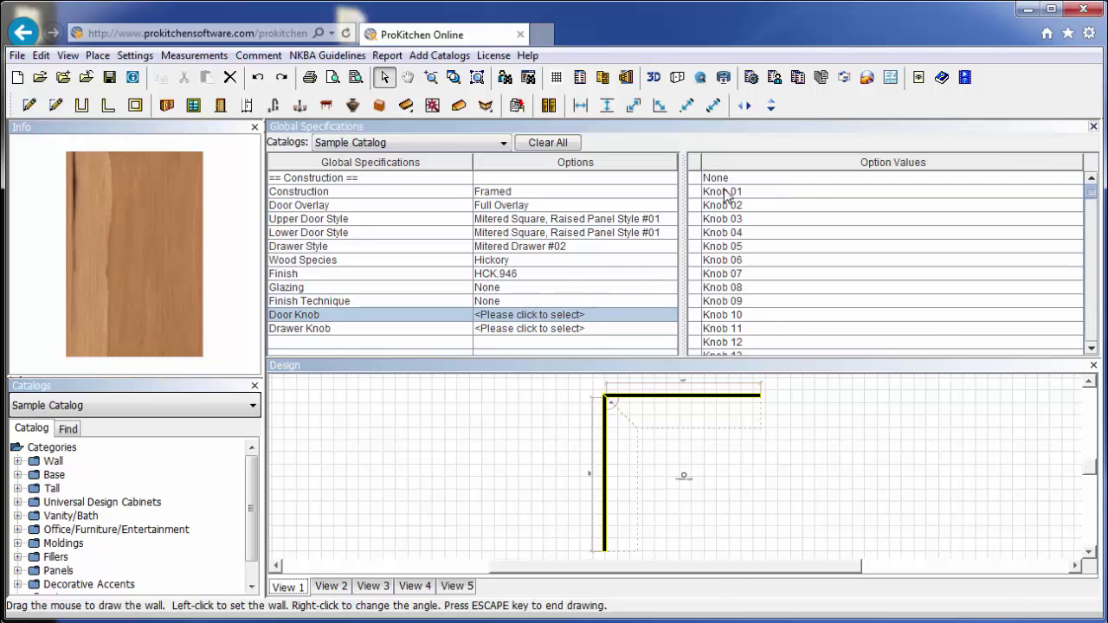
{"action": "left_click", "coordinate": [725, 192]}
{"action": "double_click", "coordinate": [724, 192]}
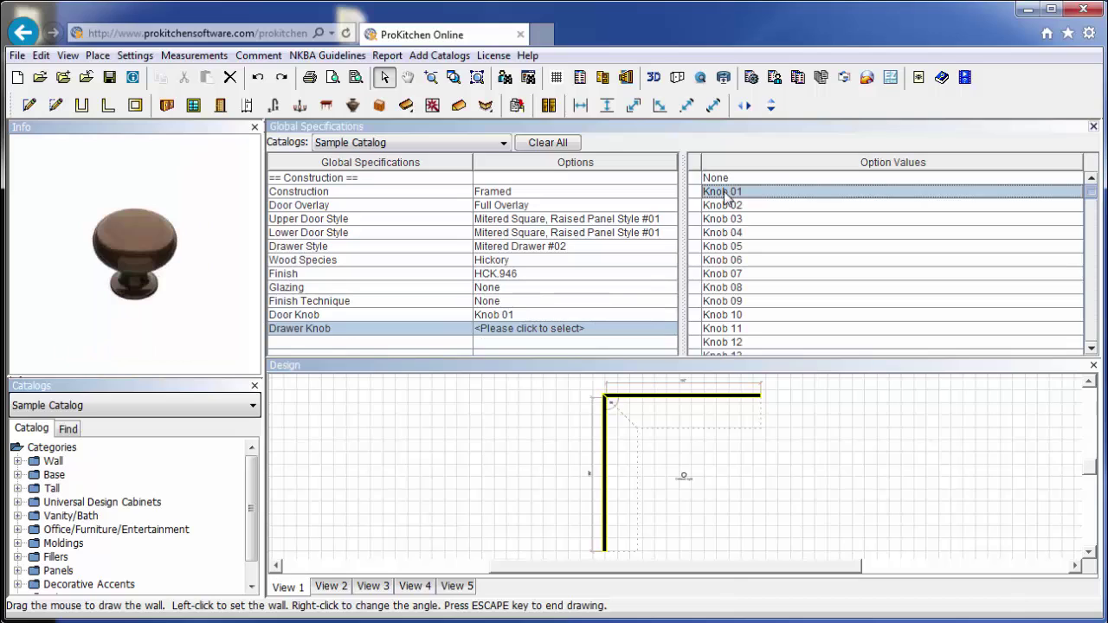
{"action": "double_click", "coordinate": [724, 192]}
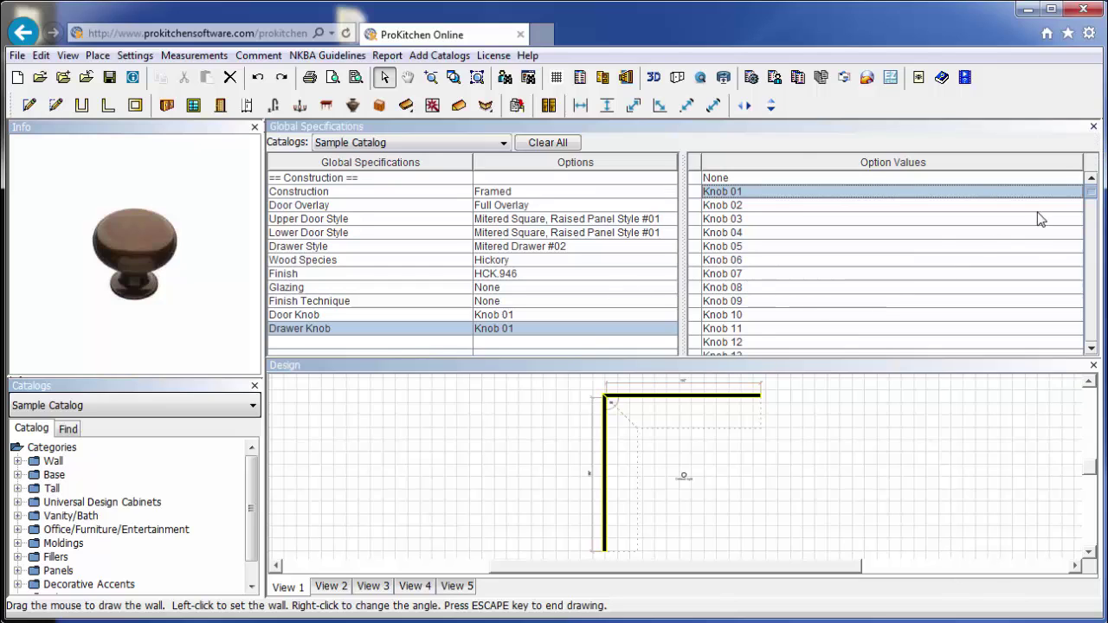
{"action": "left_click", "coordinate": [1093, 126]}
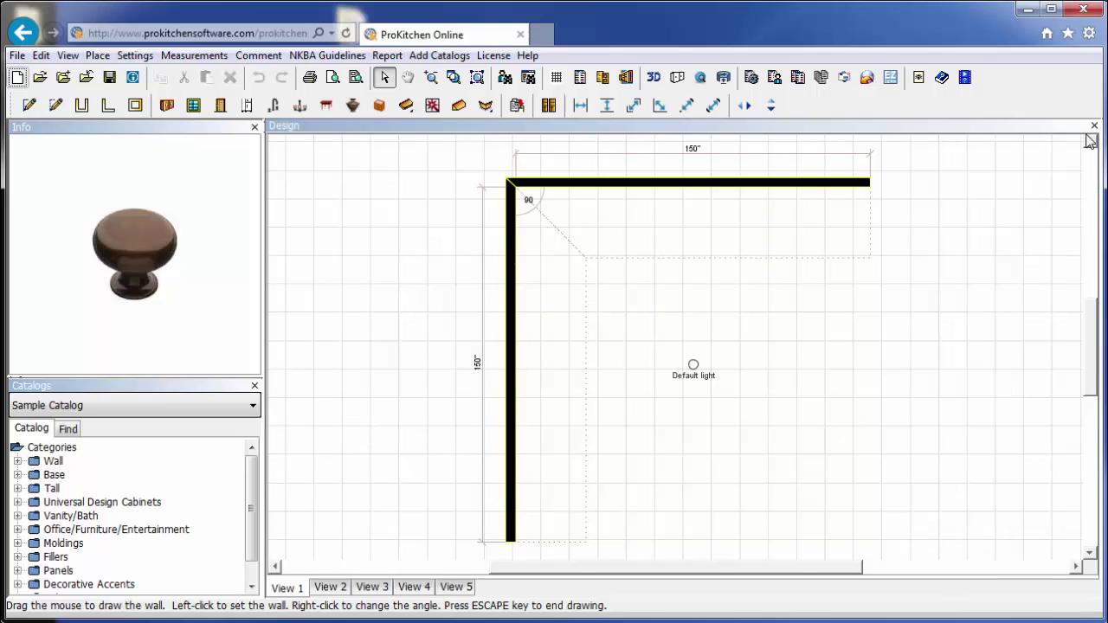
Select the 36-inch WCL36_cherry casement window from the Windows list for placement.
{"action": "left_click", "coordinate": [195, 106]}
{"action": "key", "text": "Escape"}
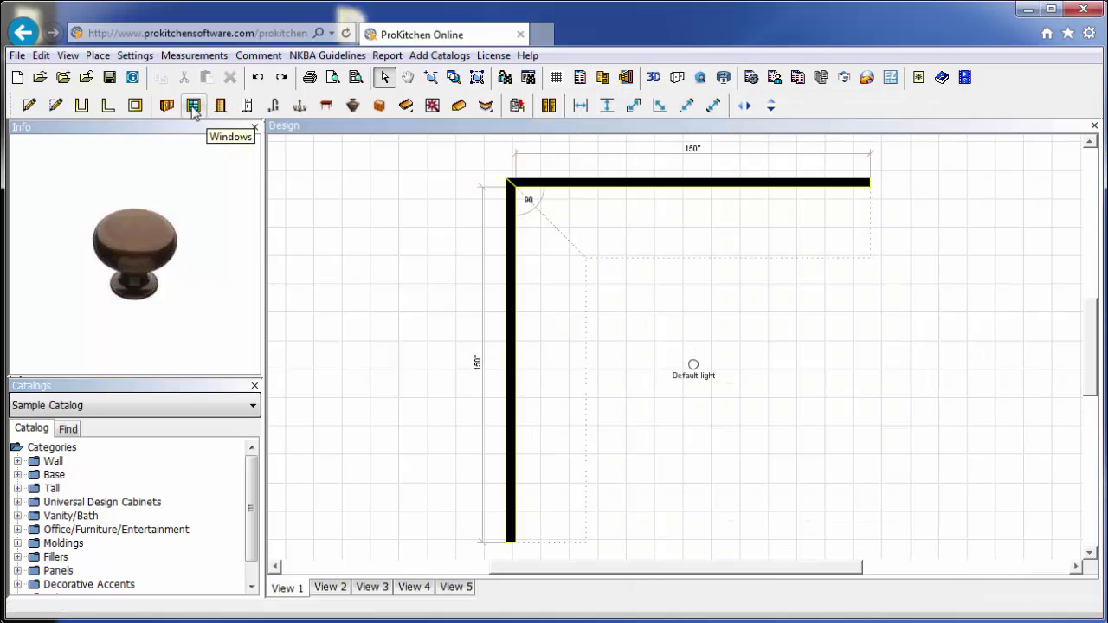
{"action": "left_click", "coordinate": [194, 107]}
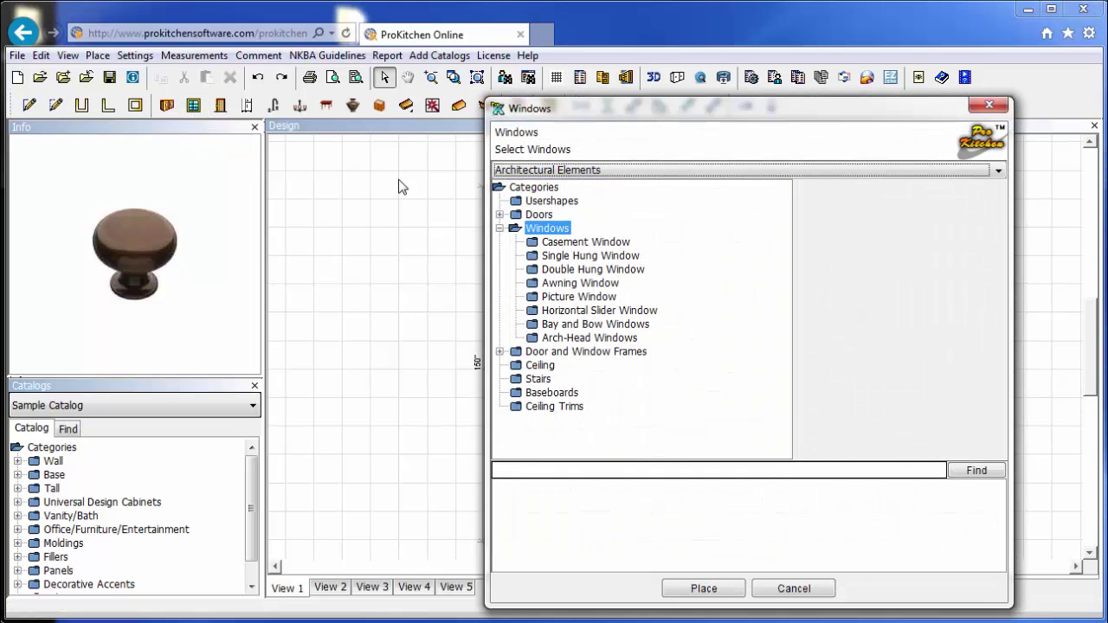
{"action": "left_click", "coordinate": [532, 244]}
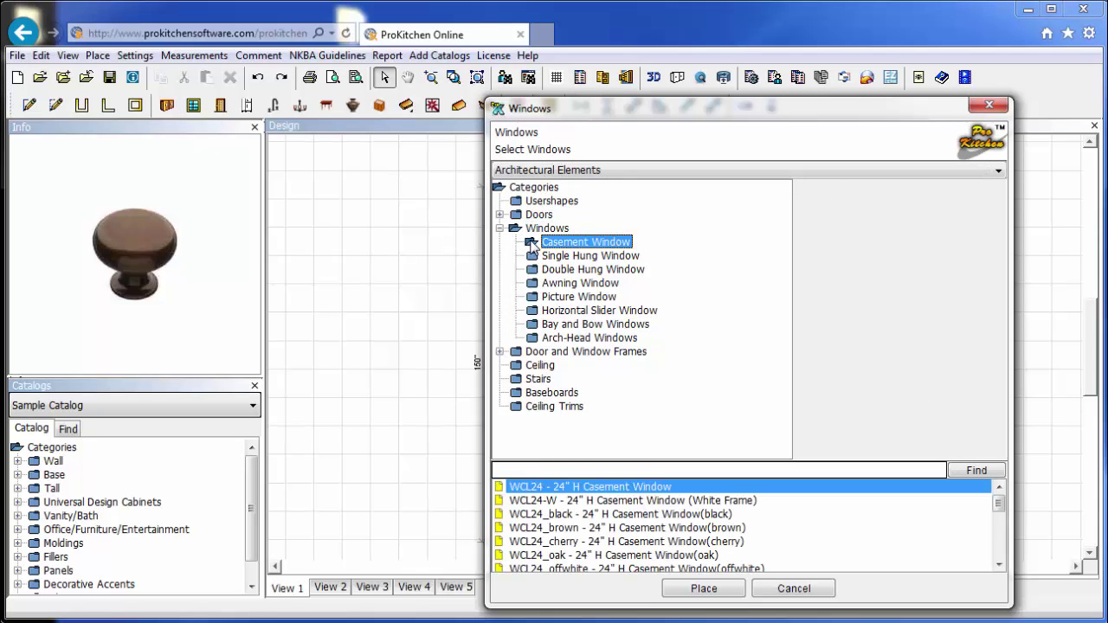
{"action": "scroll", "coordinate": [632, 529], "scroll_direction": "down", "scroll_amount": 6}
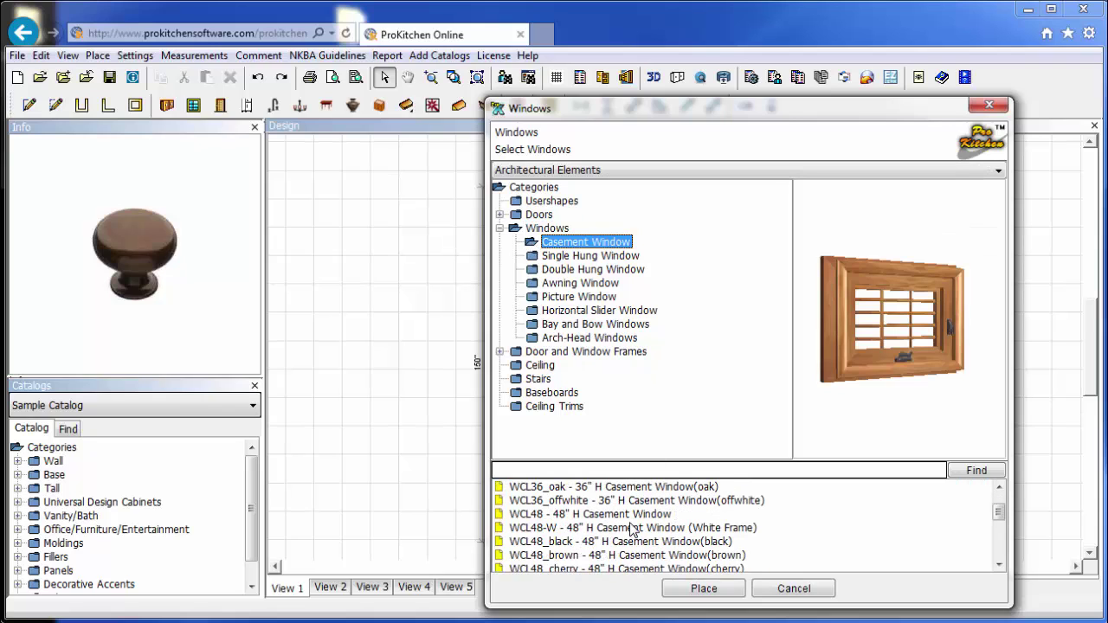
{"action": "scroll", "coordinate": [632, 529], "scroll_direction": "up", "scroll_amount": 1}
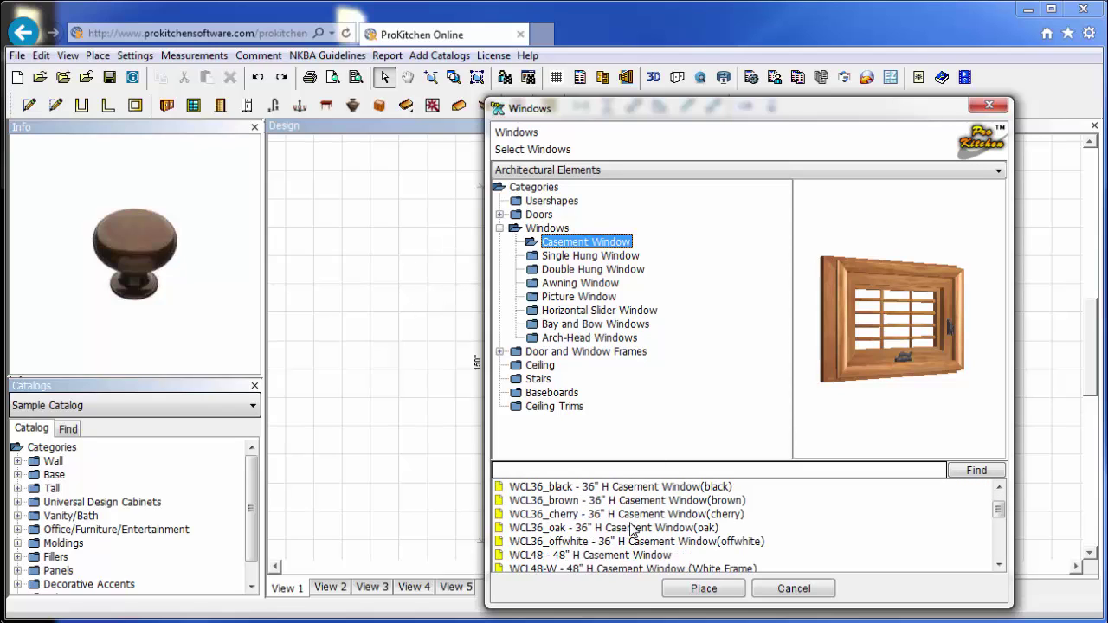
{"action": "left_click", "coordinate": [608, 515]}
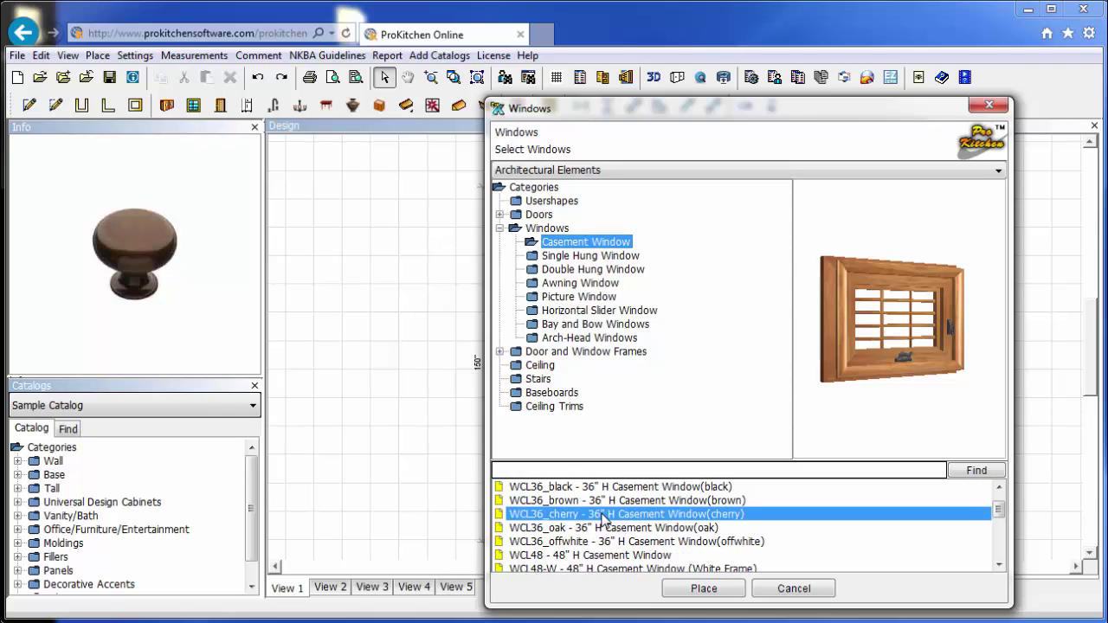
{"action": "left_click", "coordinate": [704, 589]}
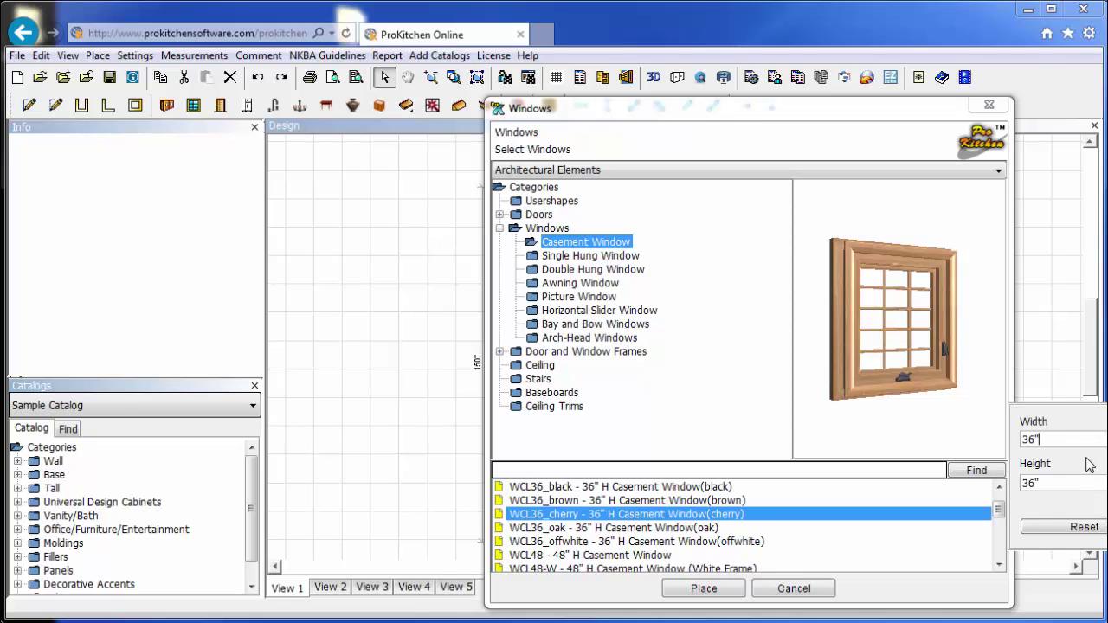
{"action": "left_click", "coordinate": [703, 588]}
Drop the window on the top wall with a Left offset of 5 and reopen its catalog.
{"action": "left_click", "coordinate": [703, 232]}
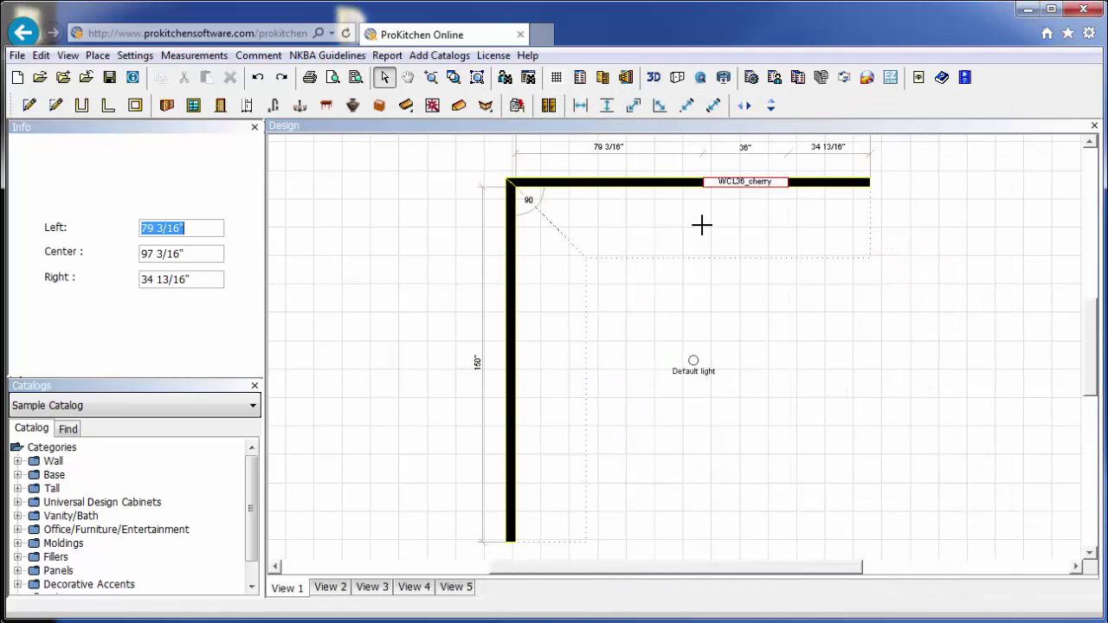
{"action": "left_click_drag", "start_coordinate": [702, 232], "coordinate": [643, 241]}
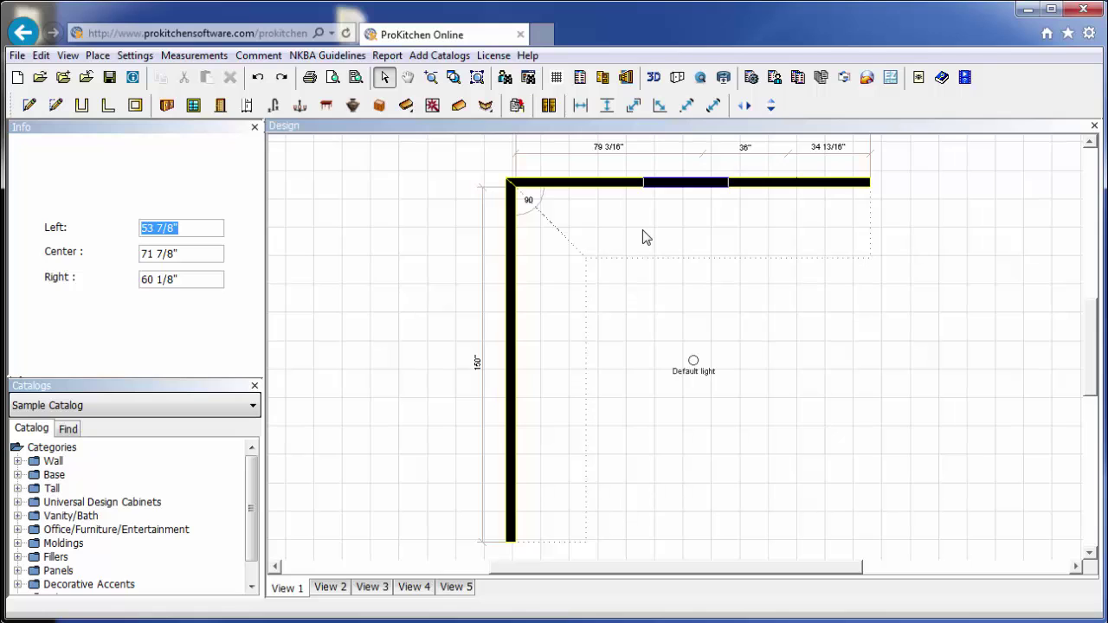
{"action": "type", "text": "54"}
{"action": "double_click", "coordinate": [644, 237]}
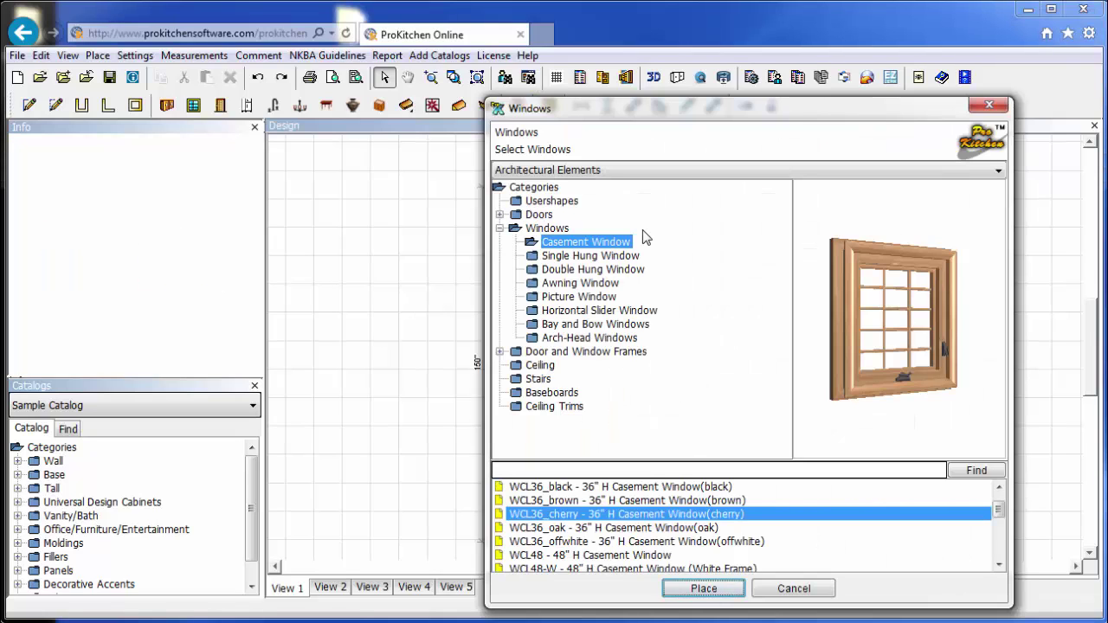
Close the Windows catalog and place the SSCB36L Super Susan corner base in the corner.
{"action": "left_click", "coordinate": [789, 590]}
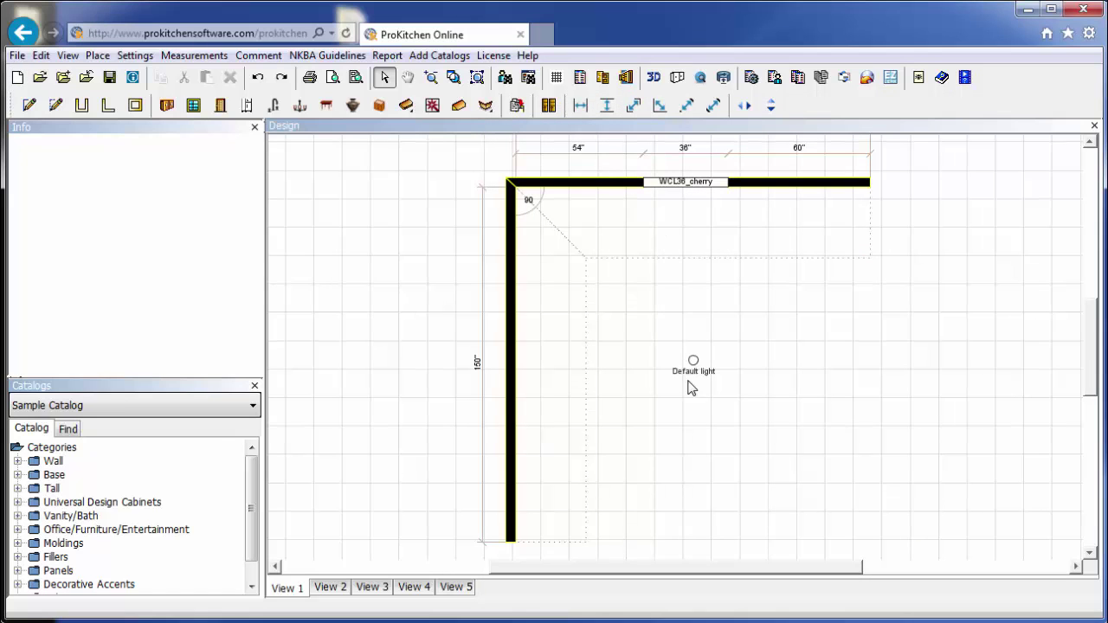
{"action": "scroll", "coordinate": [694, 424], "scroll_direction": "down", "scroll_amount": 1}
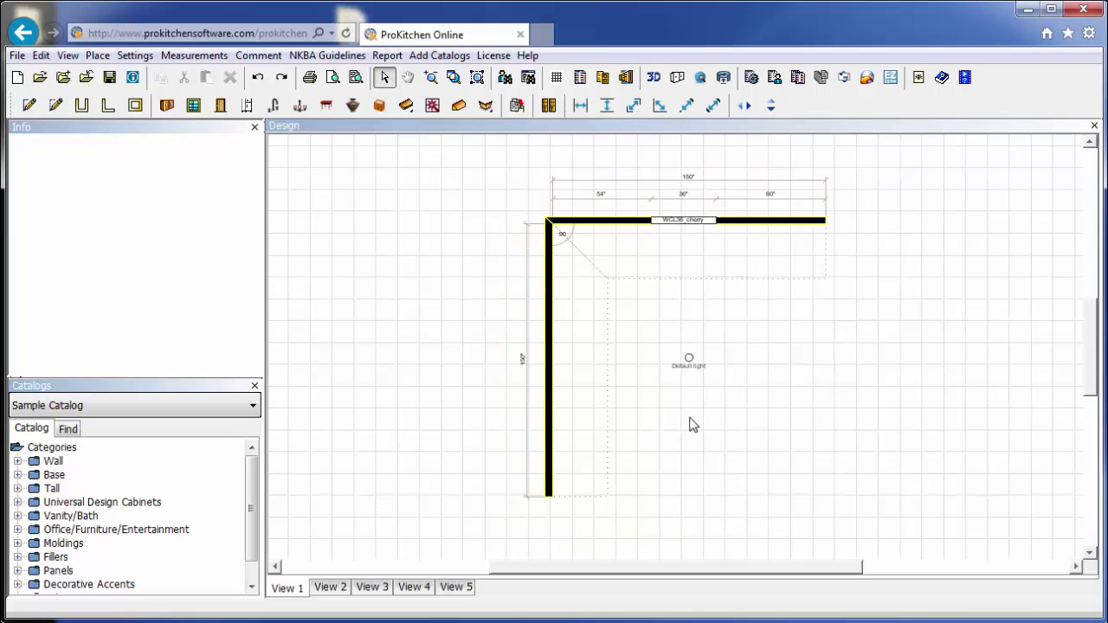
{"action": "scroll", "coordinate": [693, 425], "scroll_direction": "up", "scroll_amount": 1}
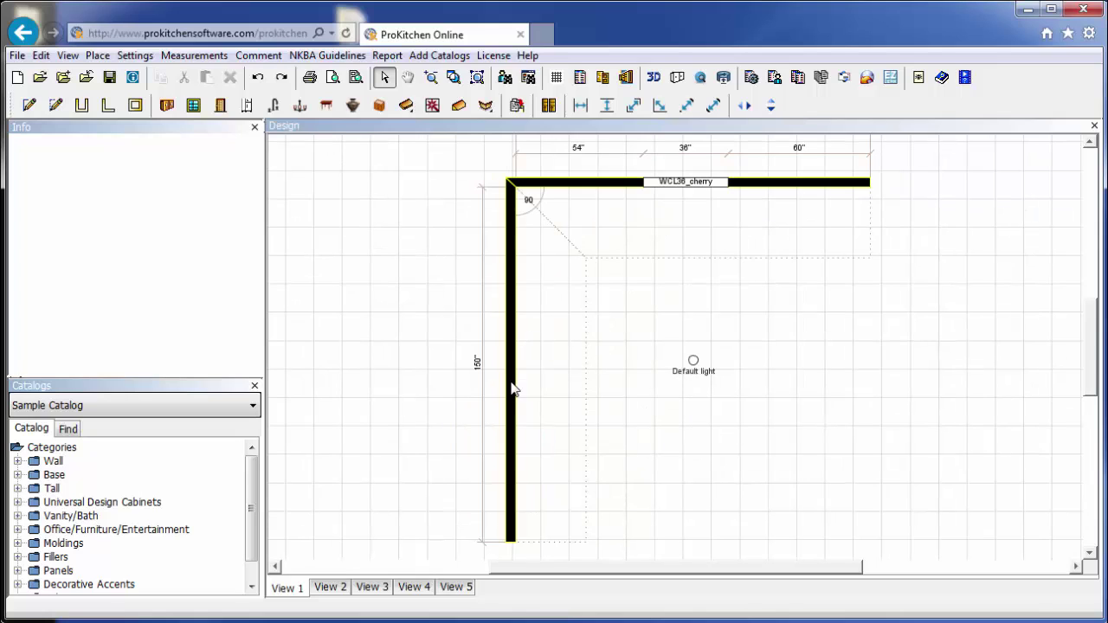
{"action": "left_click", "coordinate": [18, 475]}
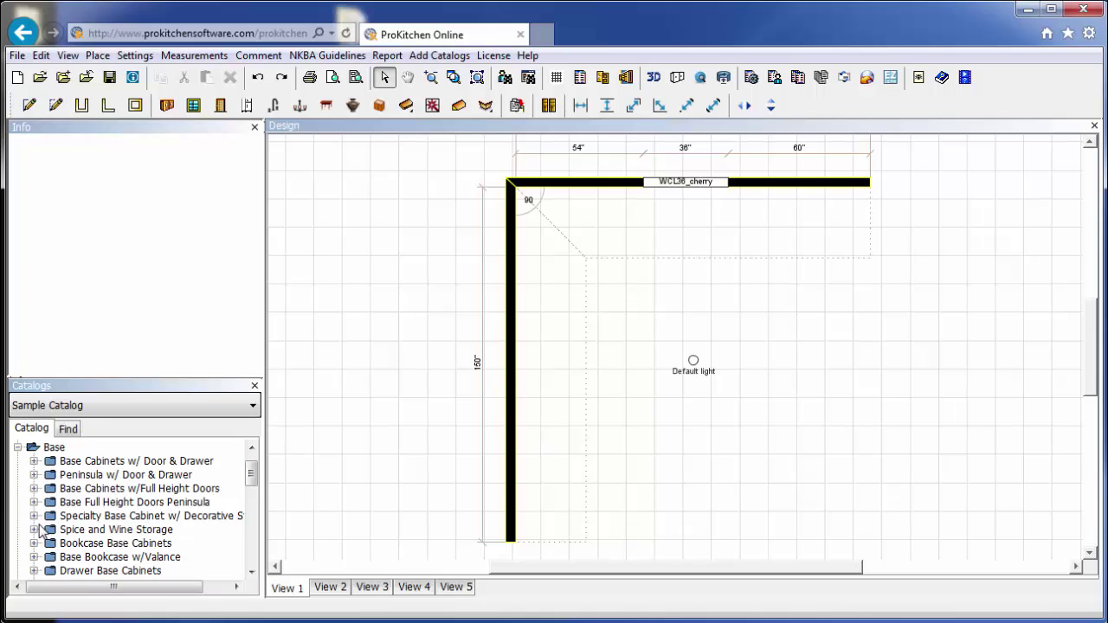
{"action": "scroll", "coordinate": [41, 530], "scroll_direction": "down", "scroll_amount": 2}
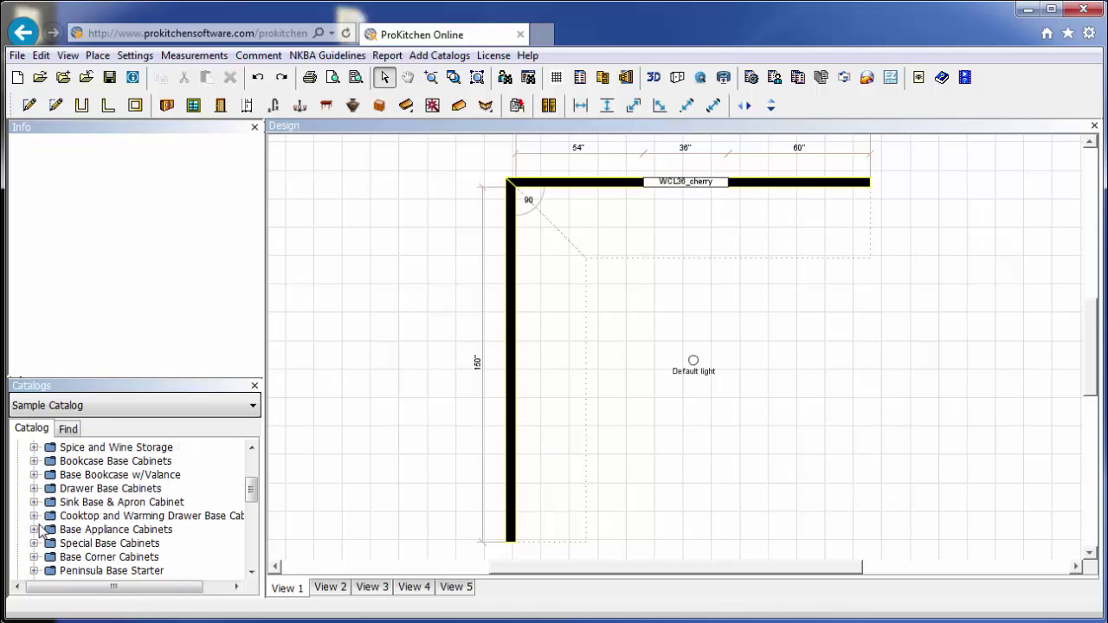
{"action": "scroll", "coordinate": [41, 530], "scroll_direction": "down", "scroll_amount": 1}
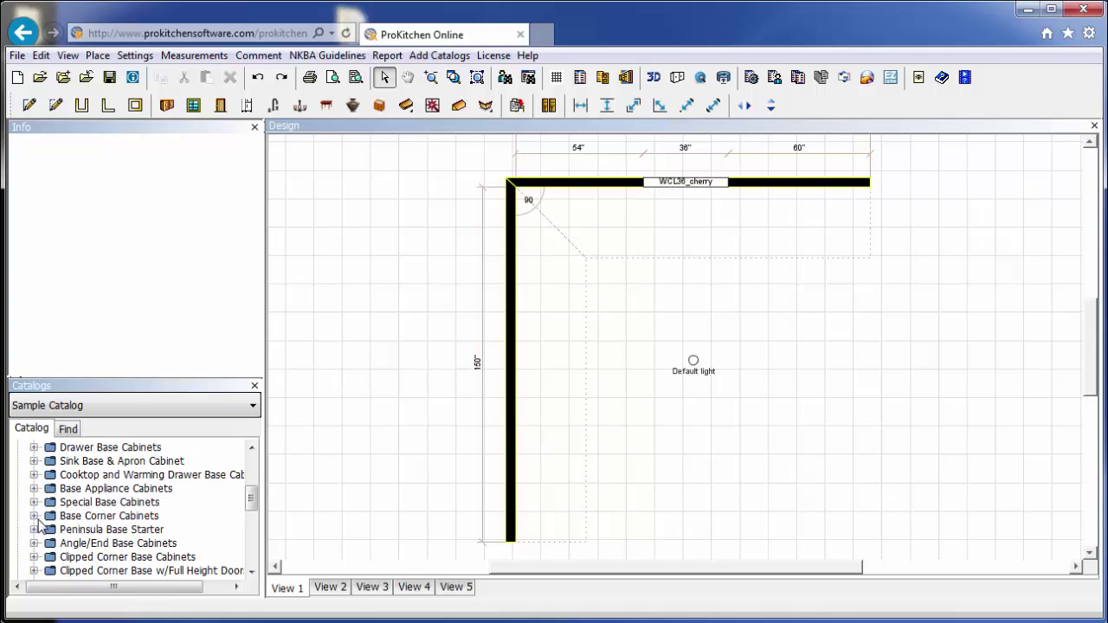
{"action": "left_click", "coordinate": [34, 517]}
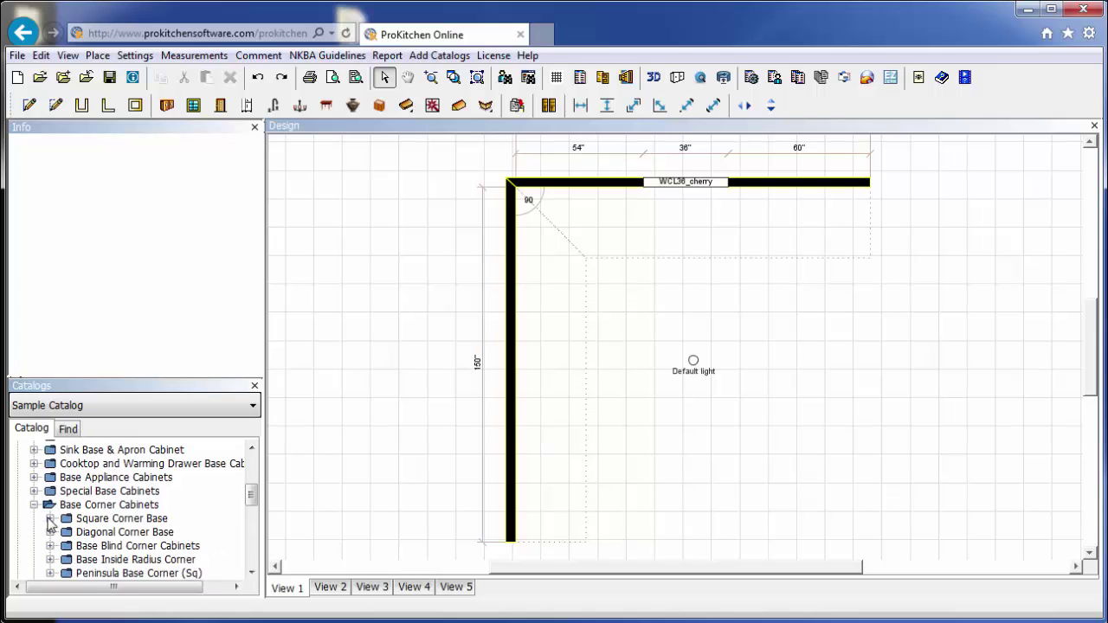
{"action": "left_click", "coordinate": [50, 519]}
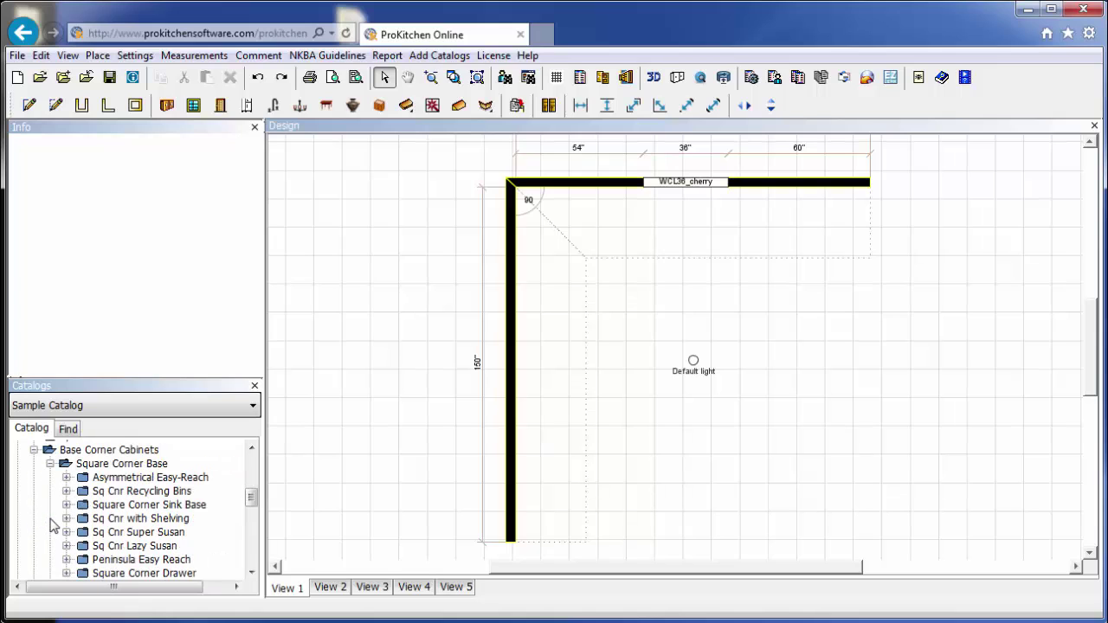
{"action": "double_click", "coordinate": [102, 532]}
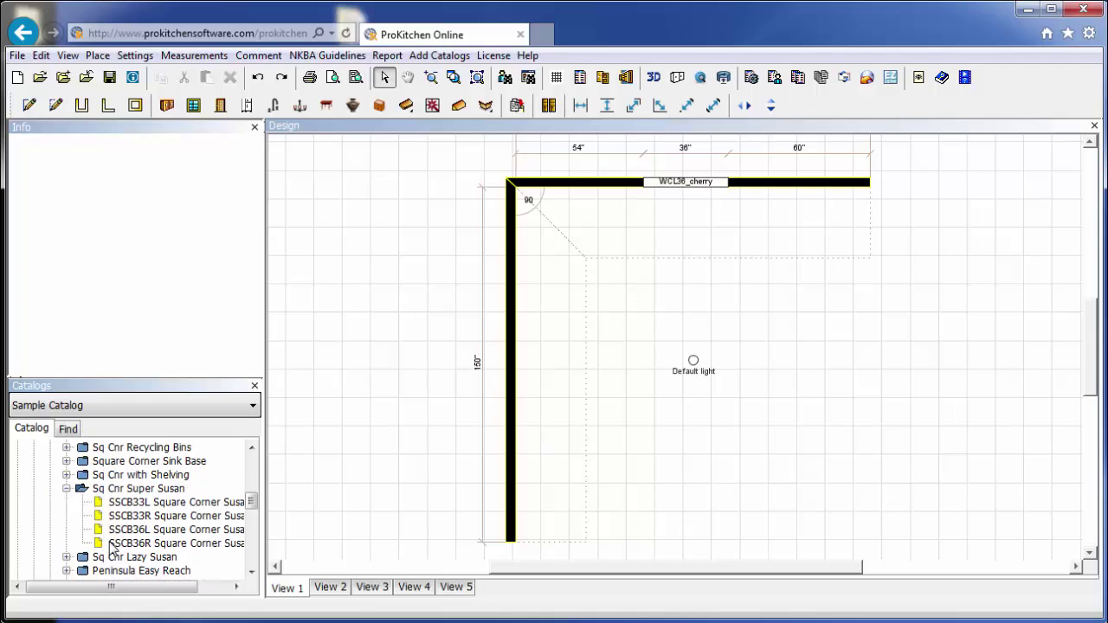
{"action": "left_click_drag", "start_coordinate": [121, 529], "coordinate": [563, 234]}
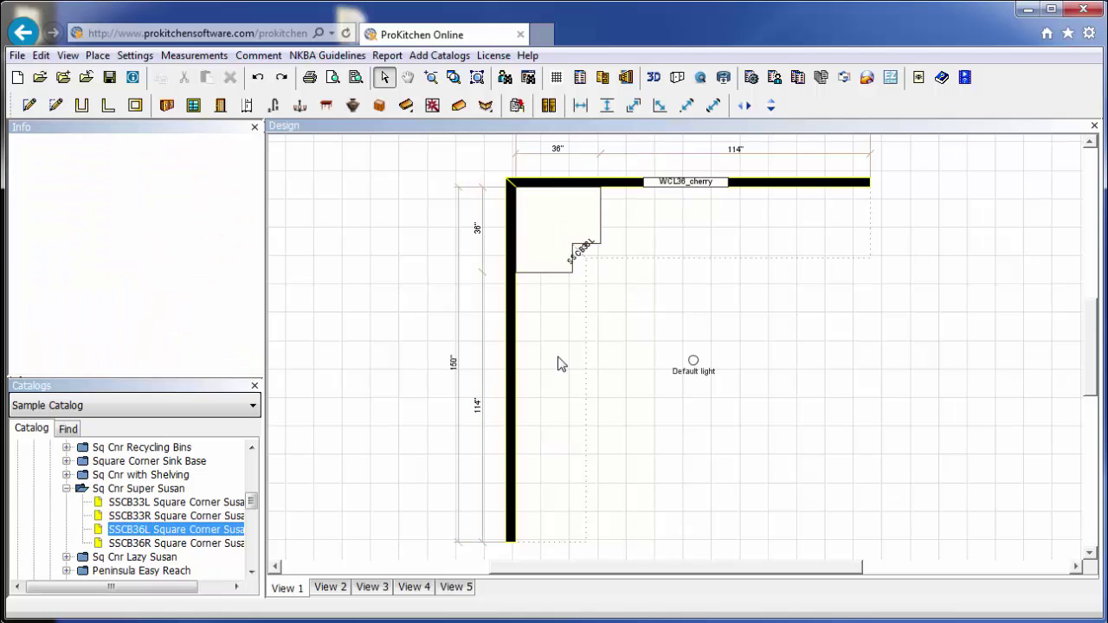
Add B15R and B30B base cabinets along the left wall and B33B on the top wall.
{"action": "left_click", "coordinate": [67, 489]}
{"action": "scroll", "coordinate": [43, 519], "scroll_direction": "up", "scroll_amount": 2}
{"action": "scroll", "coordinate": [39, 537], "scroll_direction": "down", "scroll_amount": 1}
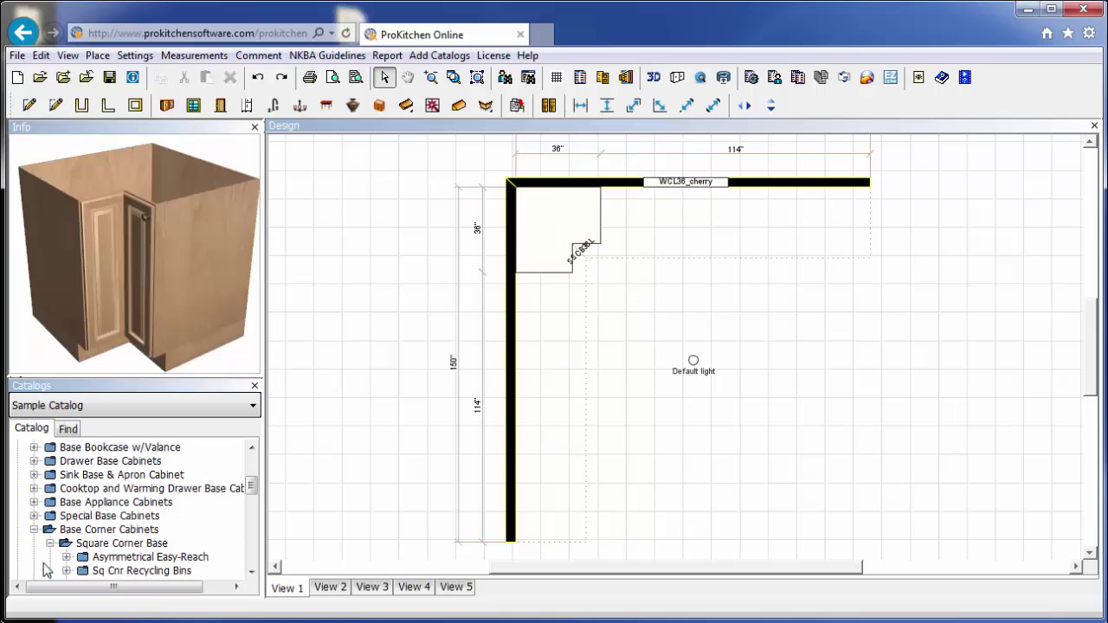
{"action": "left_click", "coordinate": [34, 530]}
{"action": "scroll", "coordinate": [191, 519], "scroll_direction": "up", "scroll_amount": 4}
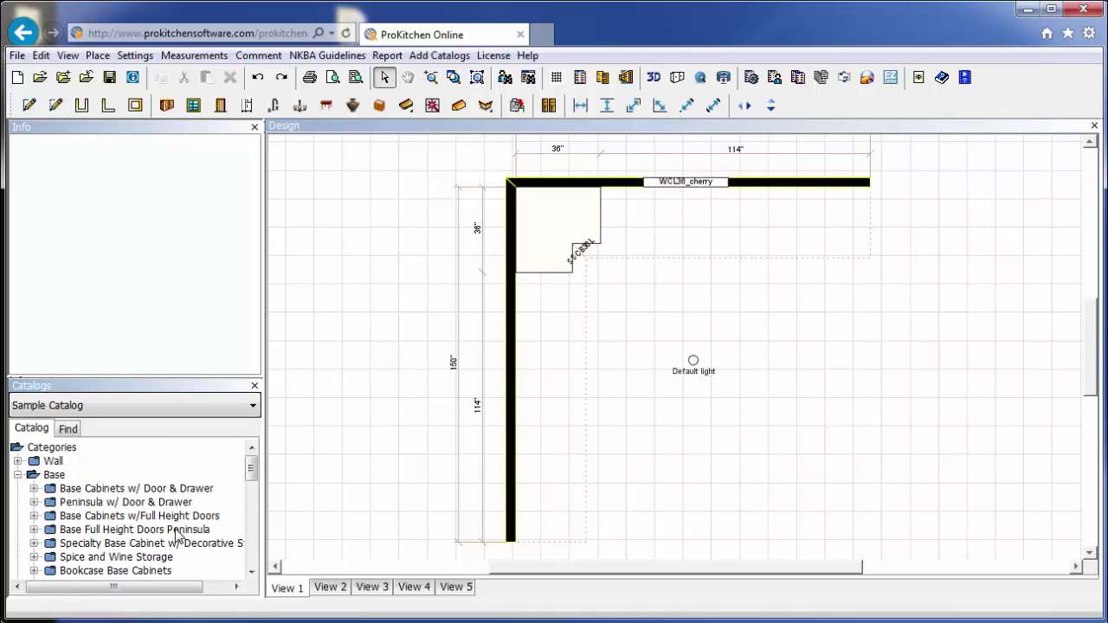
{"action": "left_click", "coordinate": [33, 488]}
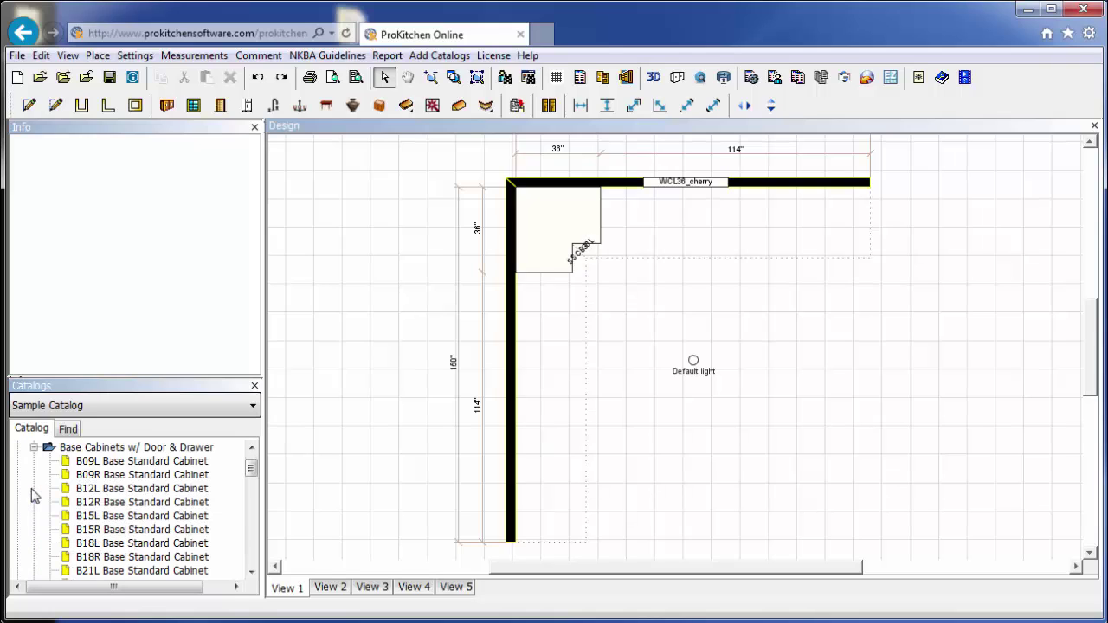
{"action": "scroll", "coordinate": [33, 489], "scroll_direction": "down", "scroll_amount": 2}
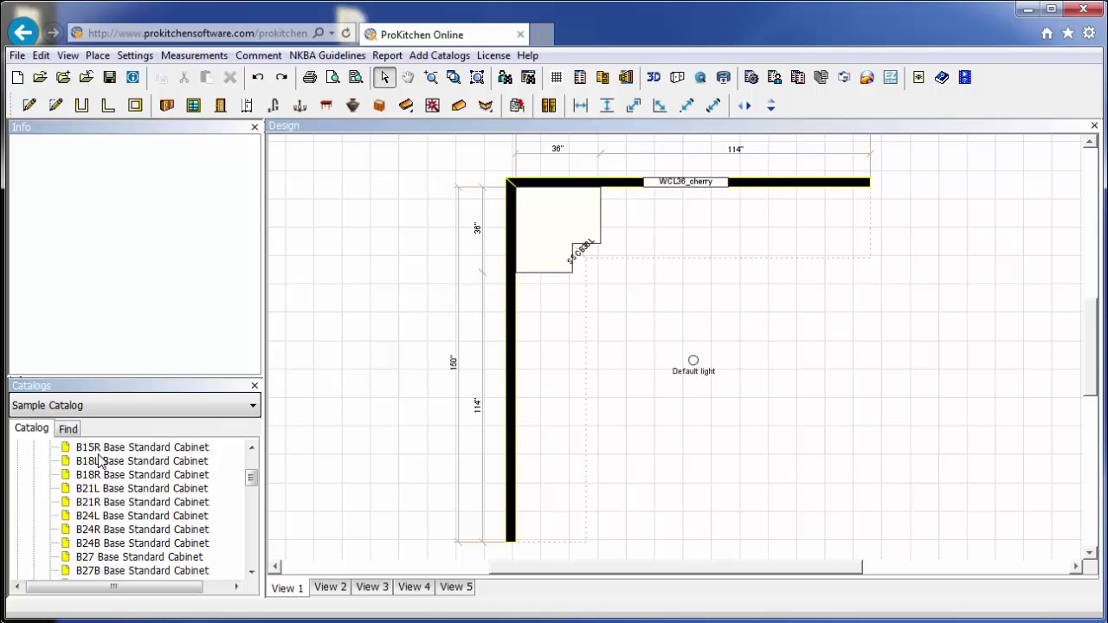
{"action": "left_click_drag", "start_coordinate": [104, 447], "coordinate": [545, 300]}
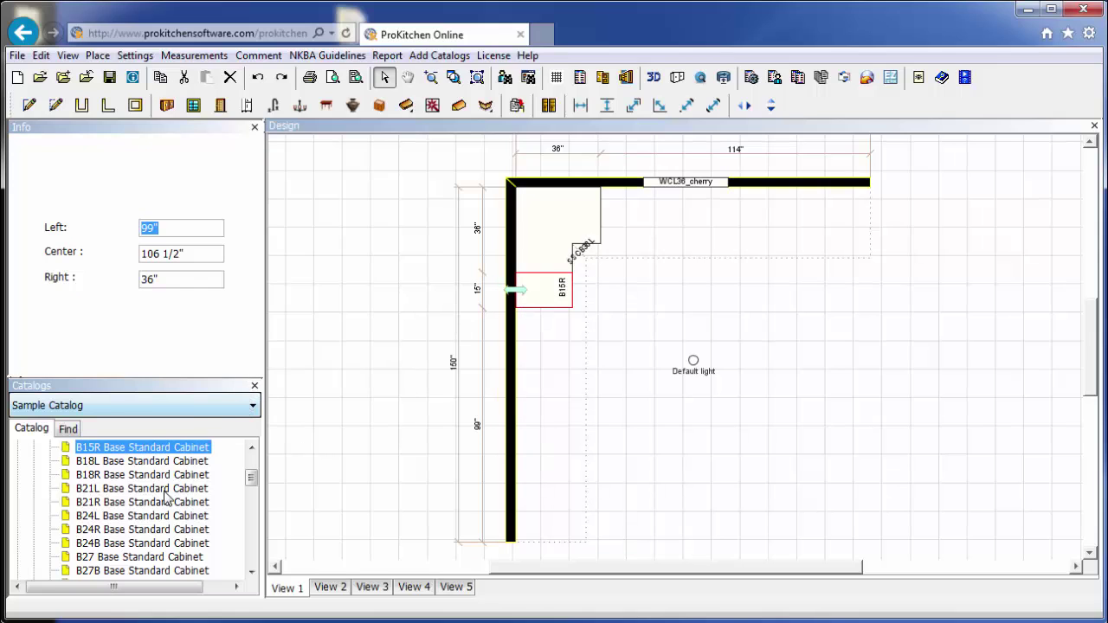
{"action": "scroll", "coordinate": [167, 500], "scroll_direction": "down", "scroll_amount": 2}
{"action": "left_click_drag", "start_coordinate": [120, 522], "coordinate": [532, 476]}
{"action": "scroll", "coordinate": [100, 554], "scroll_direction": "down", "scroll_amount": 1}
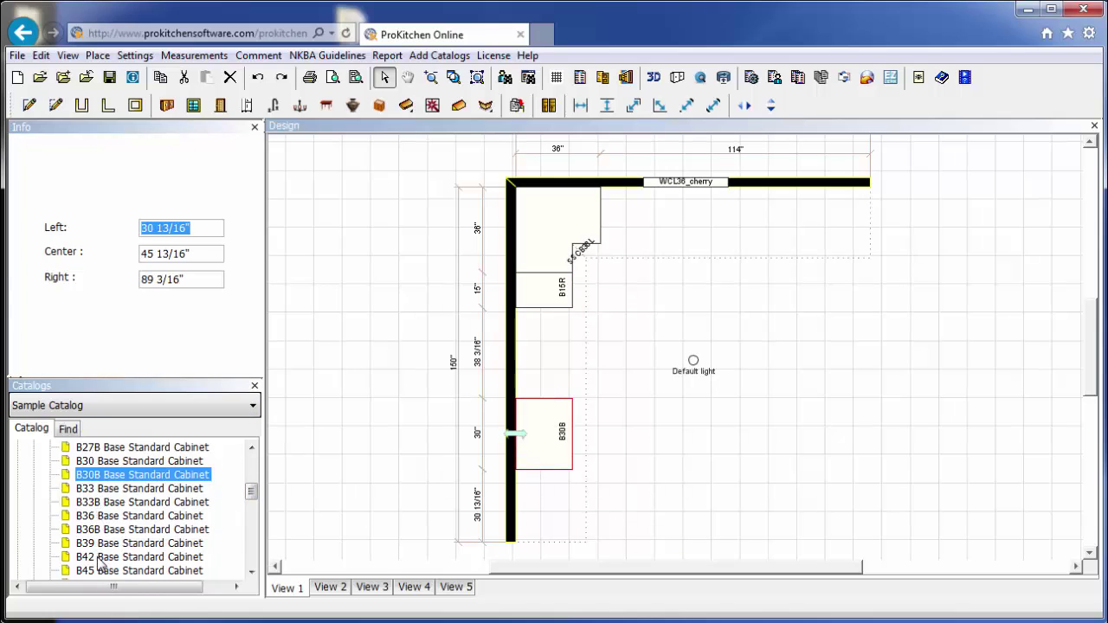
{"action": "left_click_drag", "start_coordinate": [103, 506], "coordinate": [795, 251]}
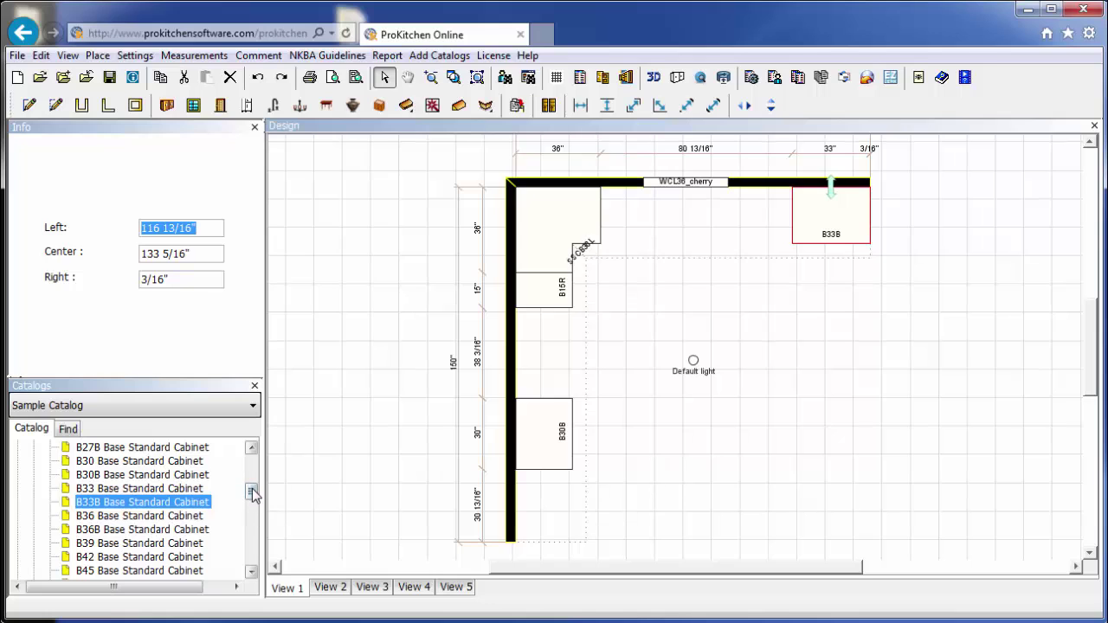
{"action": "left_click_drag", "start_coordinate": [251, 491], "coordinate": [251, 463]}
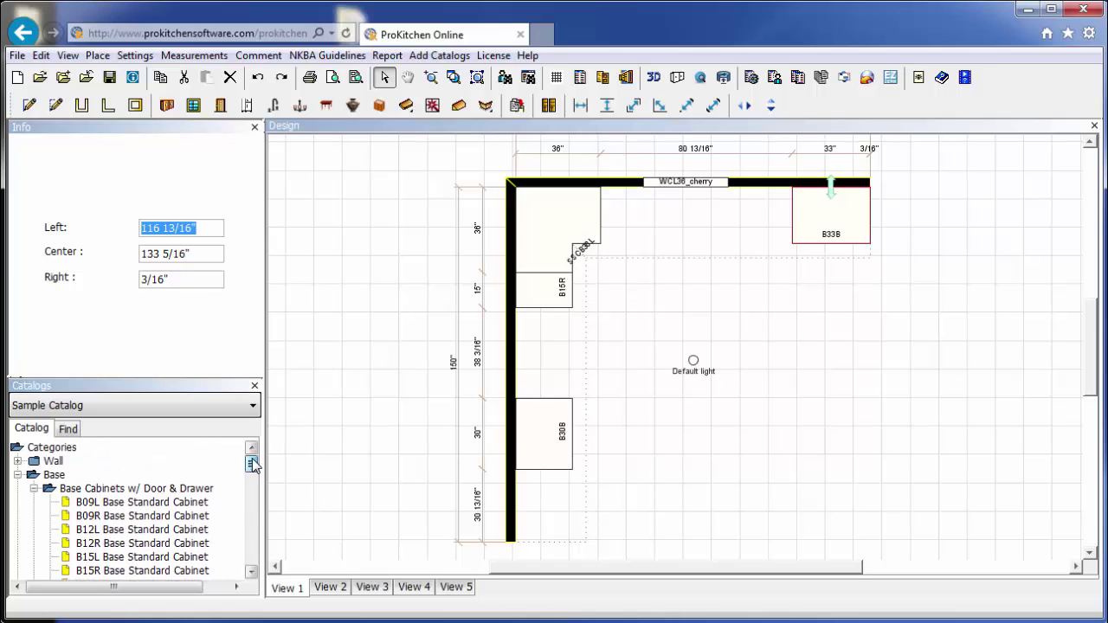
Place a 3DB18 three-drawer base beside the corner cabinet on the top wall.
{"action": "left_click", "coordinate": [35, 489]}
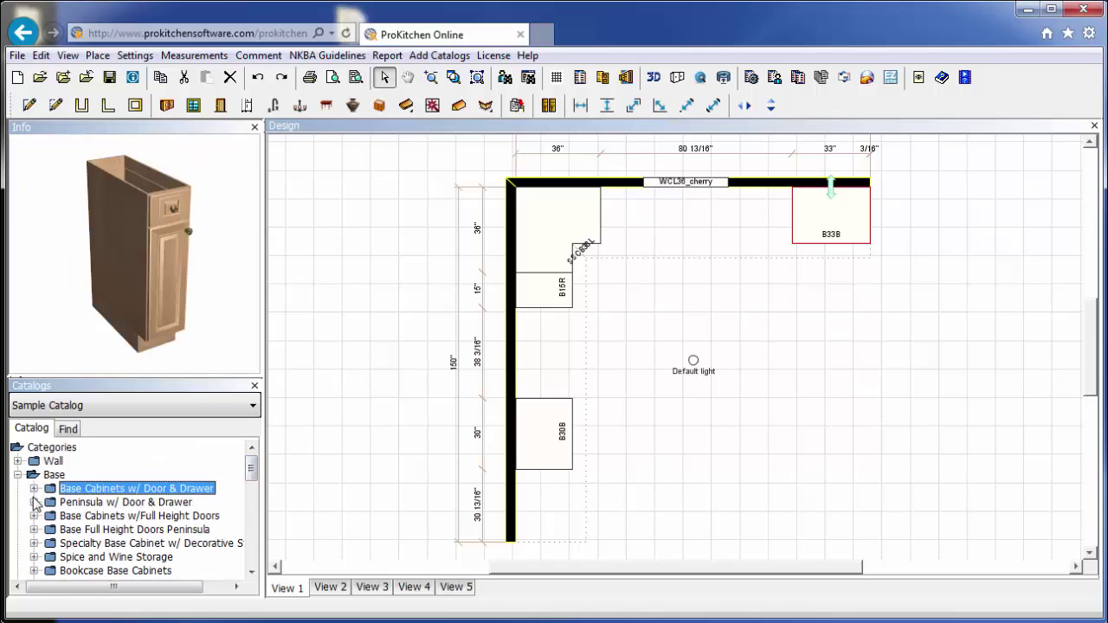
{"action": "scroll", "coordinate": [36, 502], "scroll_direction": "down", "scroll_amount": 1}
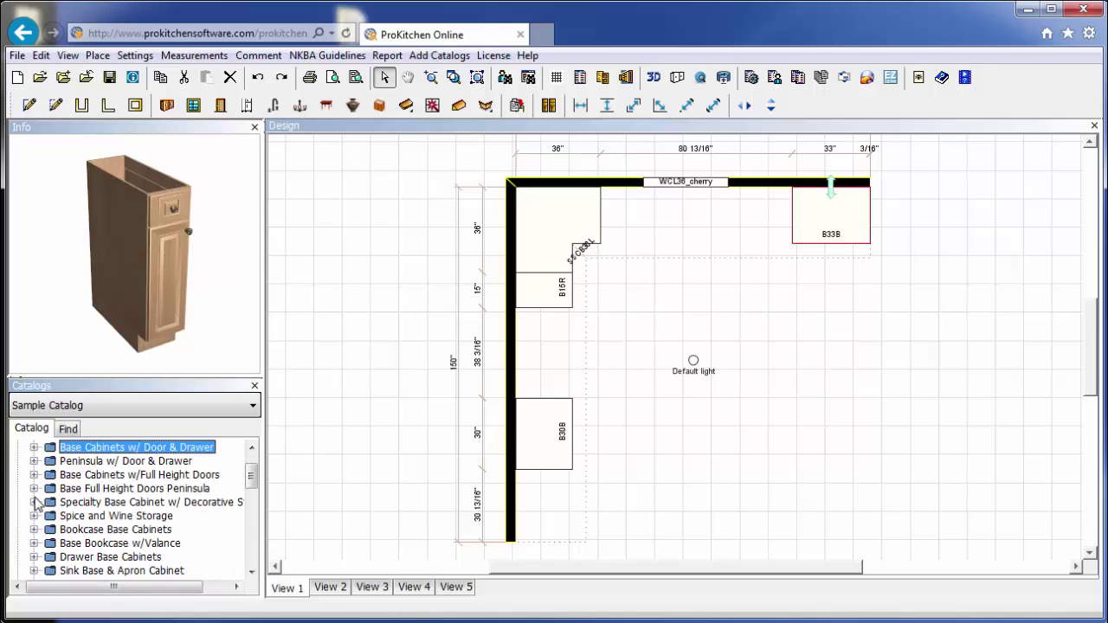
{"action": "scroll", "coordinate": [38, 502], "scroll_direction": "down", "scroll_amount": 1}
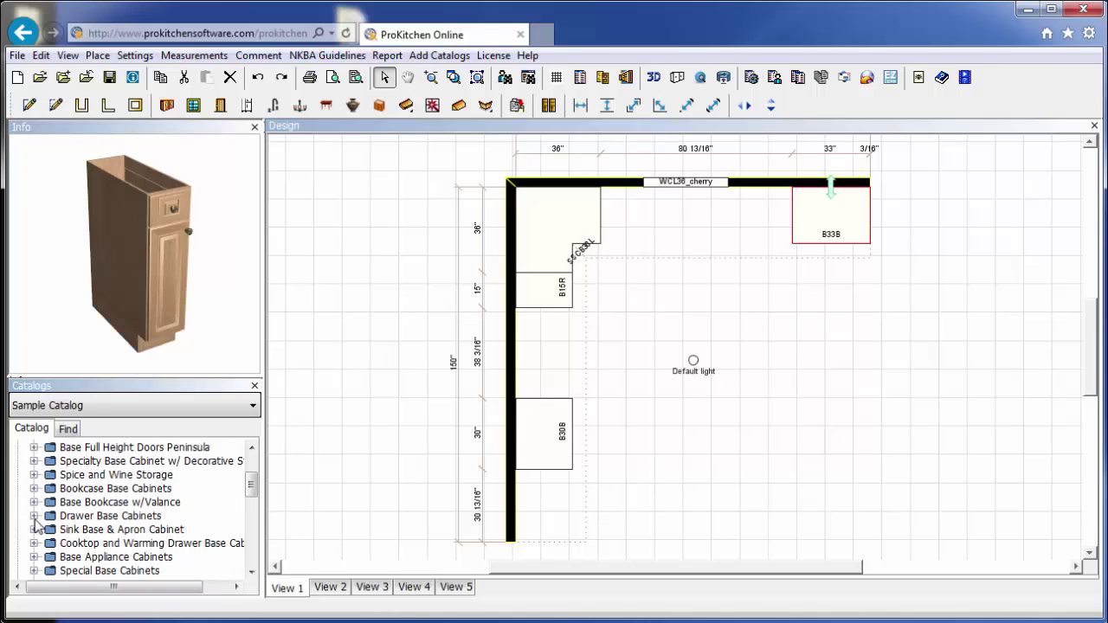
{"action": "left_click", "coordinate": [35, 515]}
{"action": "left_click", "coordinate": [50, 529]}
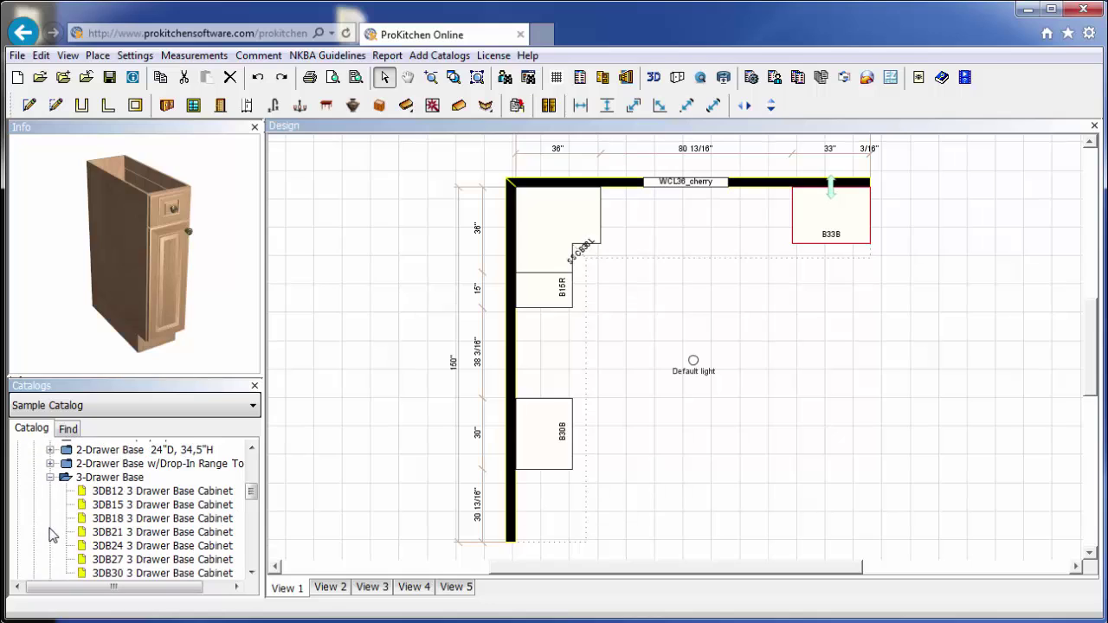
{"action": "left_click_drag", "start_coordinate": [111, 520], "coordinate": [591, 235]}
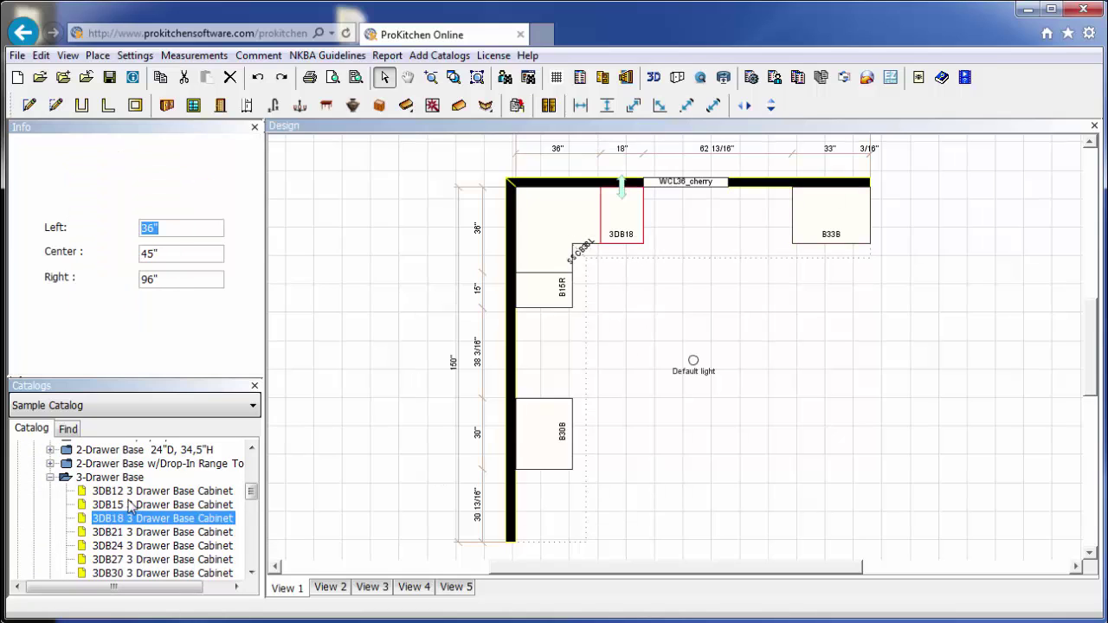
{"action": "left_click", "coordinate": [50, 477]}
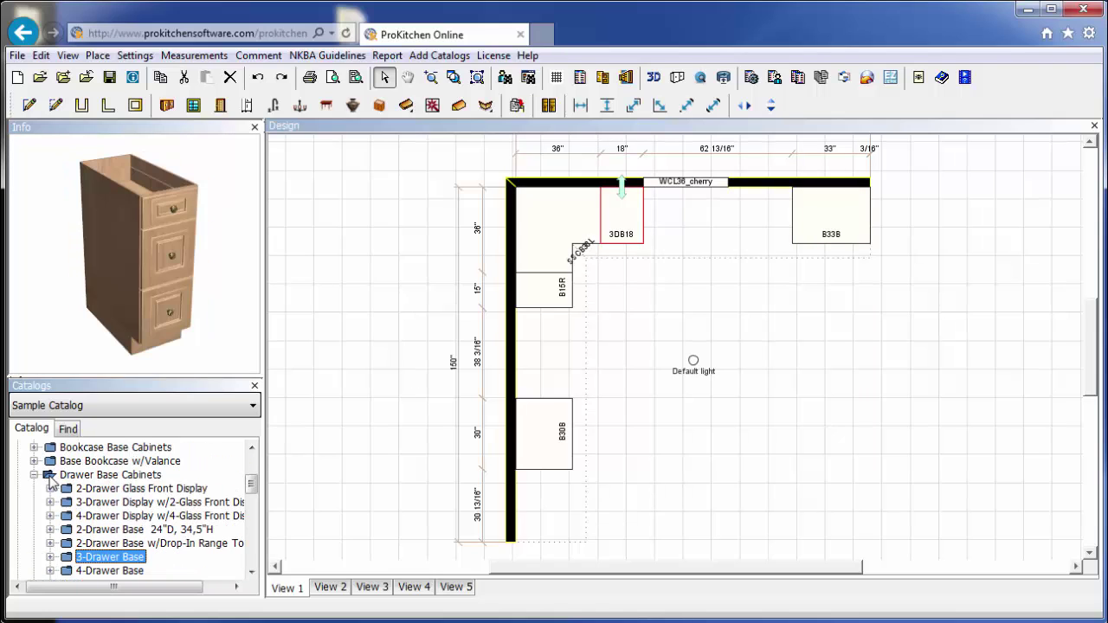
{"action": "left_click", "coordinate": [35, 475]}
Add the 24-inch-deep SB36 sink base next to 3DB18 and collapse the catalog tree.
{"action": "left_click", "coordinate": [34, 489]}
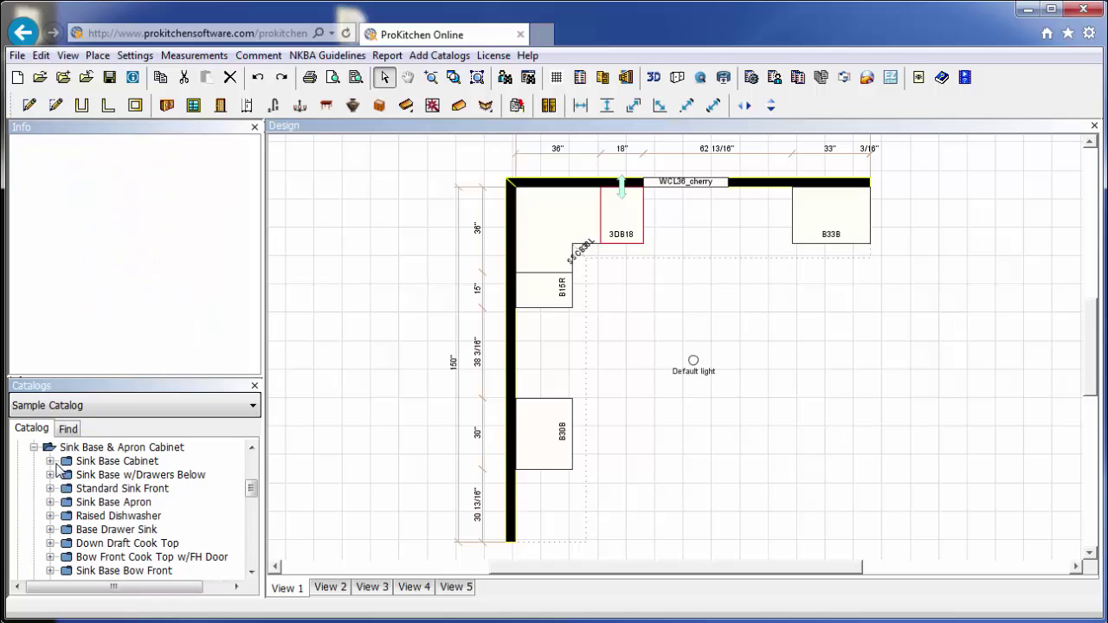
{"action": "left_click", "coordinate": [50, 462]}
{"action": "left_click", "coordinate": [66, 476]}
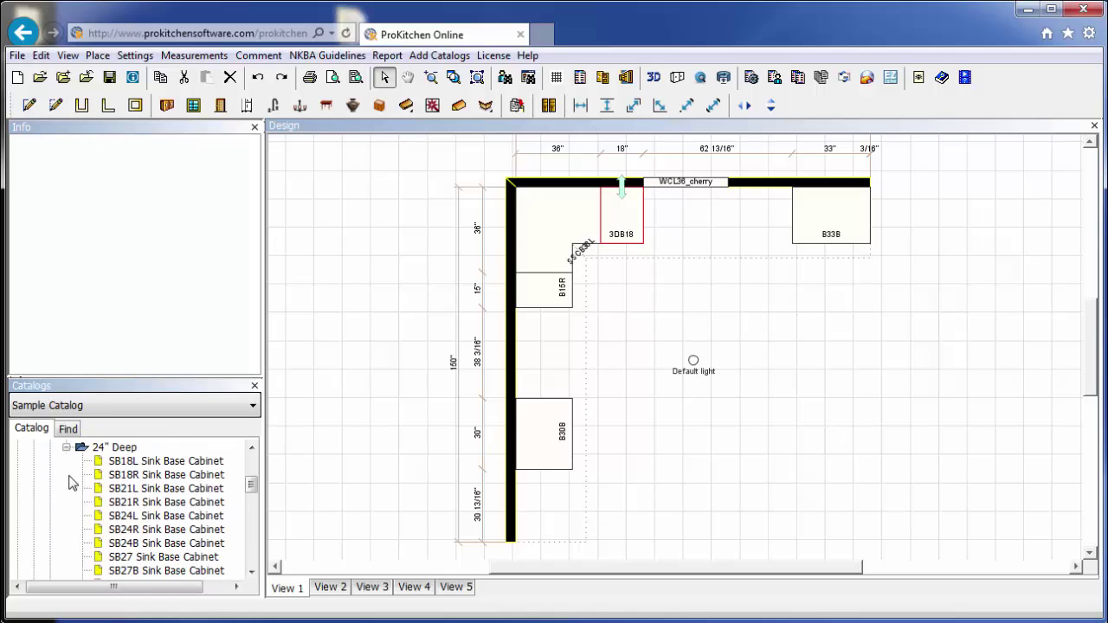
{"action": "scroll", "coordinate": [121, 554], "scroll_direction": "down", "scroll_amount": 3}
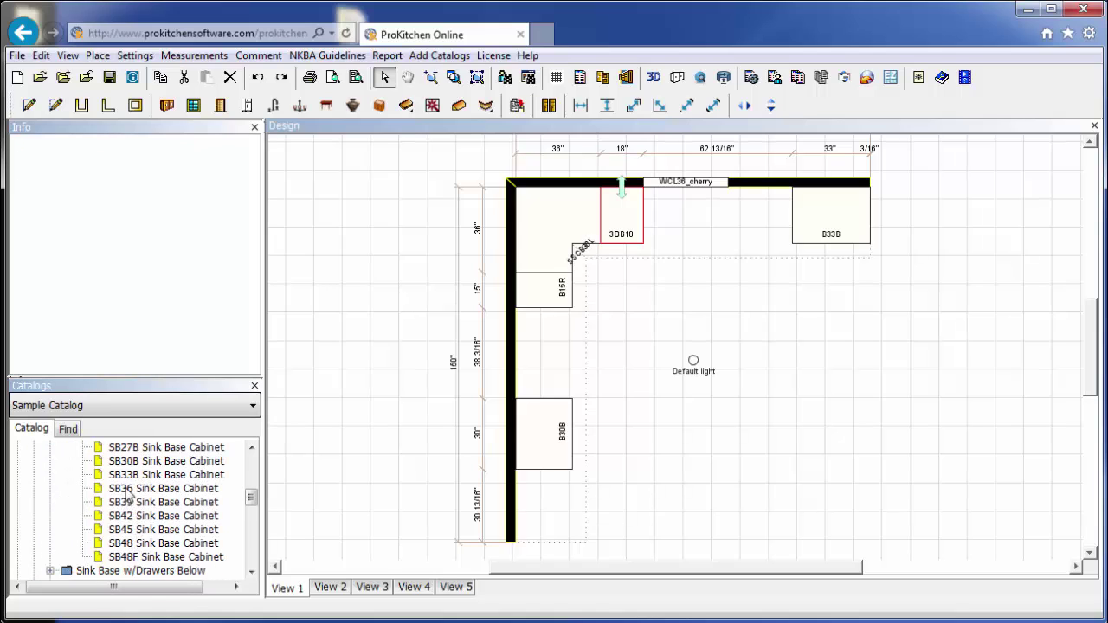
{"action": "left_click_drag", "start_coordinate": [129, 489], "coordinate": [649, 236]}
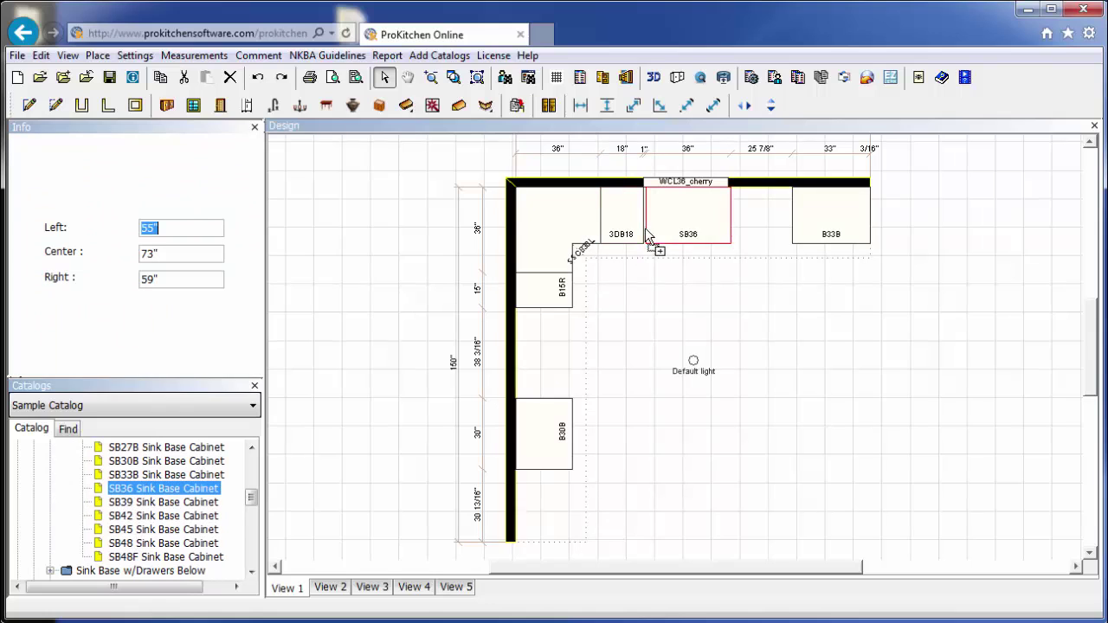
{"action": "left_click", "coordinate": [671, 339]}
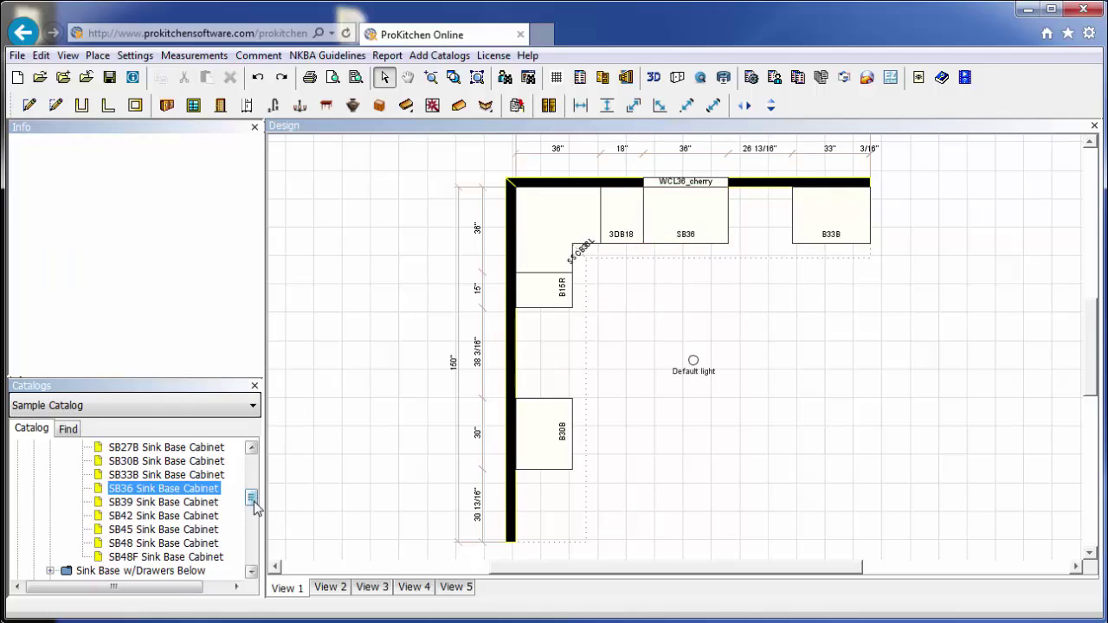
{"action": "scroll", "coordinate": [253, 502], "scroll_direction": "up", "scroll_amount": 4}
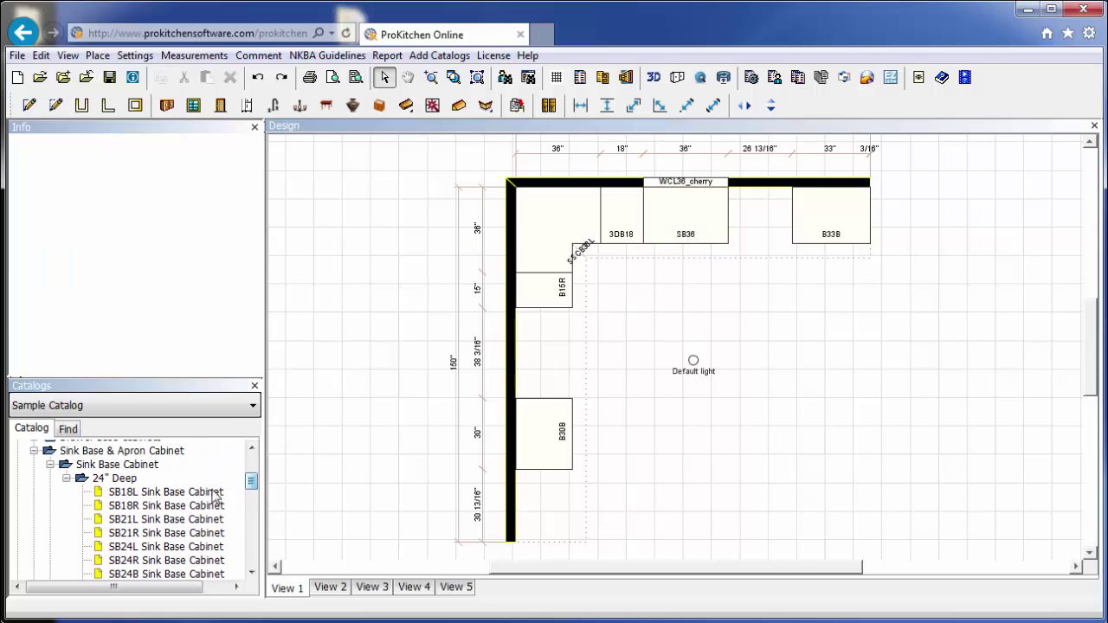
{"action": "left_click", "coordinate": [34, 451]}
{"action": "scroll", "coordinate": [185, 505], "scroll_direction": "up", "scroll_amount": 5}
{"action": "left_click", "coordinate": [18, 475]}
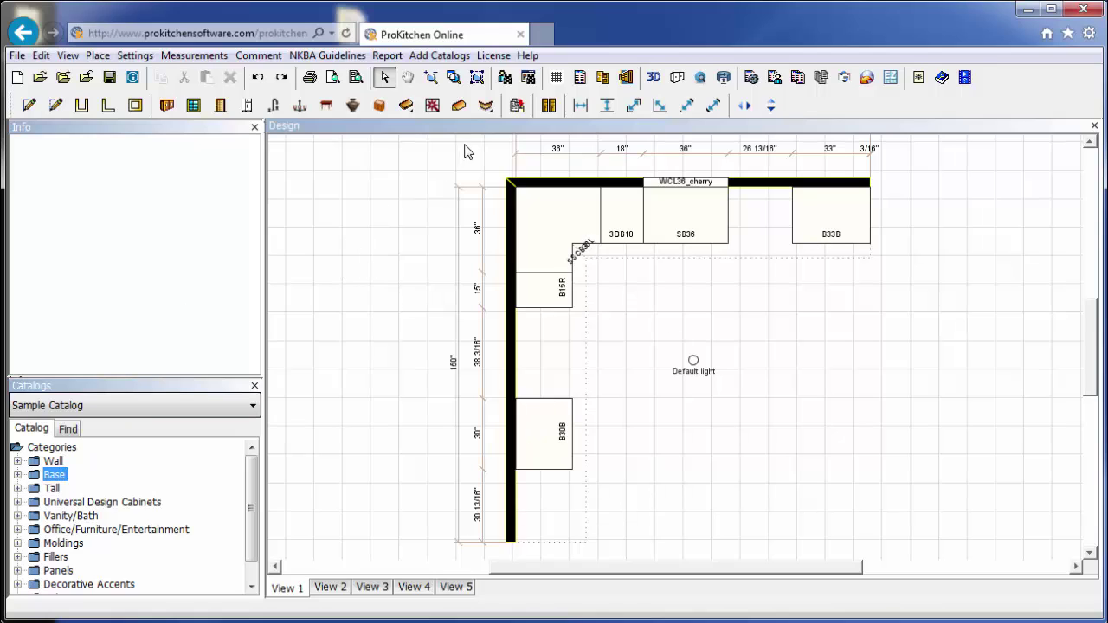
Place the RG-EFSER-S stainless electric range on the left wall.
{"action": "left_click", "coordinate": [246, 108]}
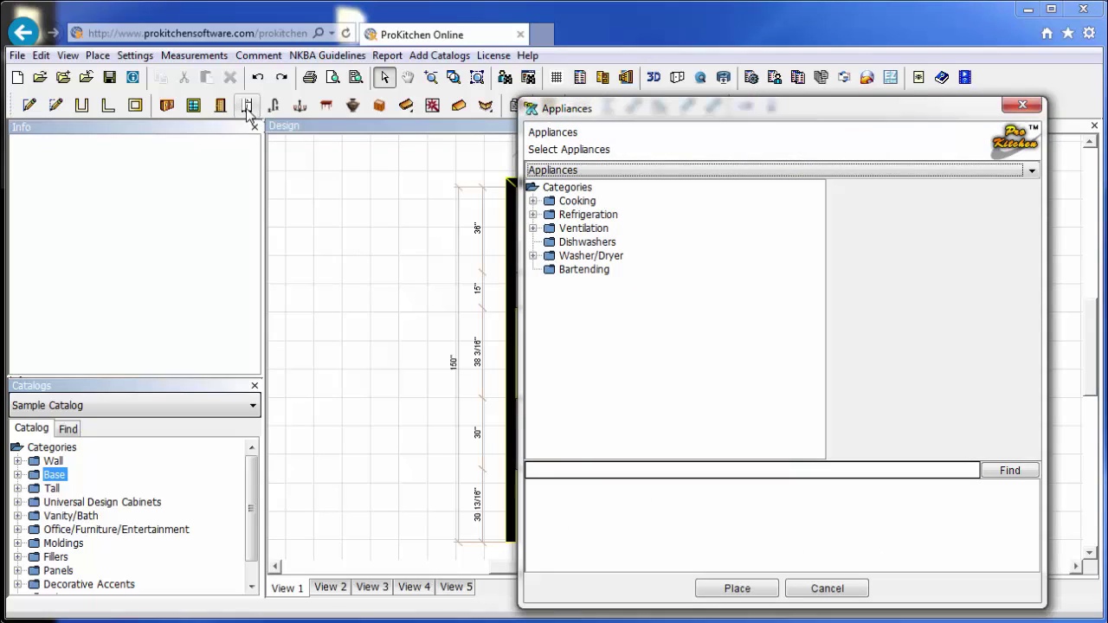
{"action": "left_click", "coordinate": [533, 201]}
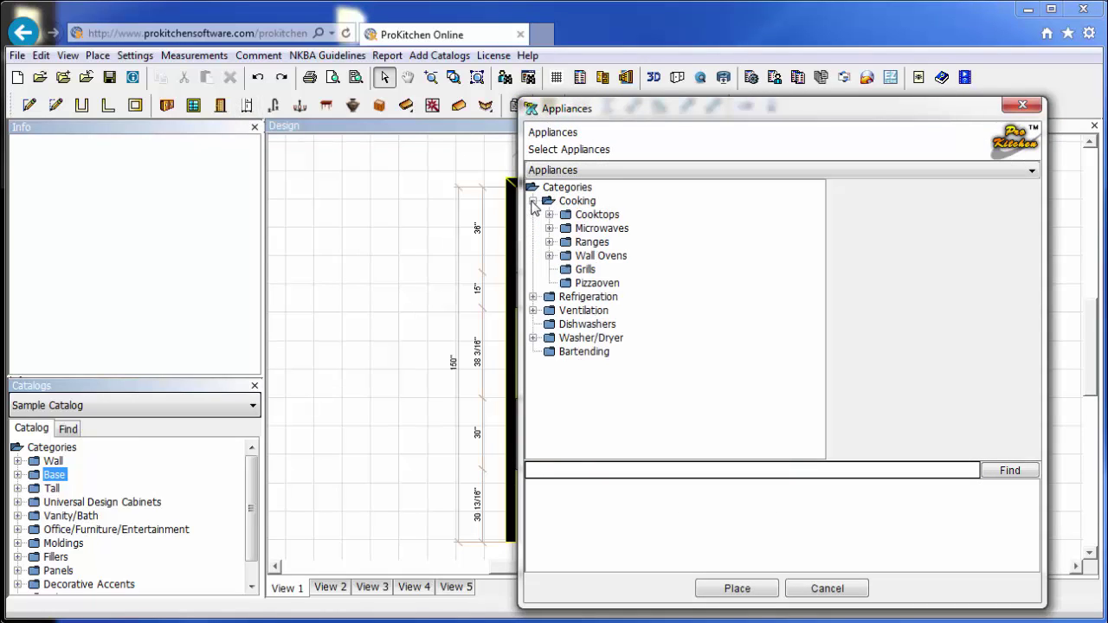
{"action": "left_click", "coordinate": [548, 243]}
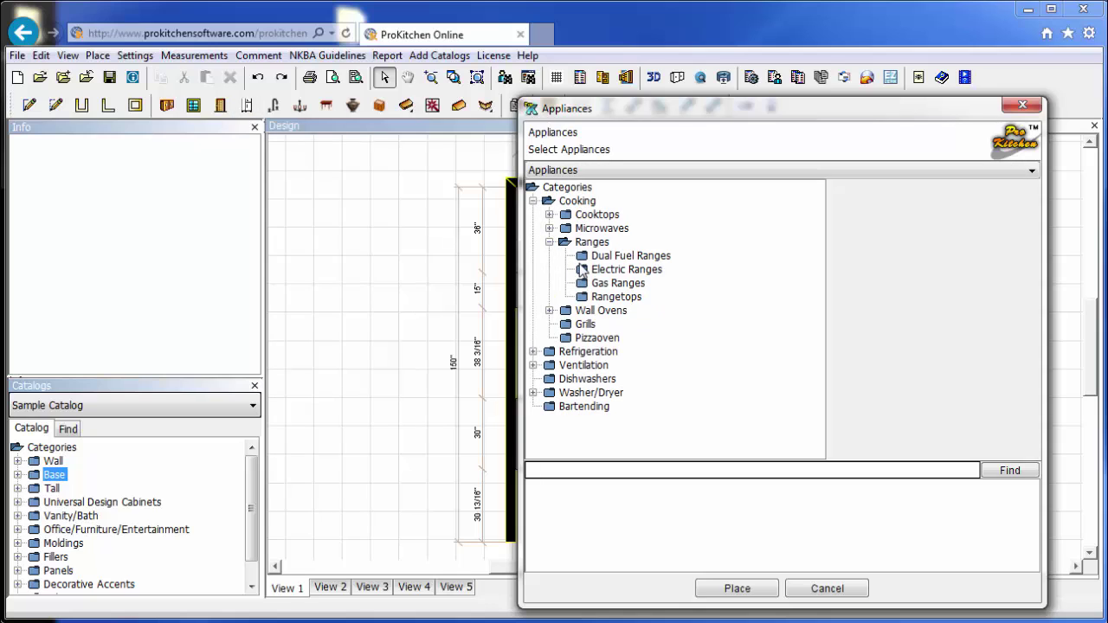
{"action": "left_click", "coordinate": [582, 270]}
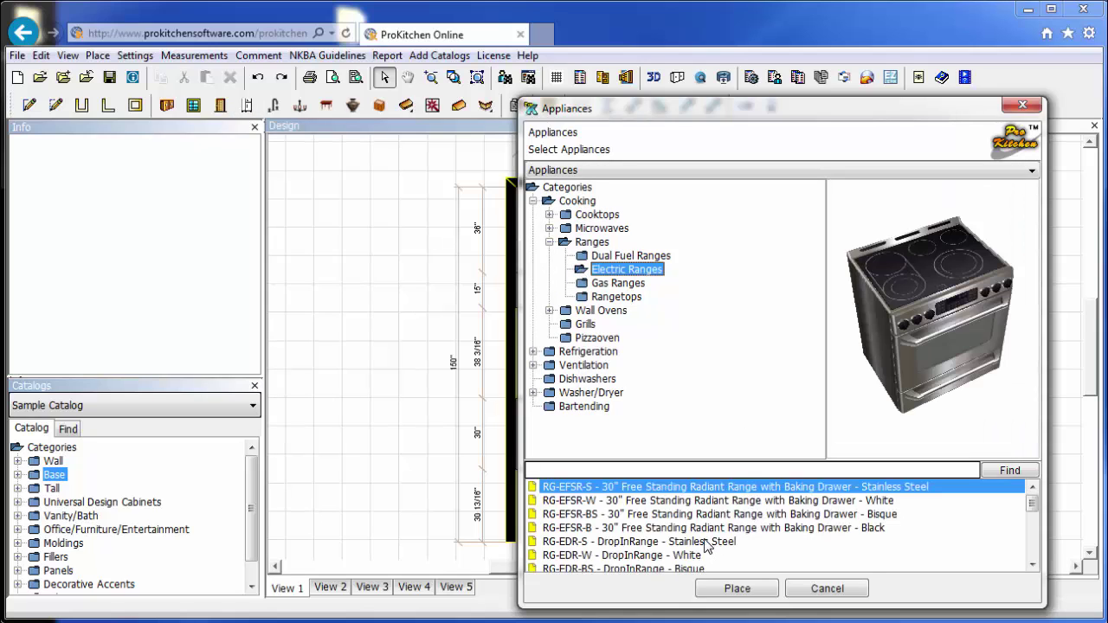
{"action": "scroll", "coordinate": [708, 545], "scroll_direction": "down", "scroll_amount": 2}
{"action": "left_click", "coordinate": [711, 516]}
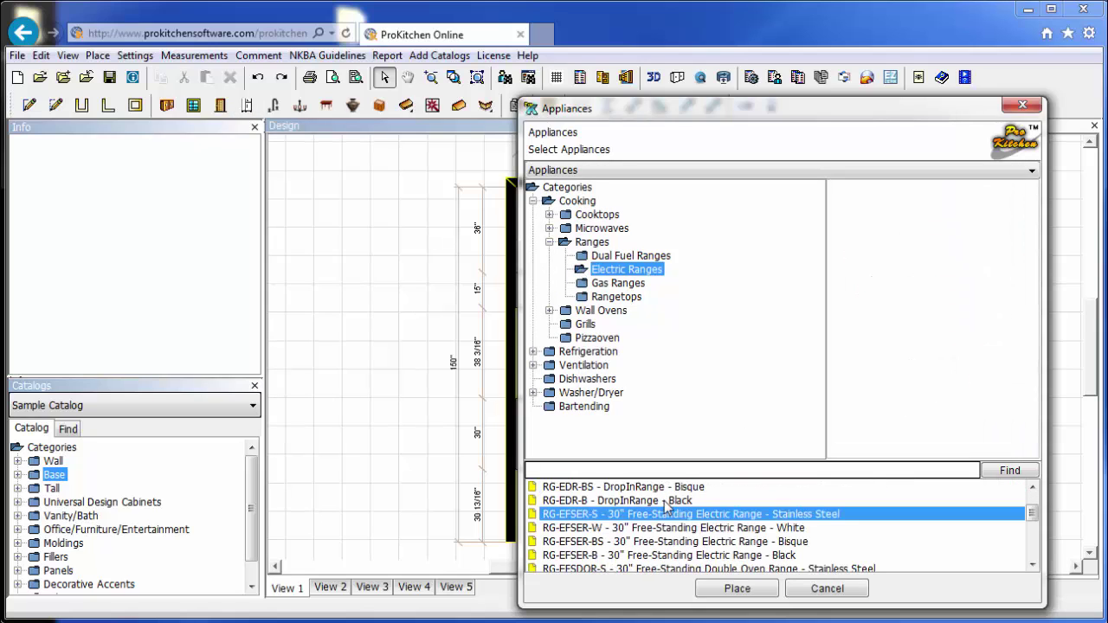
{"action": "left_click", "coordinate": [735, 591]}
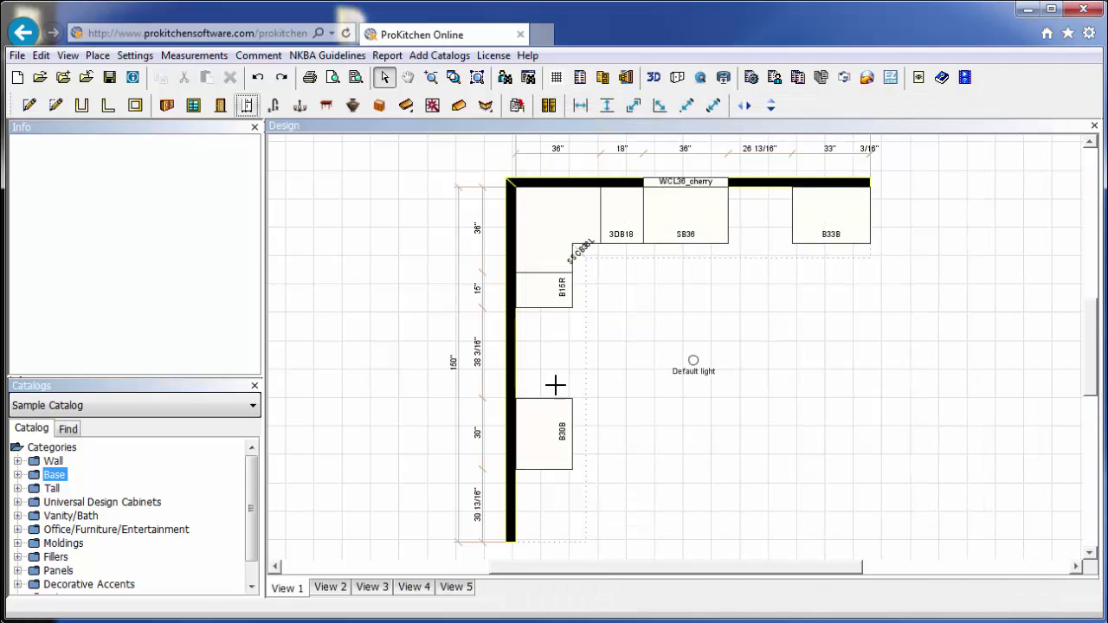
{"action": "left_click", "coordinate": [541, 365]}
{"action": "key", "text": "Return"}
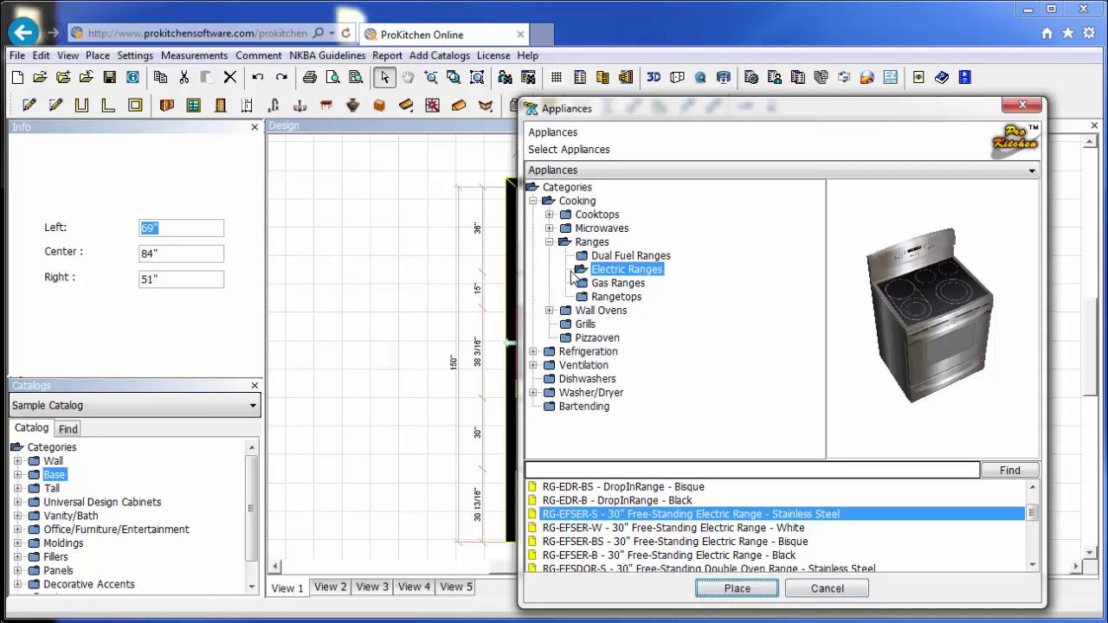
Place the DHW-4-S 24-inch stainless dishwasher in the top-wall gap.
{"action": "left_click", "coordinate": [549, 382]}
{"action": "scroll", "coordinate": [688, 551], "scroll_direction": "down", "scroll_amount": 1}
{"action": "left_click", "coordinate": [718, 529]}
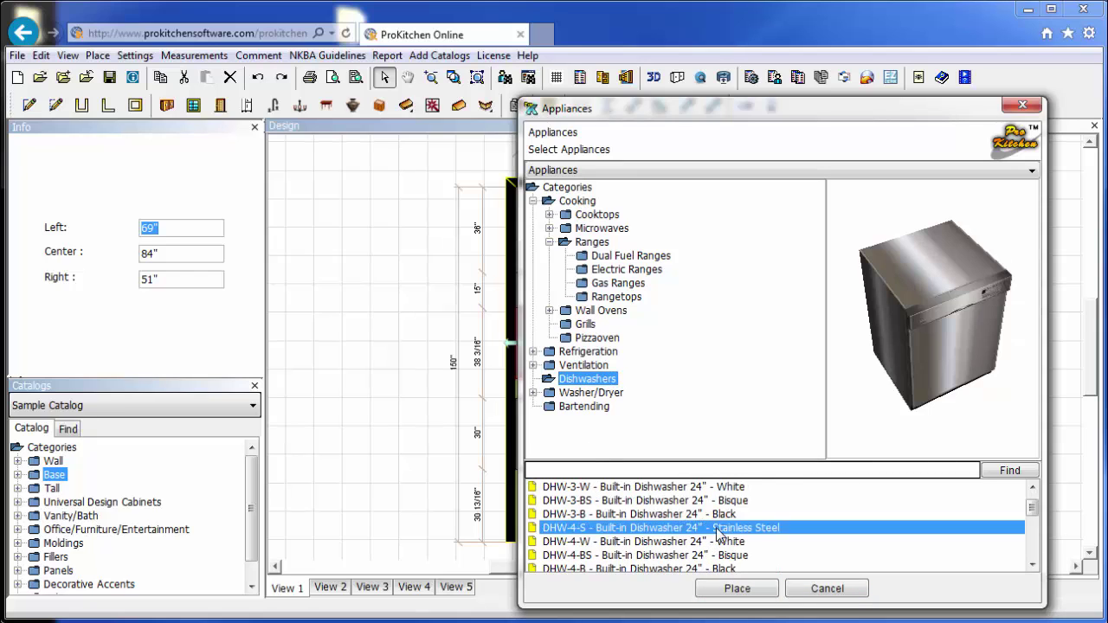
{"action": "left_click", "coordinate": [737, 588]}
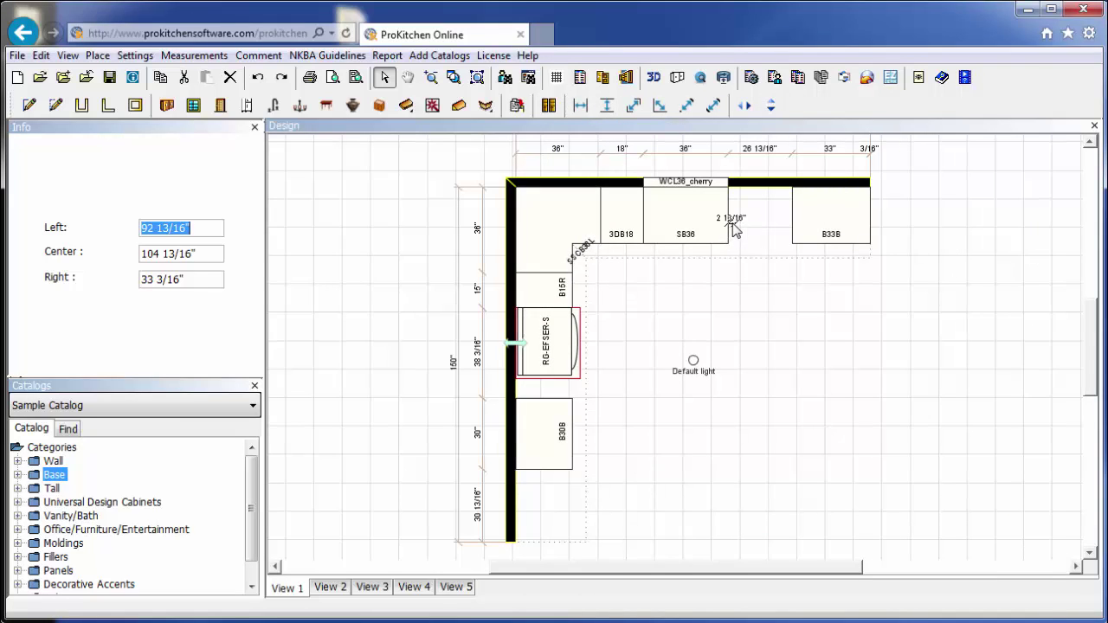
{"action": "left_click", "coordinate": [727, 233]}
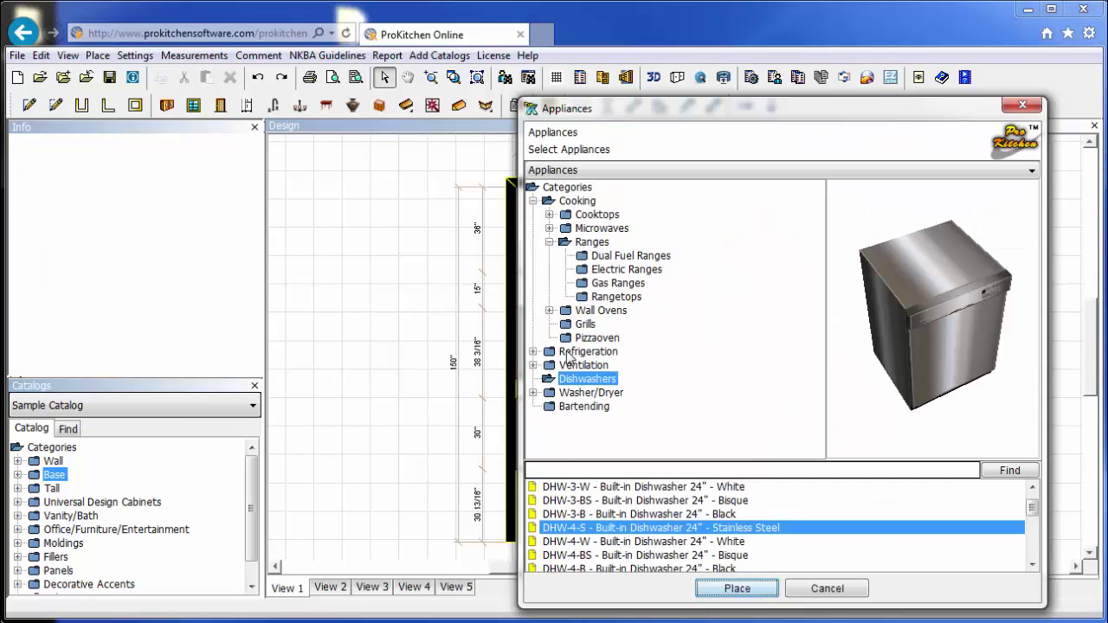
Place the RFG-BFR-L-S bottom-freezer refrigerator at the bottom of the left wall.
{"action": "left_click", "coordinate": [533, 351]}
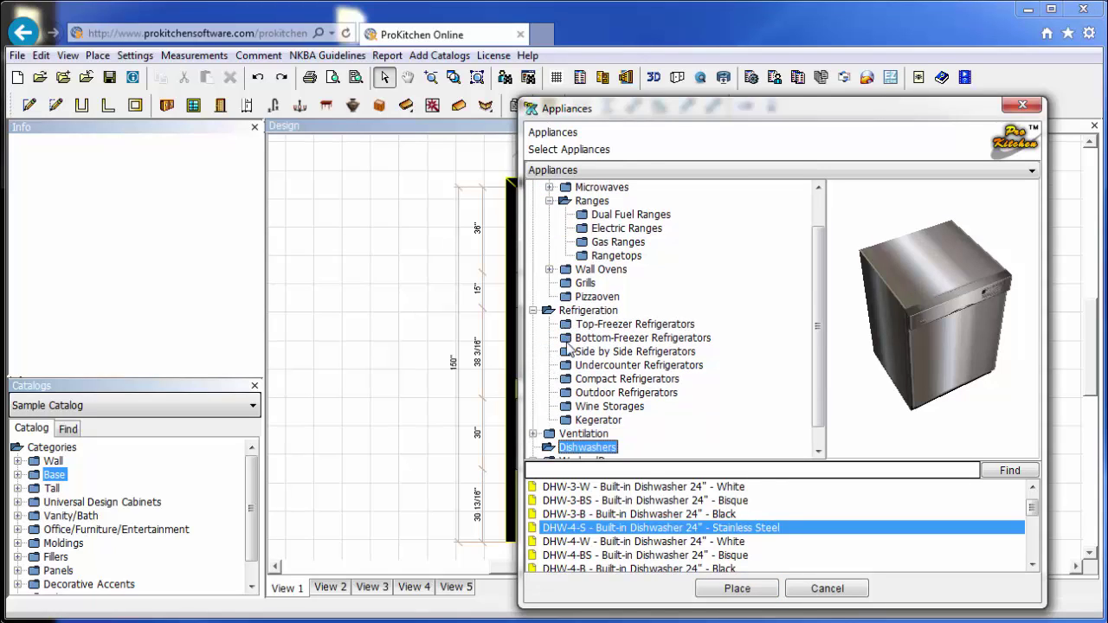
{"action": "left_click", "coordinate": [564, 340]}
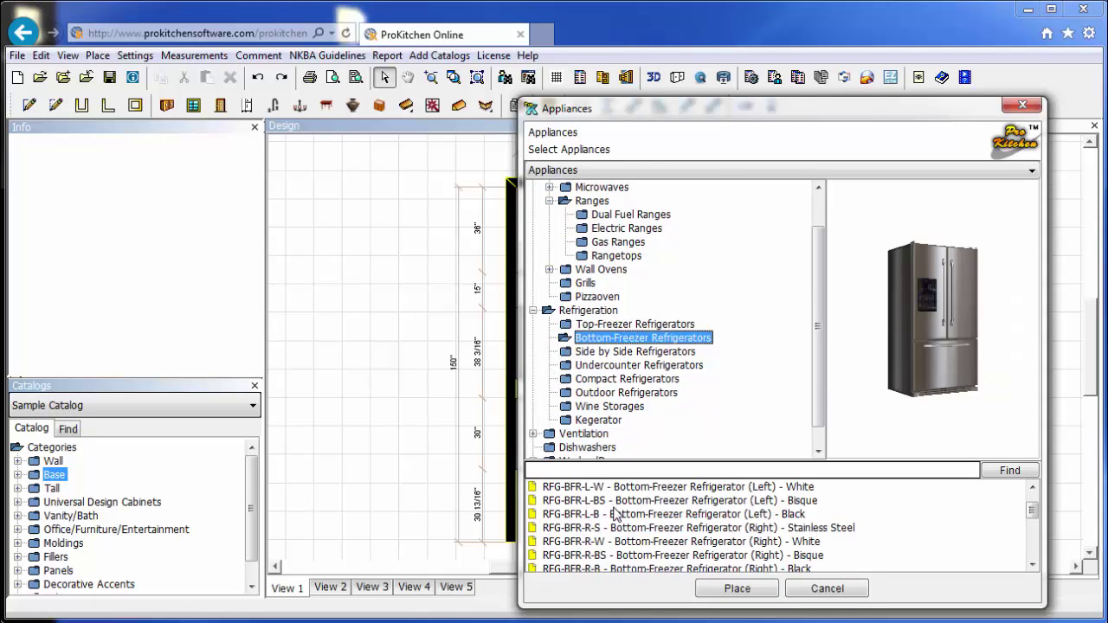
{"action": "left_click", "coordinate": [735, 590]}
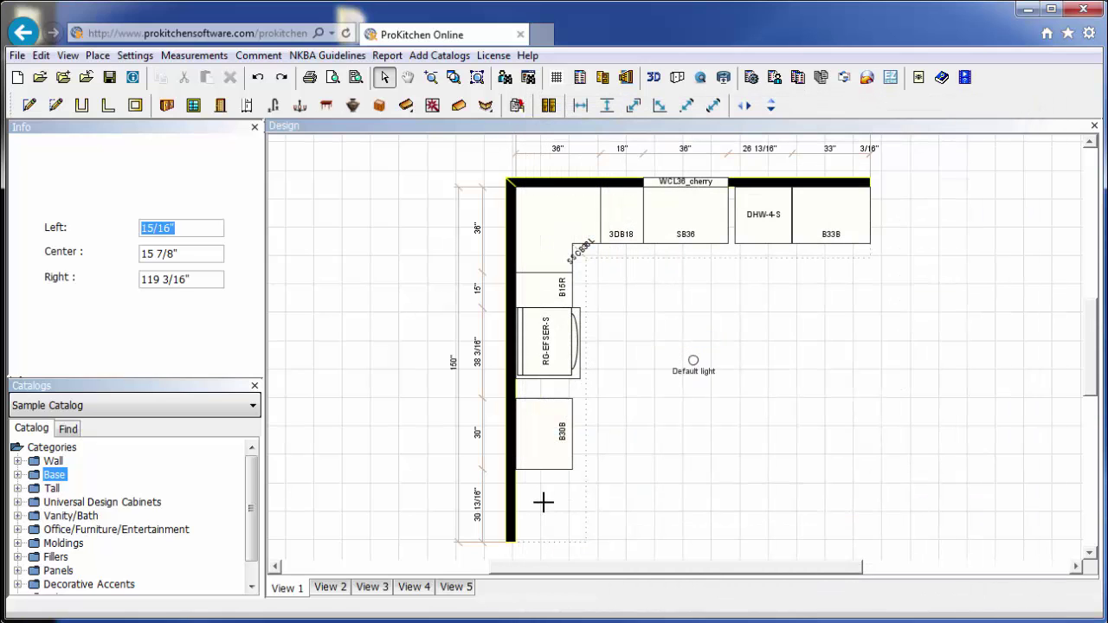
{"action": "left_click", "coordinate": [543, 502]}
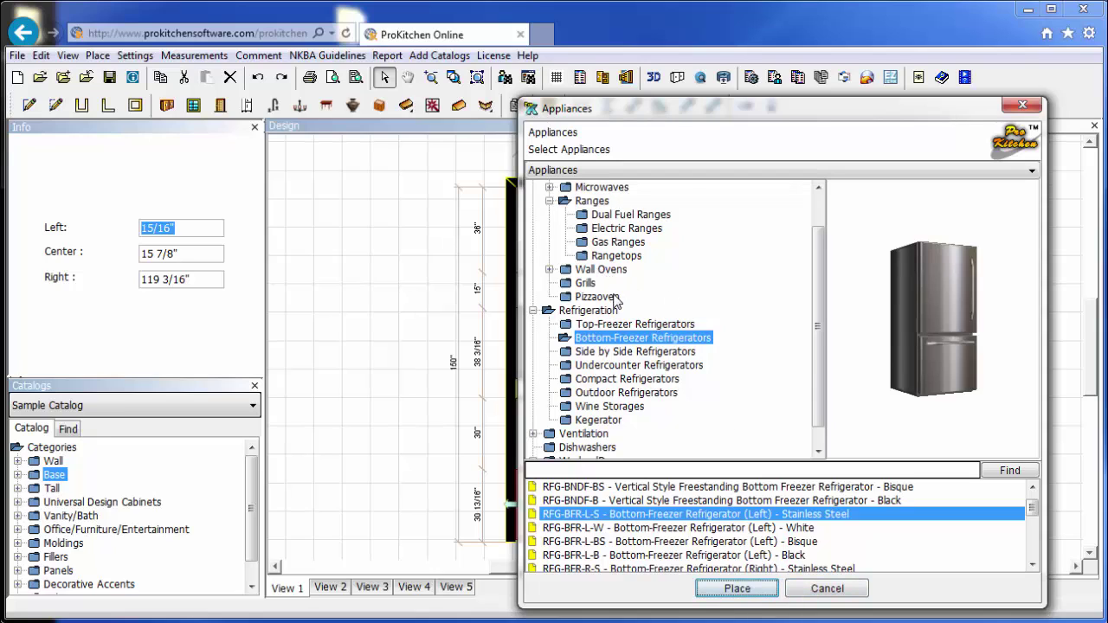
Add the MWV-OVR-S stainless over-the-range microwave above the range.
{"action": "scroll", "coordinate": [611, 291], "scroll_direction": "up", "scroll_amount": 2}
{"action": "left_click", "coordinate": [549, 227]}
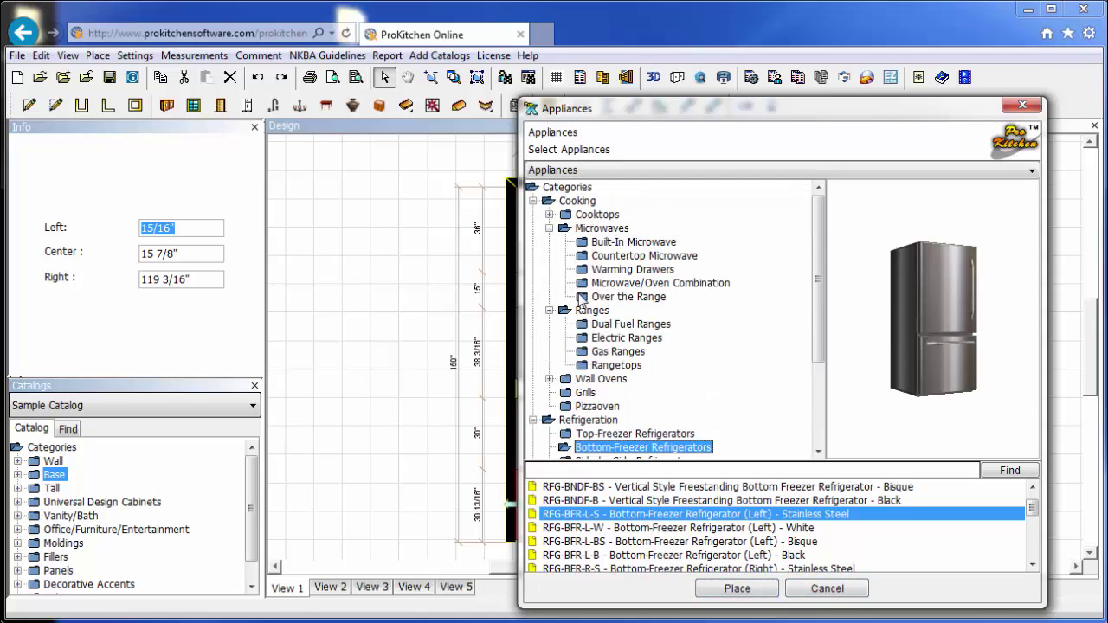
{"action": "left_click", "coordinate": [582, 297]}
{"action": "left_click", "coordinate": [669, 528]}
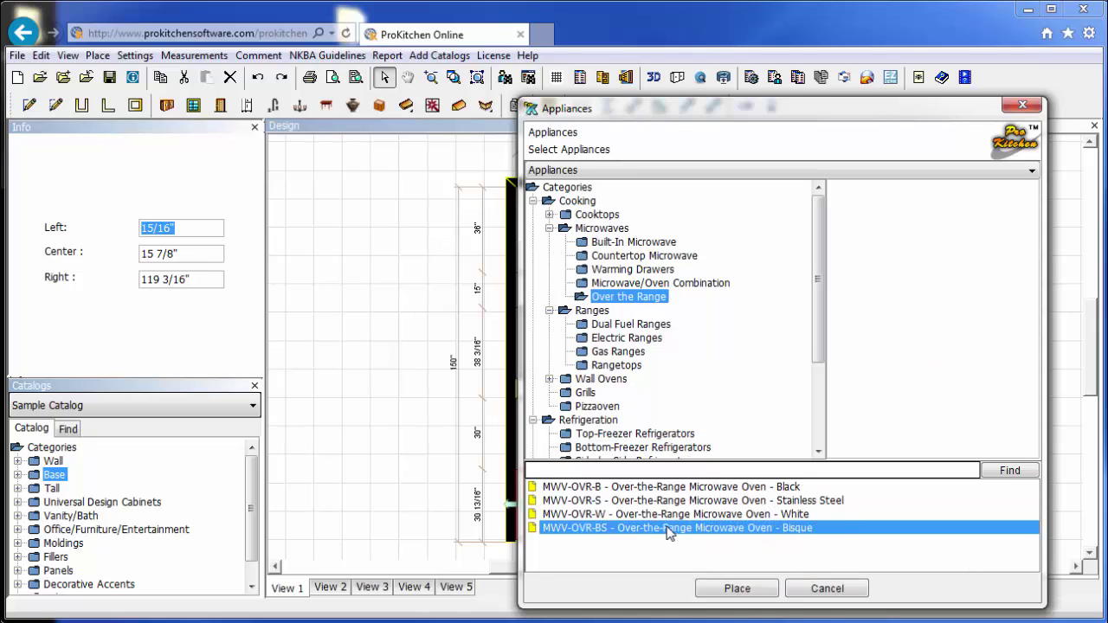
{"action": "left_click", "coordinate": [674, 502]}
{"action": "left_click", "coordinate": [737, 588]}
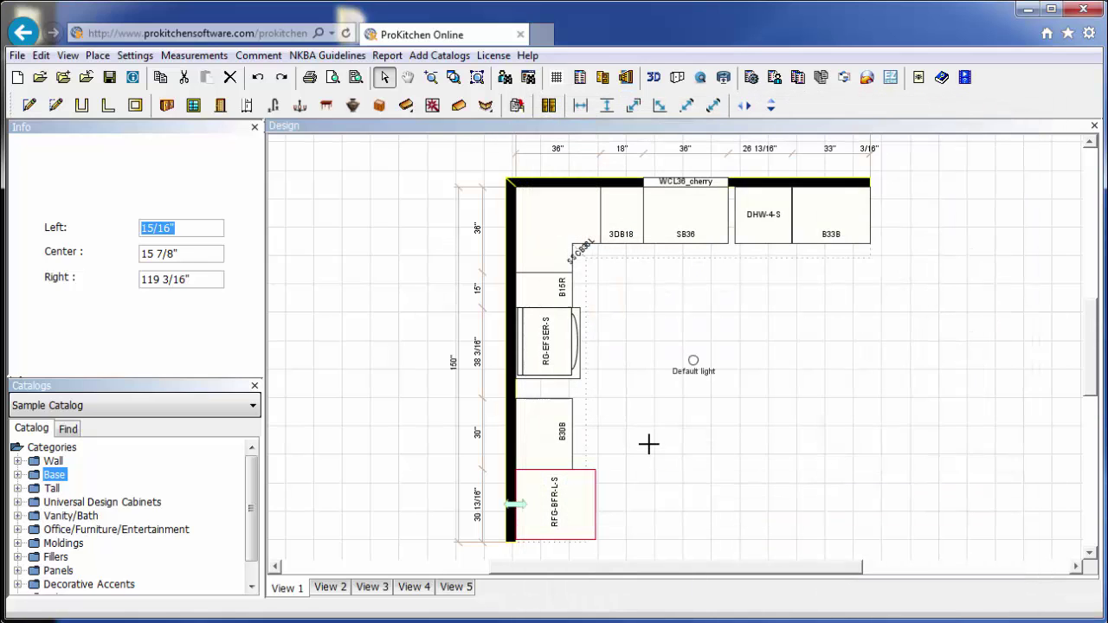
{"action": "left_click", "coordinate": [550, 368]}
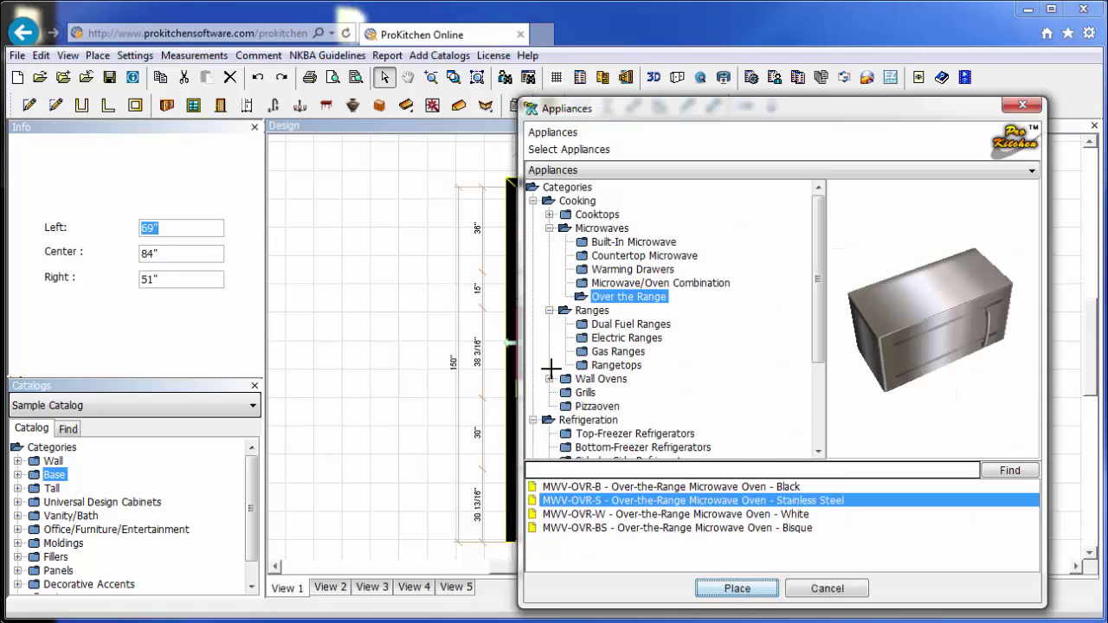
{"action": "left_click", "coordinate": [830, 588]}
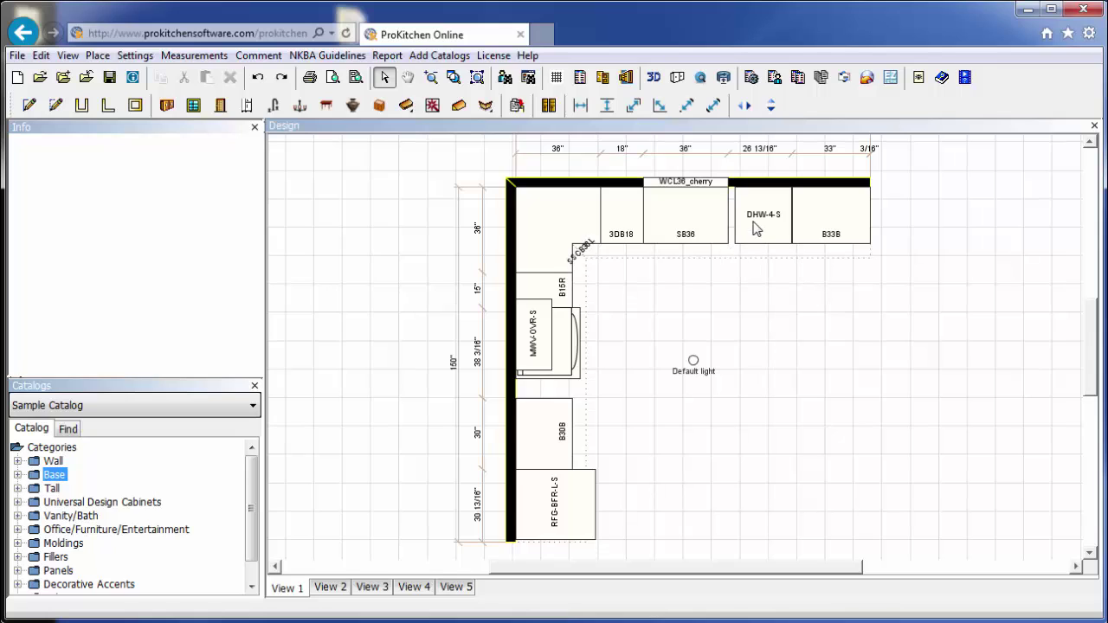
Push the dishwasher against SB36 and B33B against the dishwasher, and centre the microwave over the range.
{"action": "left_click_drag", "start_coordinate": [756, 226], "coordinate": [707, 216]}
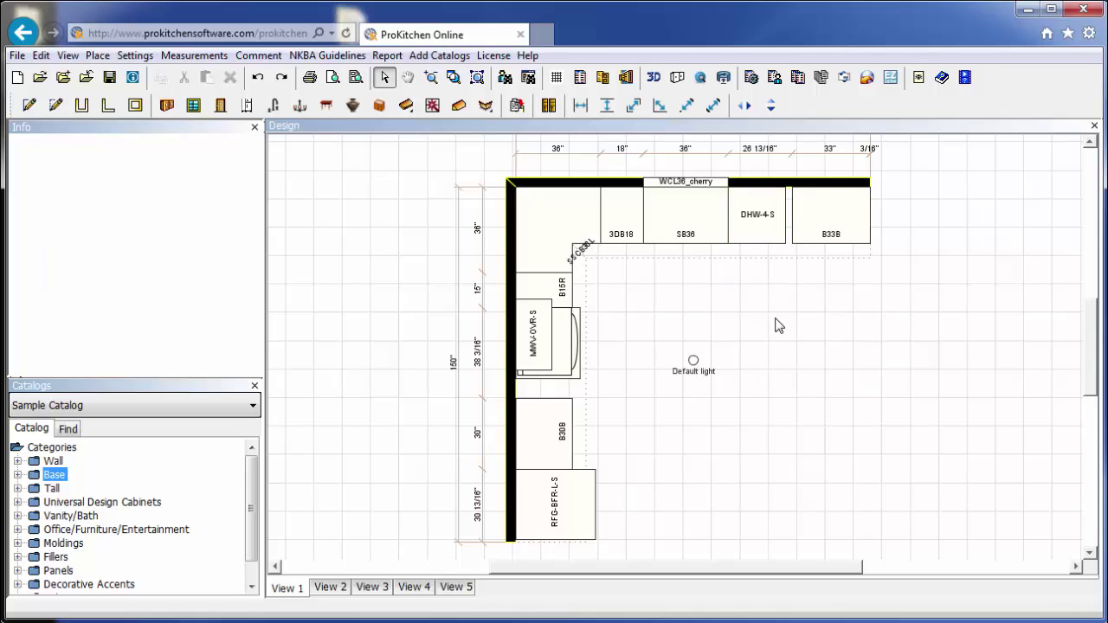
{"action": "left_click_drag", "start_coordinate": [829, 223], "coordinate": [756, 352]}
{"action": "right_click", "coordinate": [535, 351]}
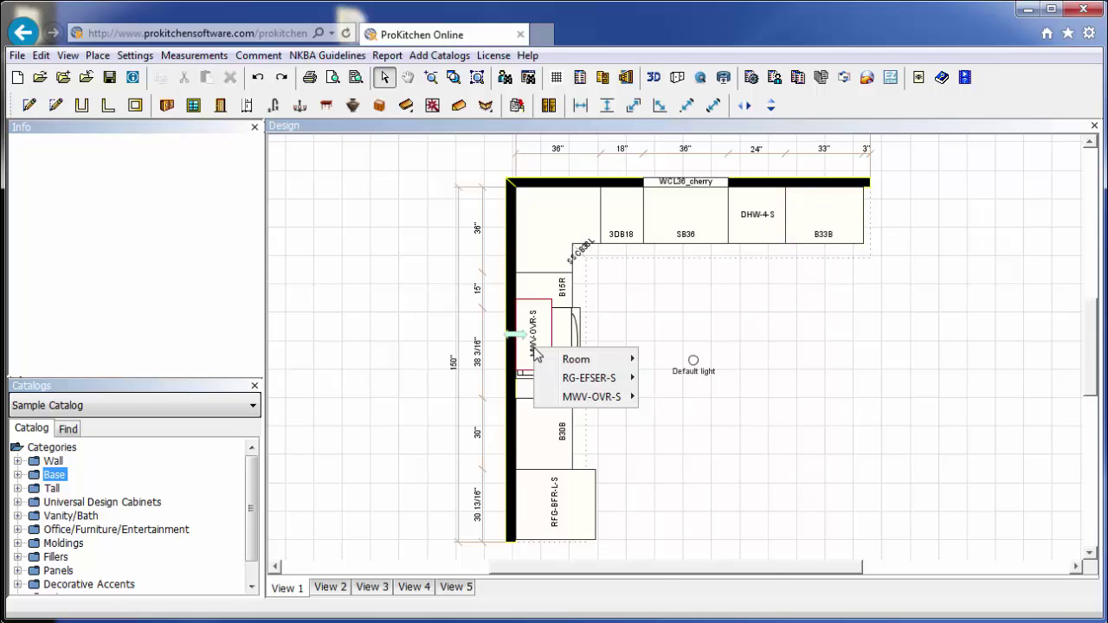
{"action": "mouse_move", "coordinate": [571, 396]}
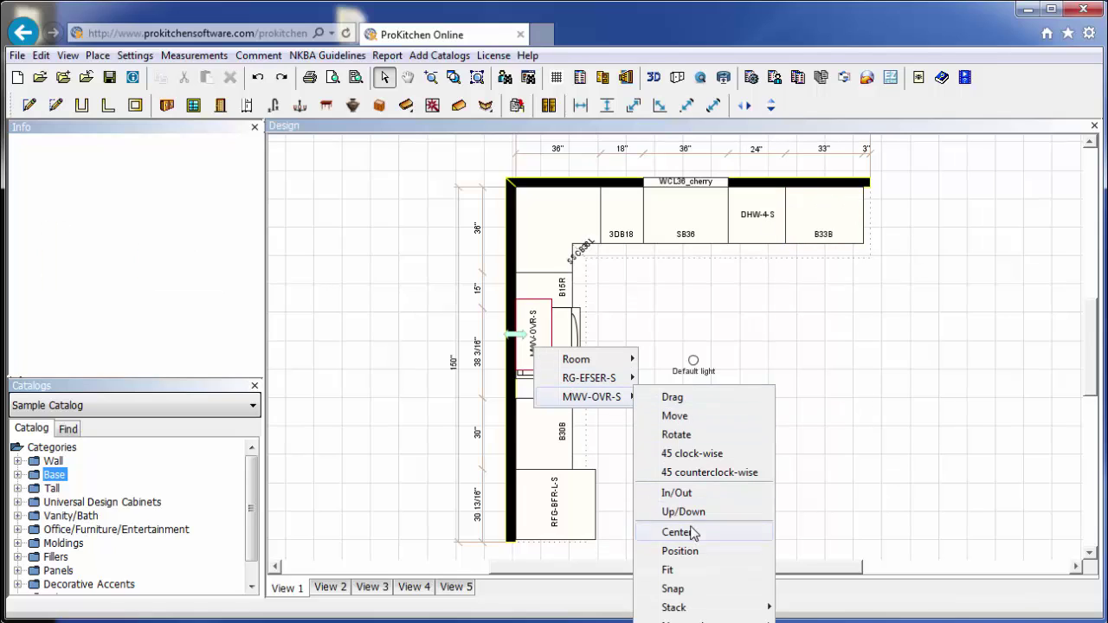
{"action": "left_click", "coordinate": [689, 534]}
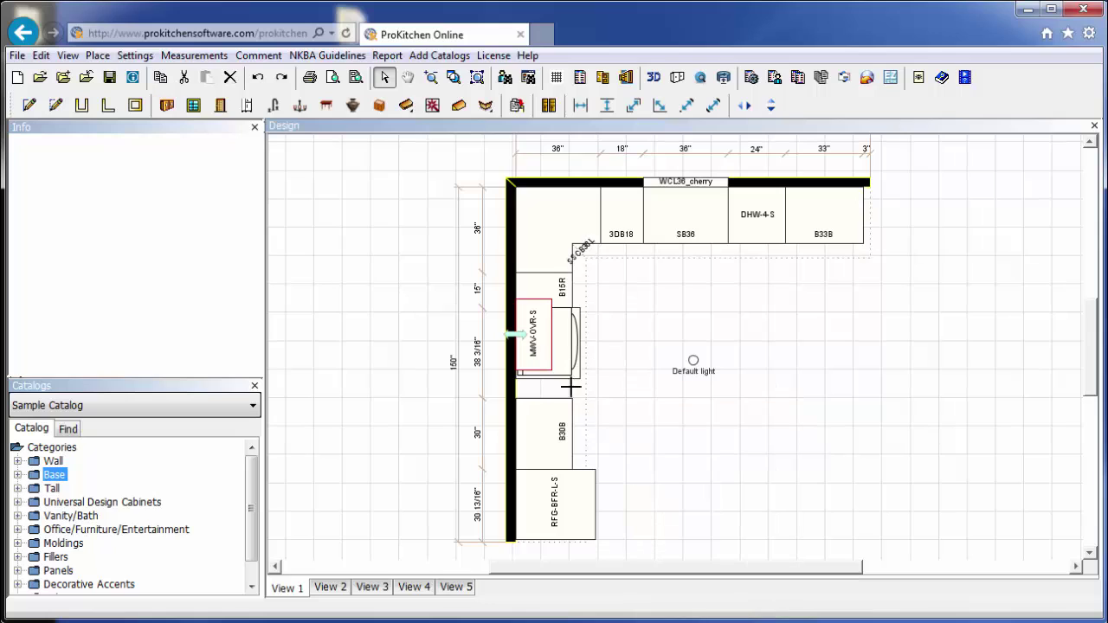
{"action": "left_click", "coordinate": [683, 445]}
Slide B30B up against the range and the refrigerator up against B30B.
{"action": "left_click_drag", "start_coordinate": [559, 440], "coordinate": [552, 382]}
{"action": "left_click_drag", "start_coordinate": [569, 495], "coordinate": [556, 470]}
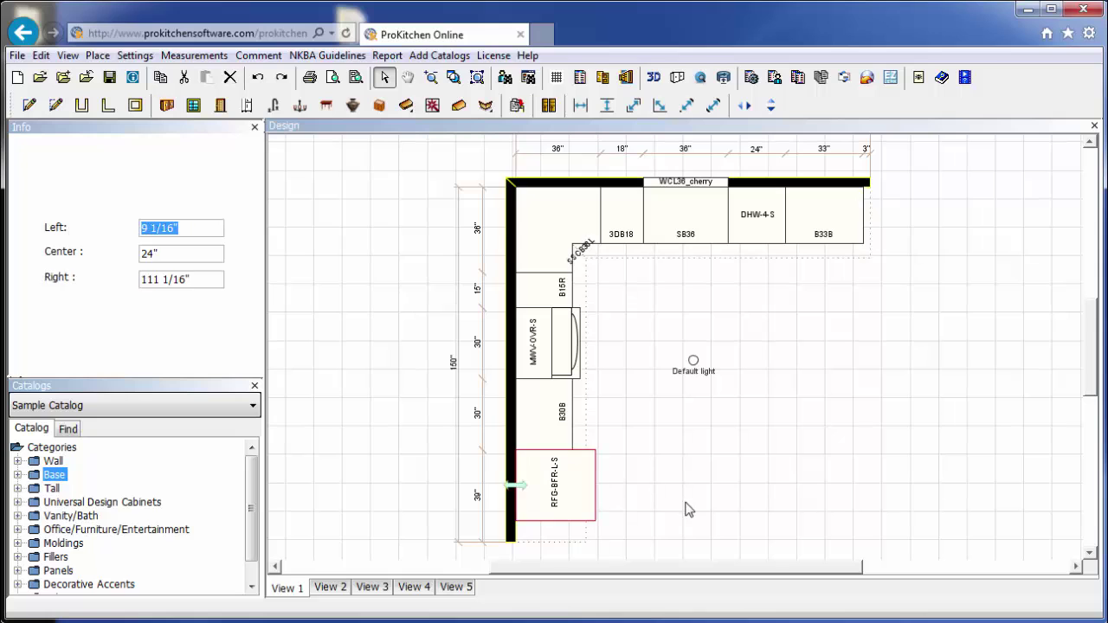
{"action": "left_click", "coordinate": [687, 509]}
{"action": "right_click", "coordinate": [583, 495]}
{"action": "mouse_move", "coordinate": [620, 525]}
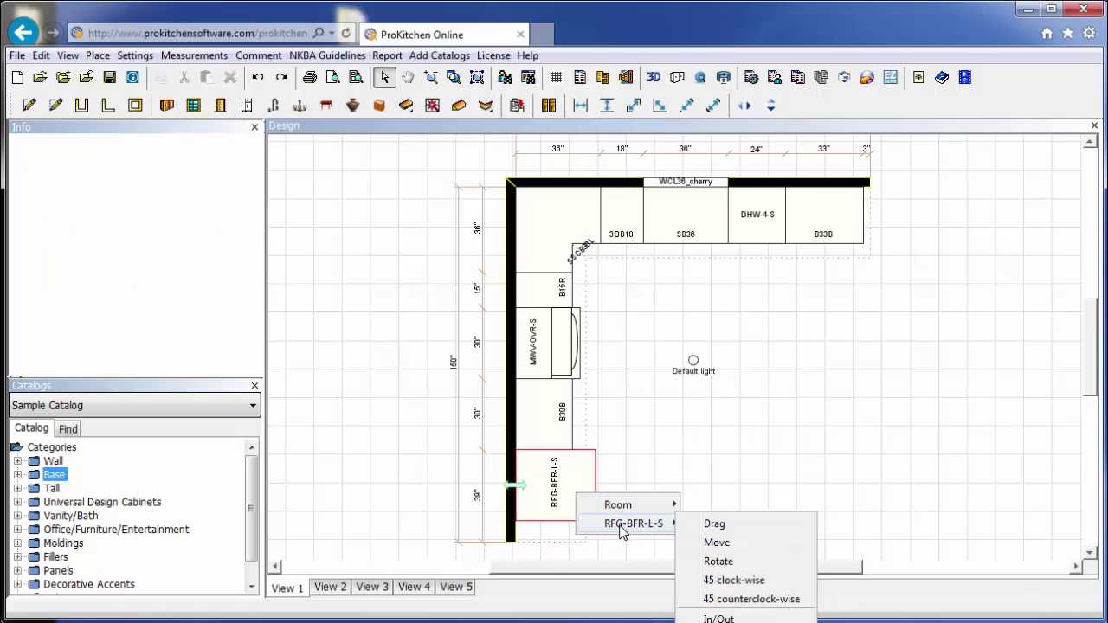
{"action": "left_click", "coordinate": [707, 507]}
{"action": "left_click_drag", "start_coordinate": [1092, 351], "coordinate": [1083, 430]}
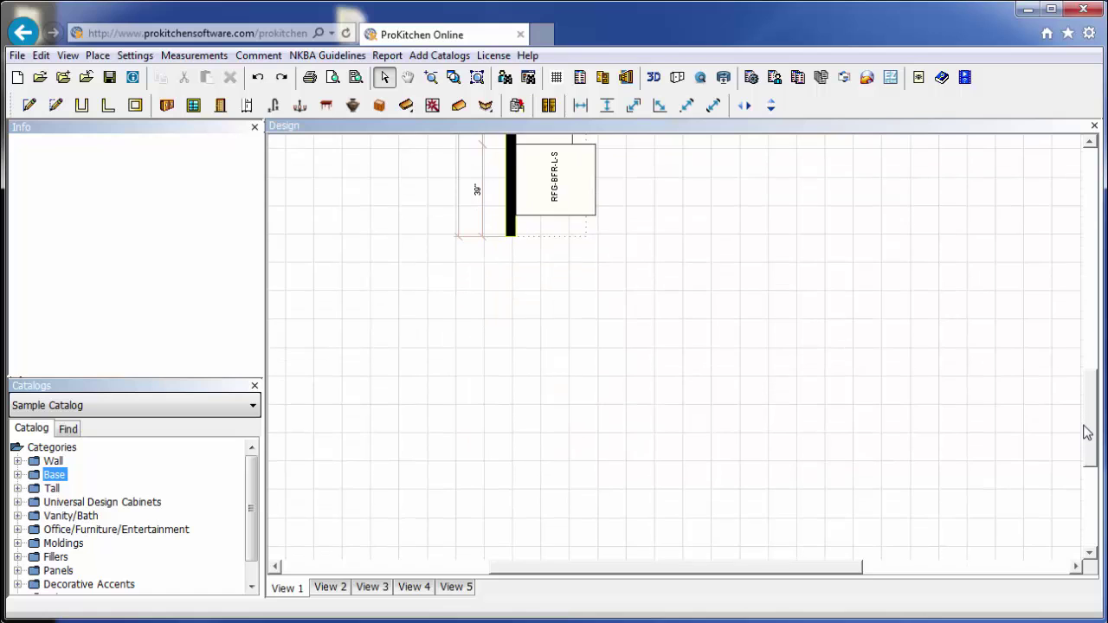
{"action": "right_click", "coordinate": [555, 201]}
Change the RFG-BFR-L-S refrigerator's attributes to 35 7/8" width and 70" height.
{"action": "mouse_move", "coordinate": [598, 229]}
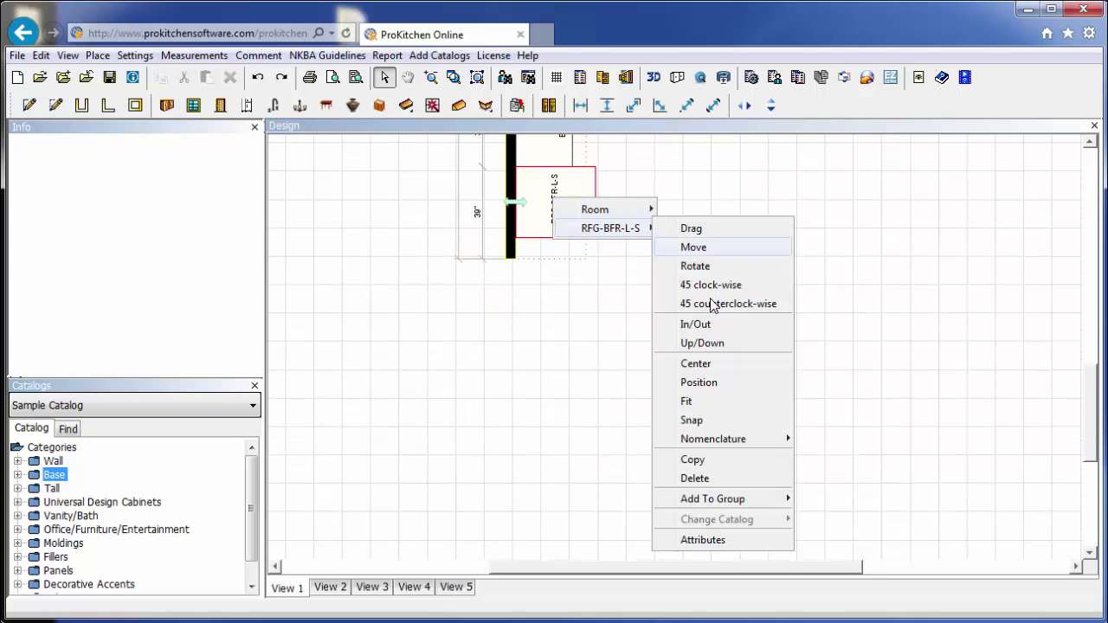
{"action": "left_click", "coordinate": [700, 544]}
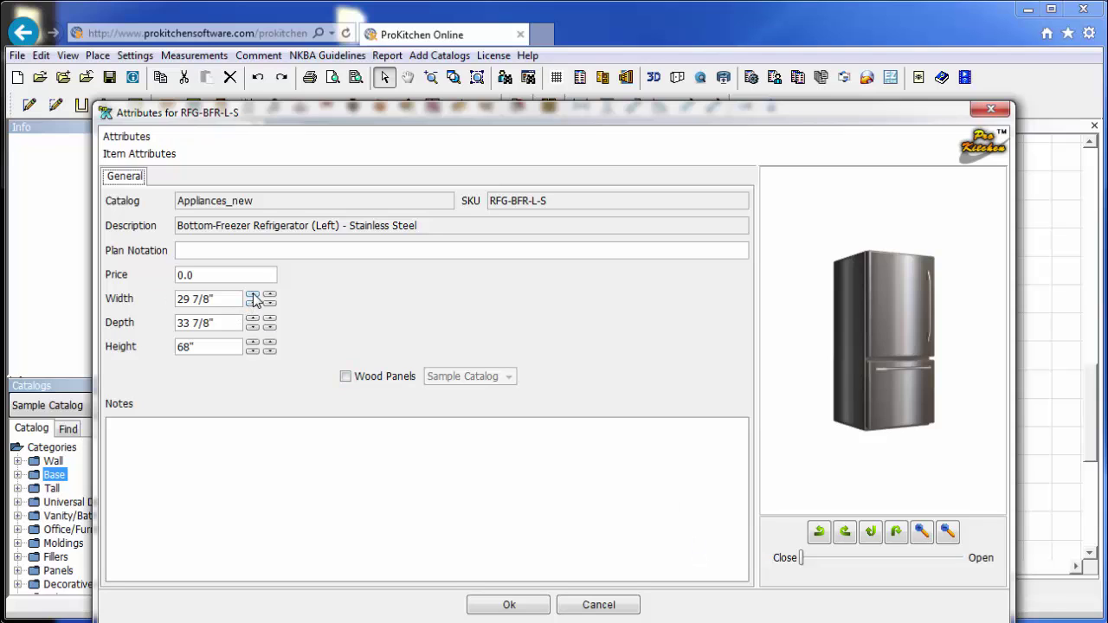
{"action": "left_click", "coordinate": [253, 296]}
{"action": "left_click", "coordinate": [252, 296]}
{"action": "left_click", "coordinate": [253, 296]}
{"action": "left_click", "coordinate": [253, 296]}
{"action": "left_click", "coordinate": [252, 296]}
{"action": "left_click", "coordinate": [253, 296]}
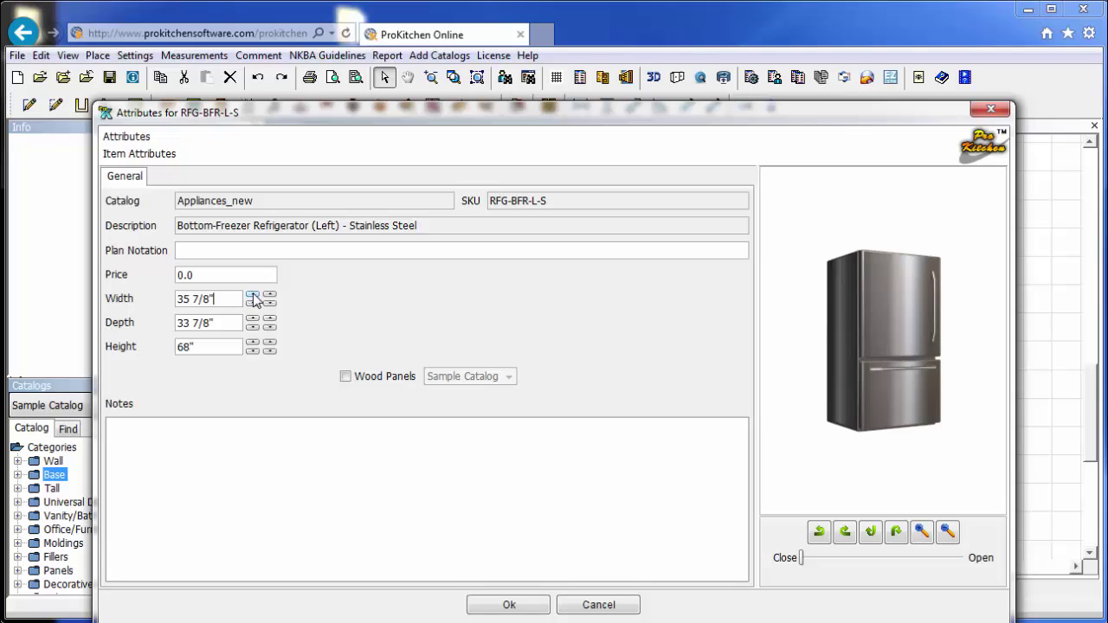
{"action": "left_click", "coordinate": [253, 344]}
{"action": "left_click", "coordinate": [252, 344]}
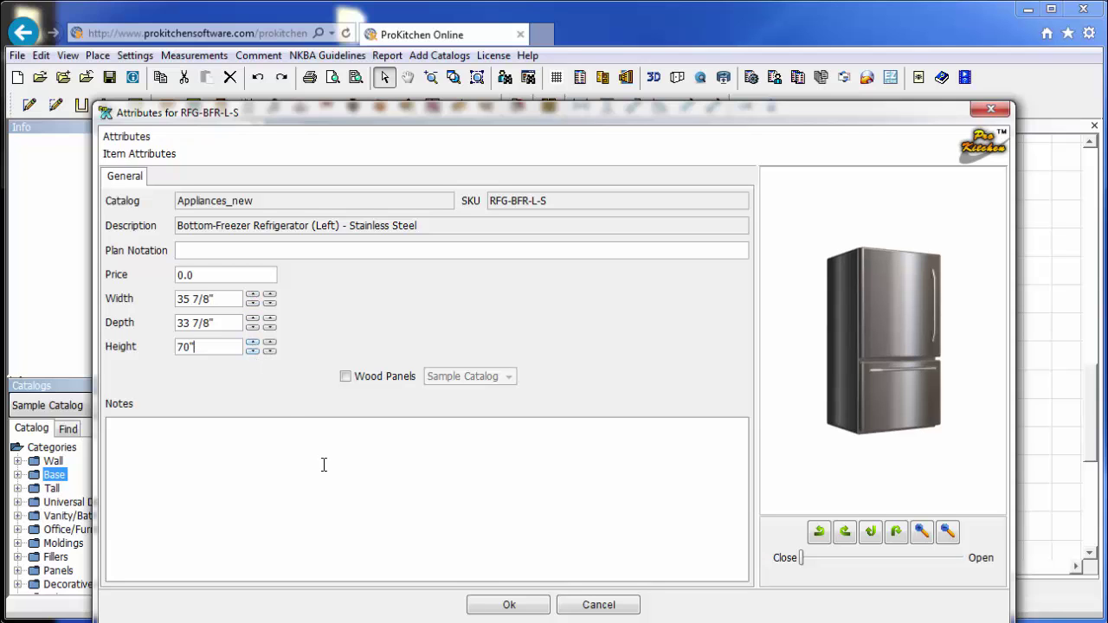
{"action": "left_click", "coordinate": [507, 605]}
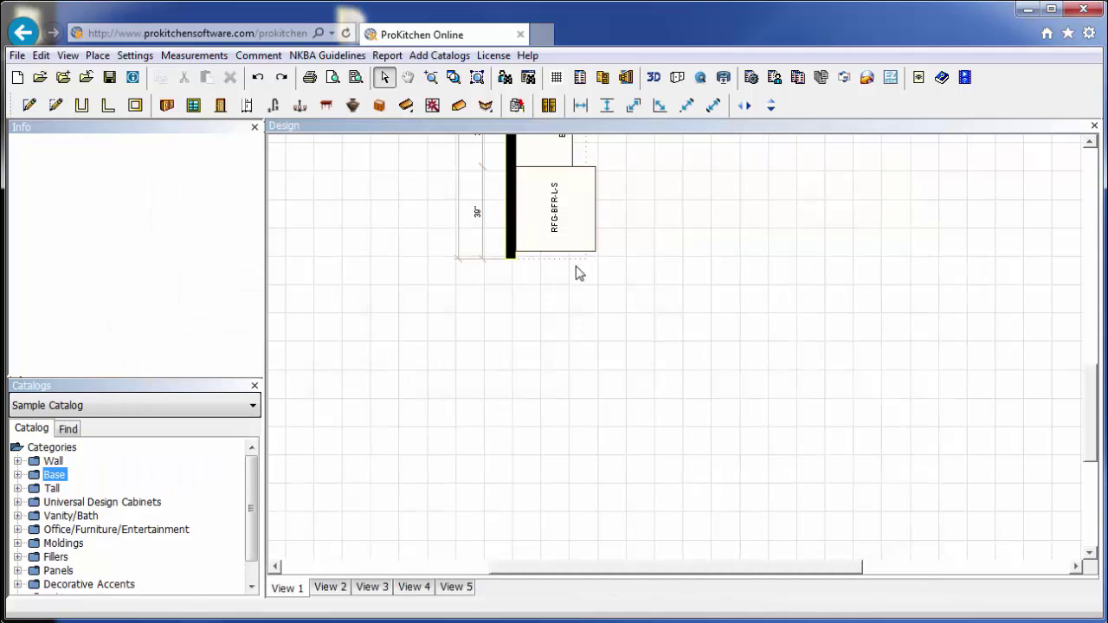
{"action": "scroll", "coordinate": [830, 480], "scroll_direction": "up", "scroll_amount": 1}
{"action": "scroll", "coordinate": [830, 481], "scroll_direction": "down", "scroll_amount": 1}
{"action": "left_click_drag", "start_coordinate": [1089, 380], "coordinate": [1081, 312]}
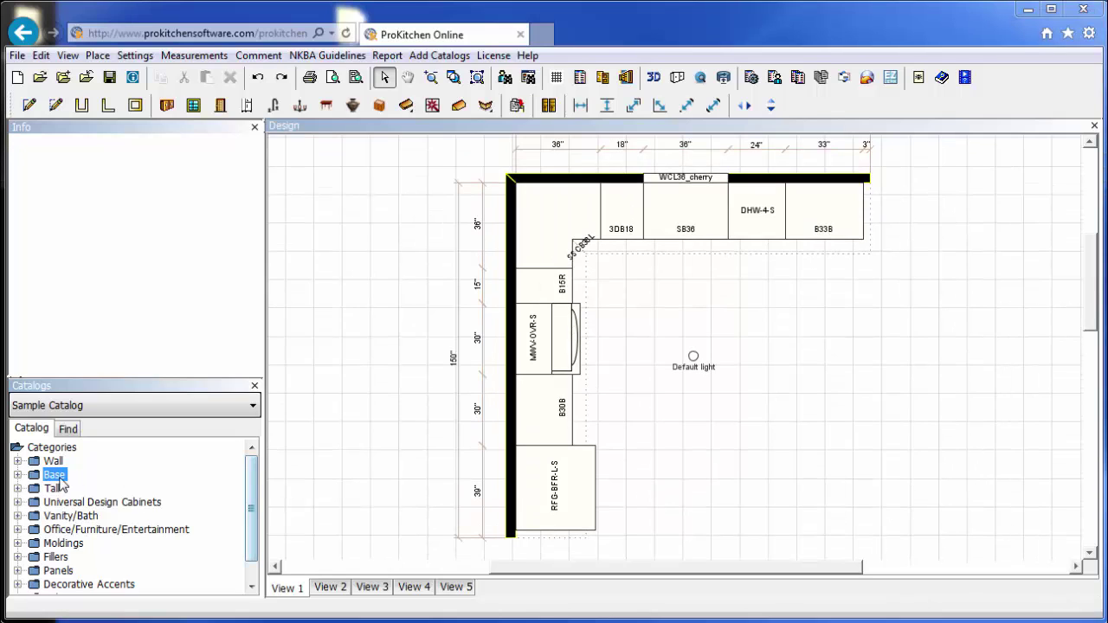
Place the DW2430L diagonal wall cabinet (Diagonal Wall 30"H) in the L's top-left corner.
{"action": "left_click", "coordinate": [17, 462]}
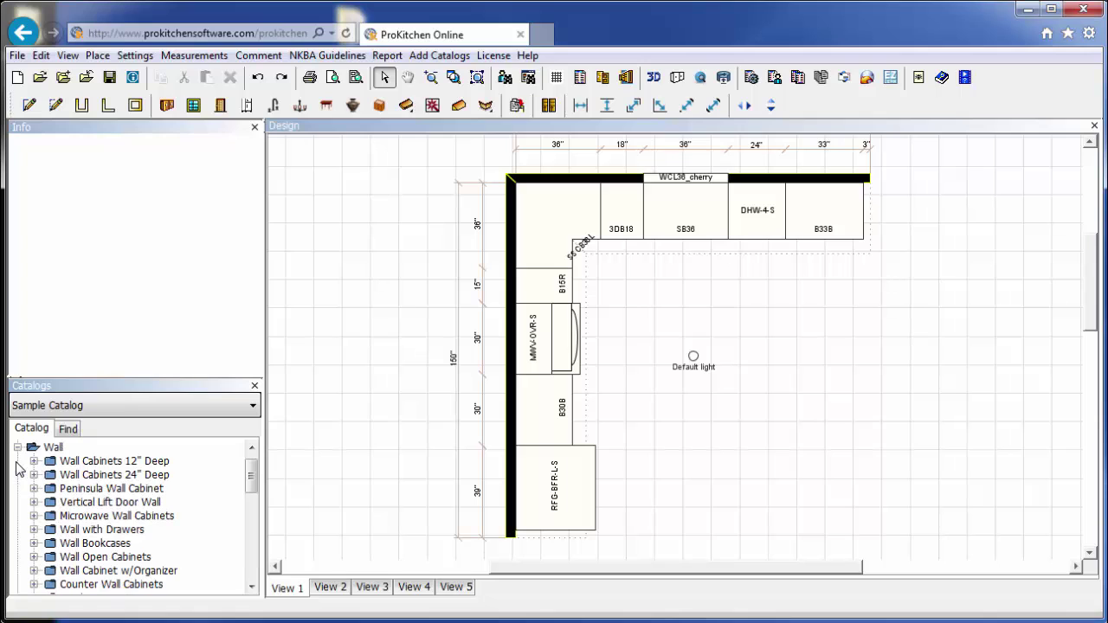
{"action": "left_click_drag", "start_coordinate": [246, 490], "coordinate": [251, 504]}
{"action": "left_click", "coordinate": [33, 516]}
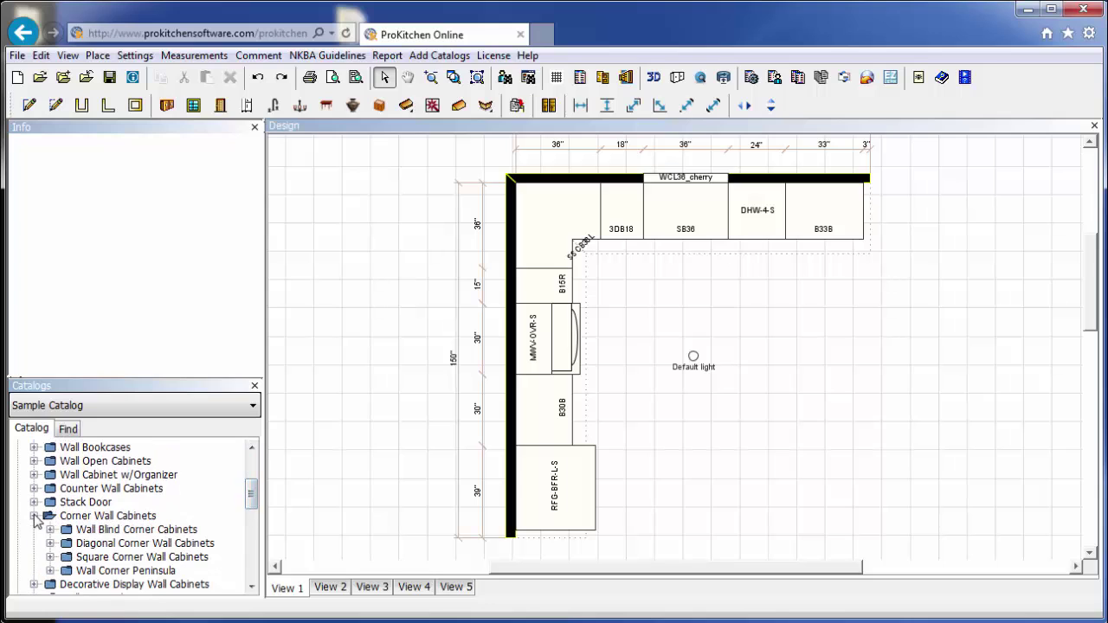
{"action": "scroll", "coordinate": [49, 522], "scroll_direction": "down", "scroll_amount": 2}
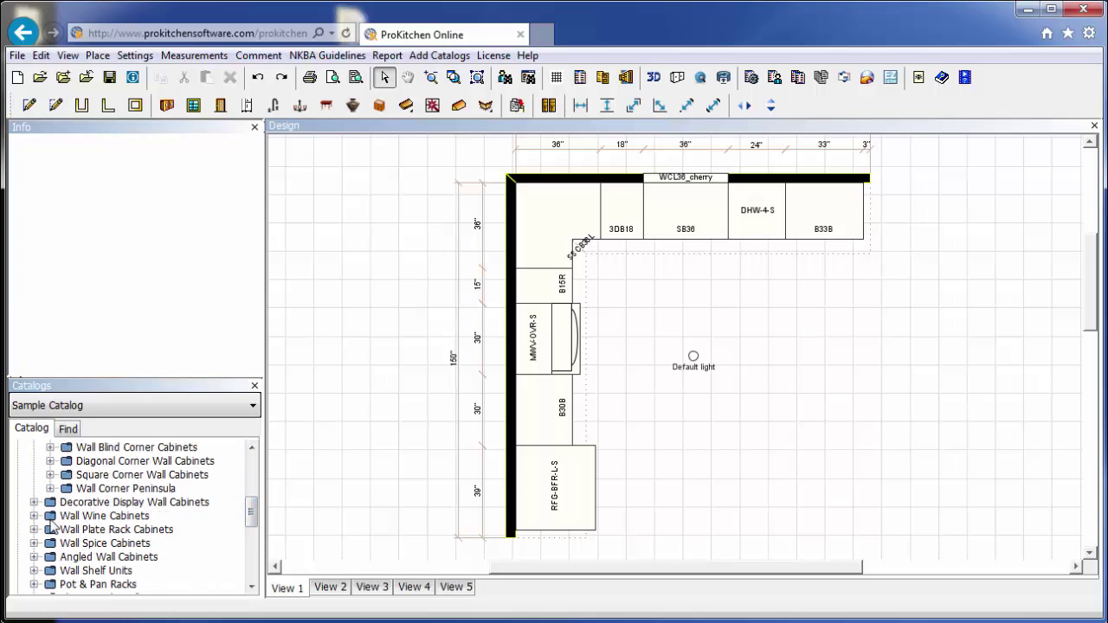
{"action": "left_click", "coordinate": [50, 461]}
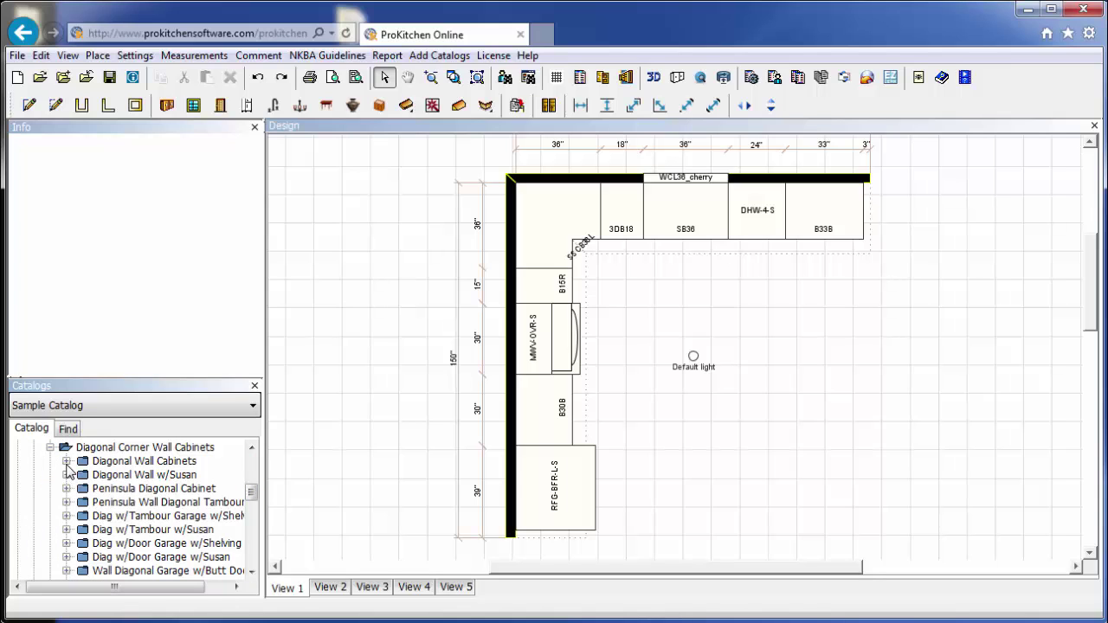
{"action": "left_click", "coordinate": [66, 461]}
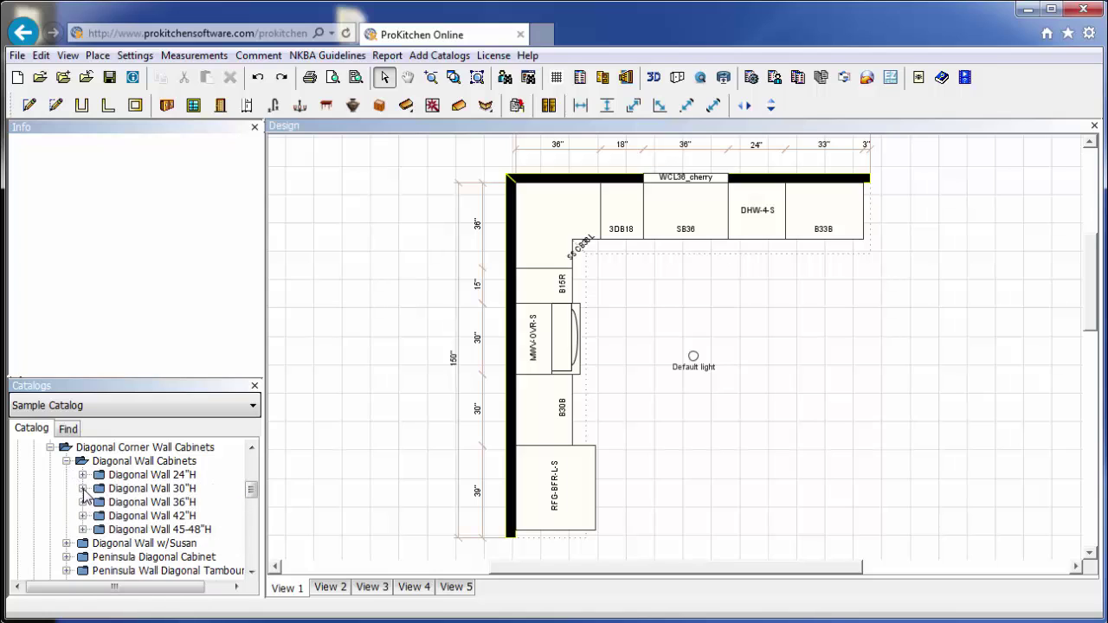
{"action": "left_click", "coordinate": [82, 488]}
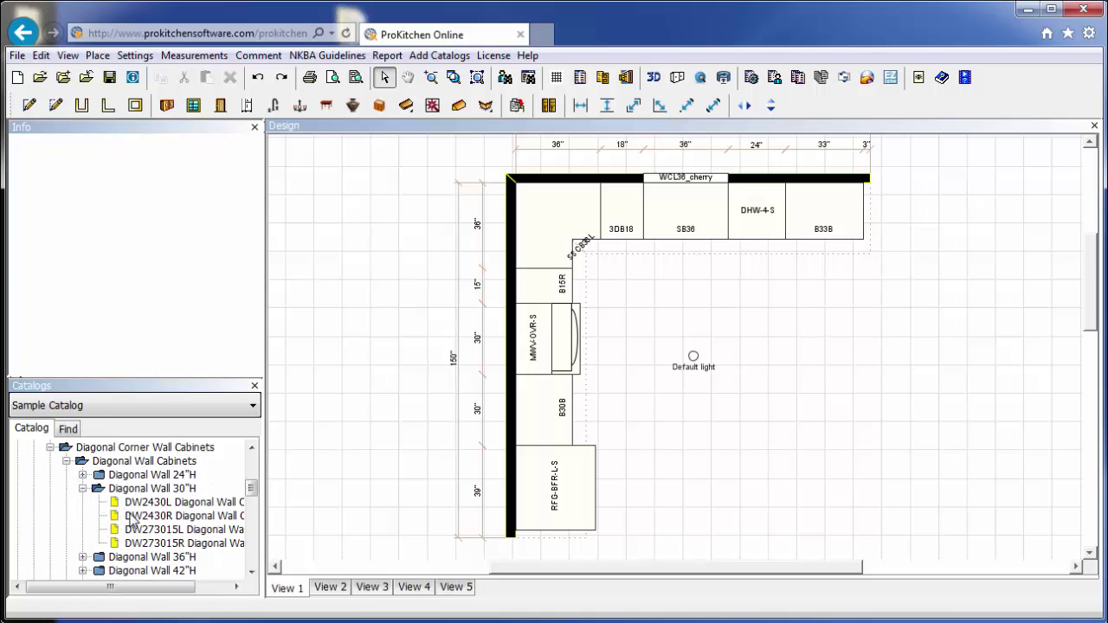
{"action": "left_click_drag", "start_coordinate": [138, 502], "coordinate": [547, 204]}
{"action": "left_click", "coordinate": [632, 385]}
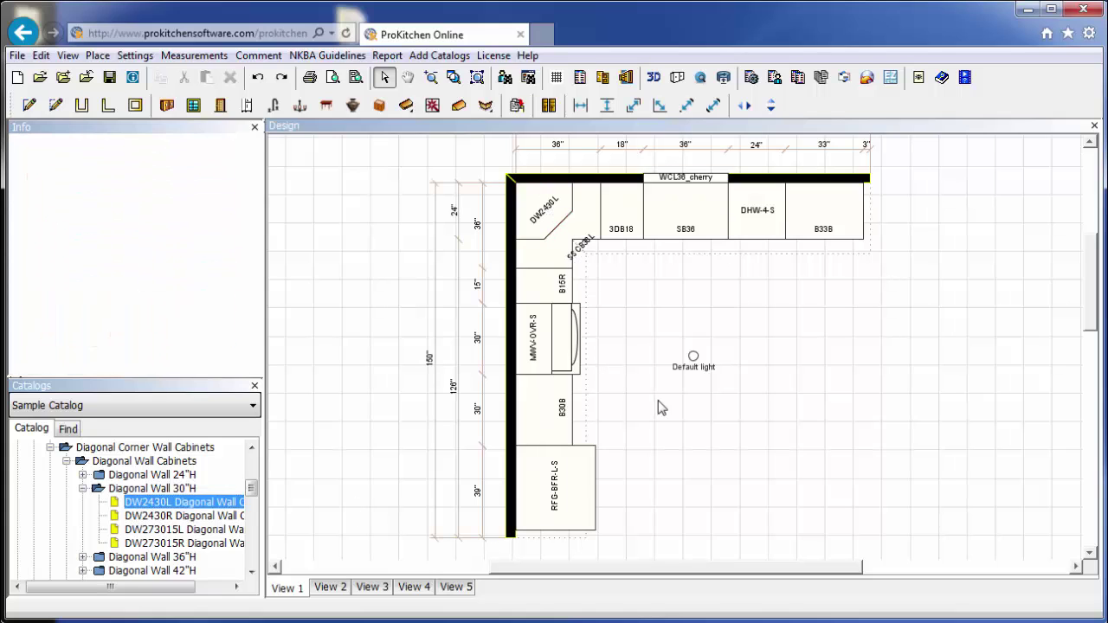
{"action": "left_click", "coordinate": [49, 447]}
{"action": "scroll", "coordinate": [48, 481], "scroll_direction": "up", "scroll_amount": 2}
Place two W2730 wall cabinets, one on the left wall above B15R and one on the top wall by the corner.
{"action": "left_click", "coordinate": [34, 502]}
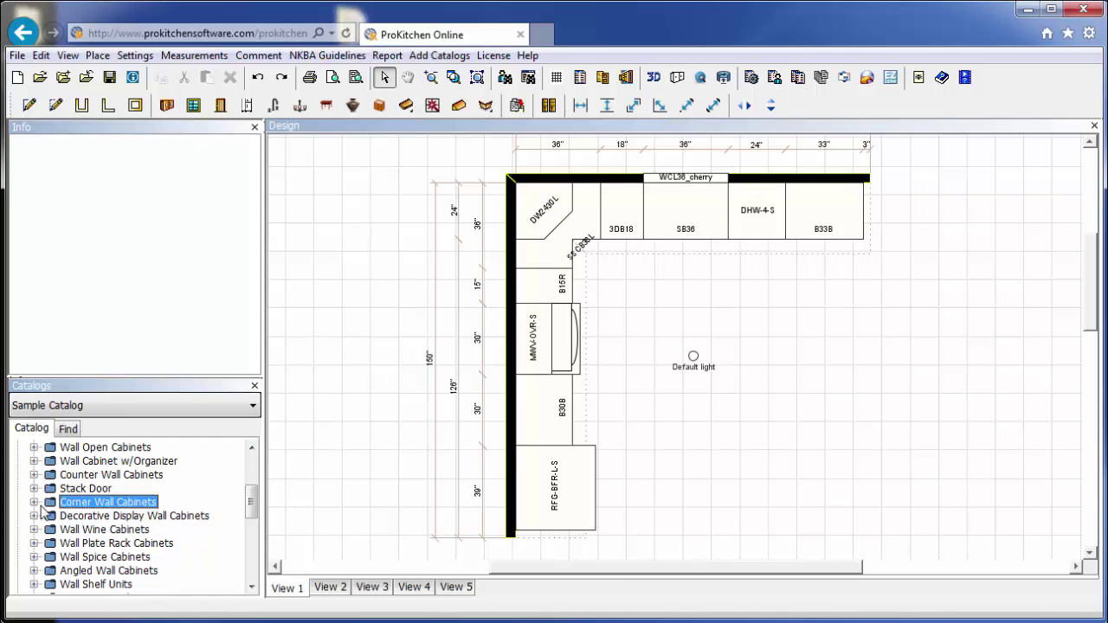
{"action": "scroll", "coordinate": [50, 509], "scroll_direction": "up", "scroll_amount": 3}
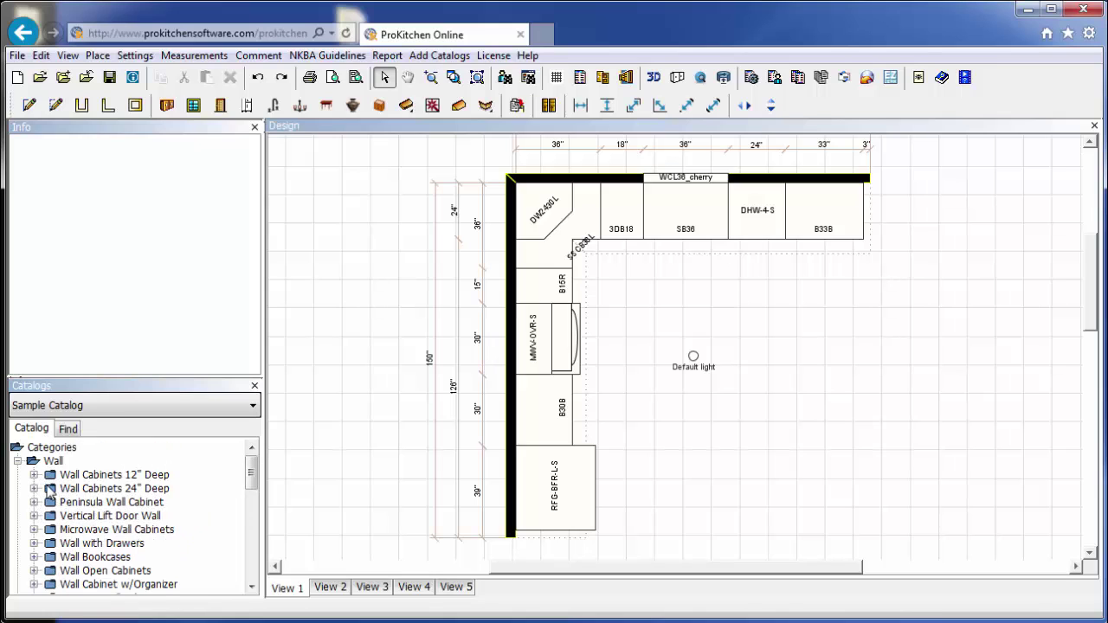
{"action": "left_click", "coordinate": [35, 475]}
{"action": "scroll", "coordinate": [45, 518], "scroll_direction": "down", "scroll_amount": 1}
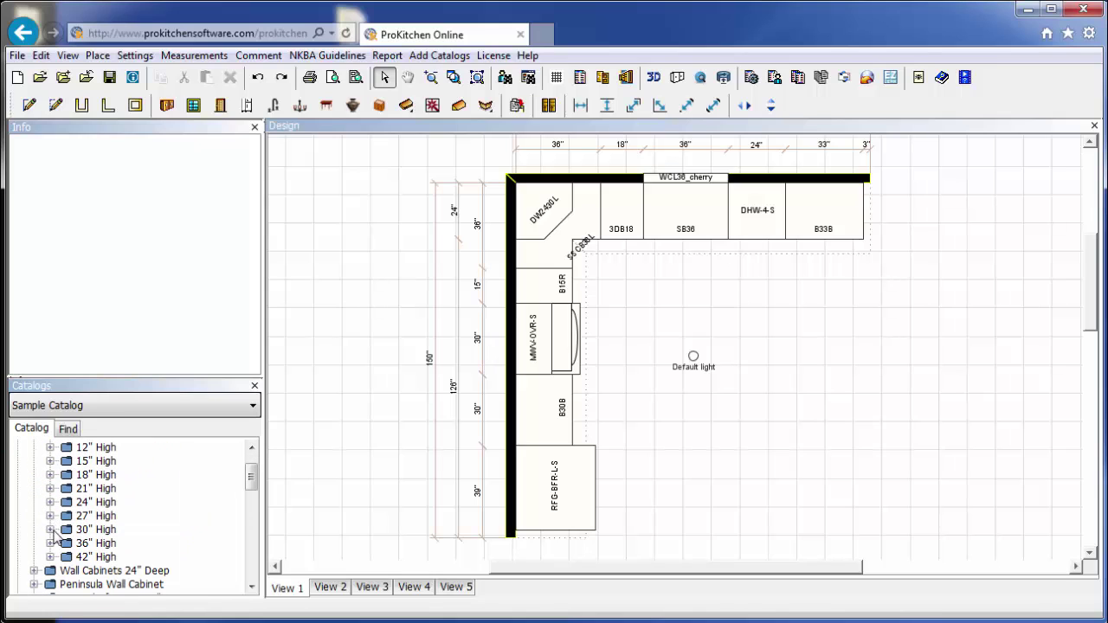
{"action": "left_click", "coordinate": [50, 529]}
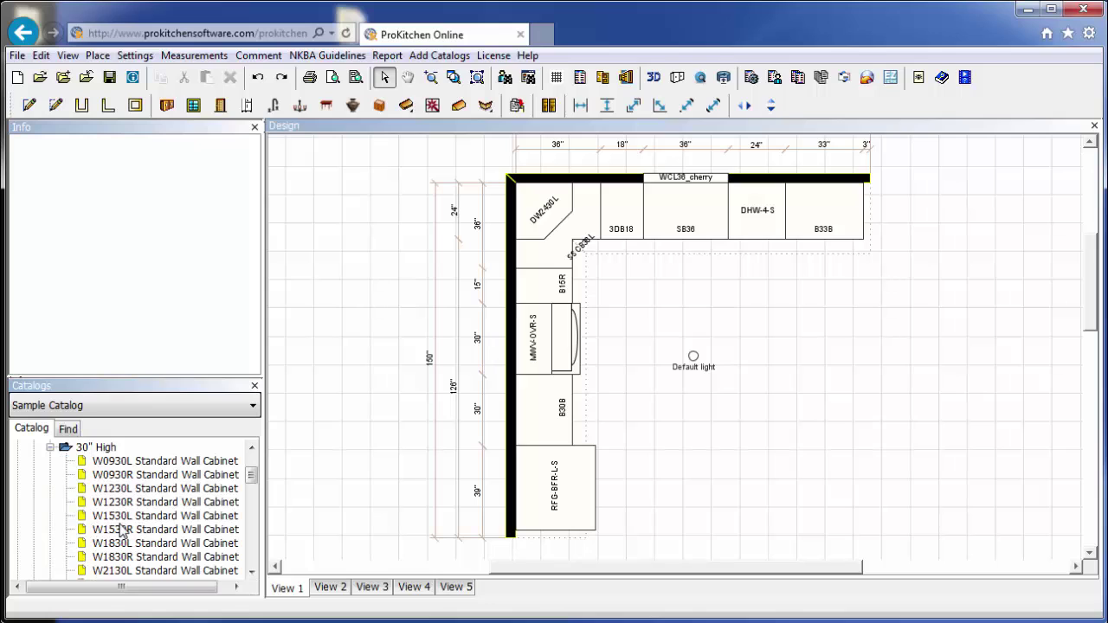
{"action": "scroll", "coordinate": [121, 529], "scroll_direction": "down", "scroll_amount": 3}
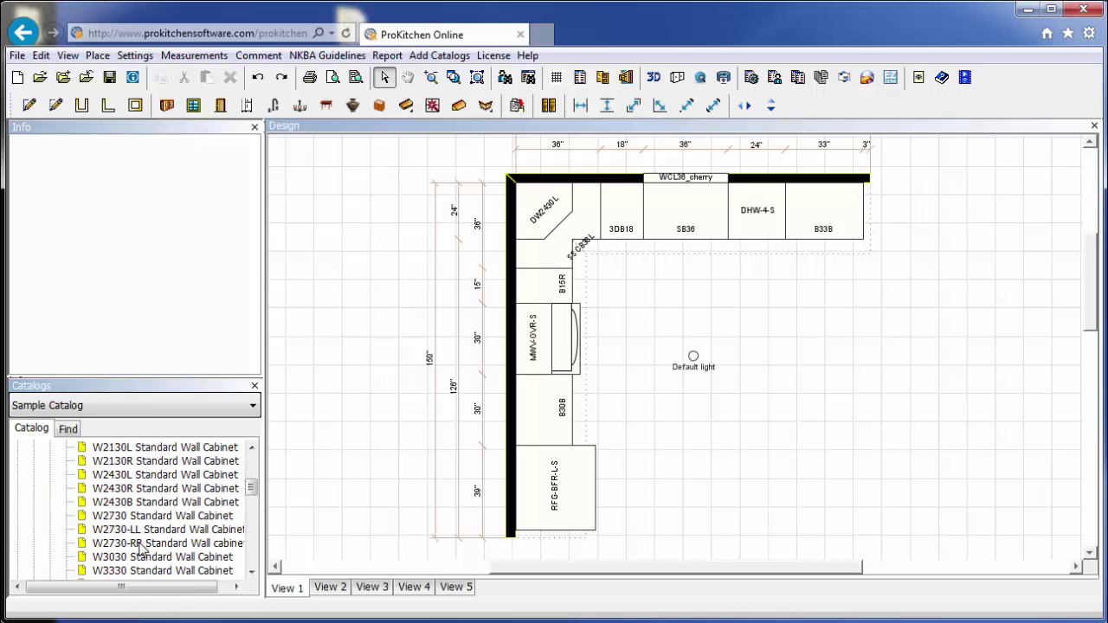
{"action": "left_click_drag", "start_coordinate": [112, 519], "coordinate": [530, 270]}
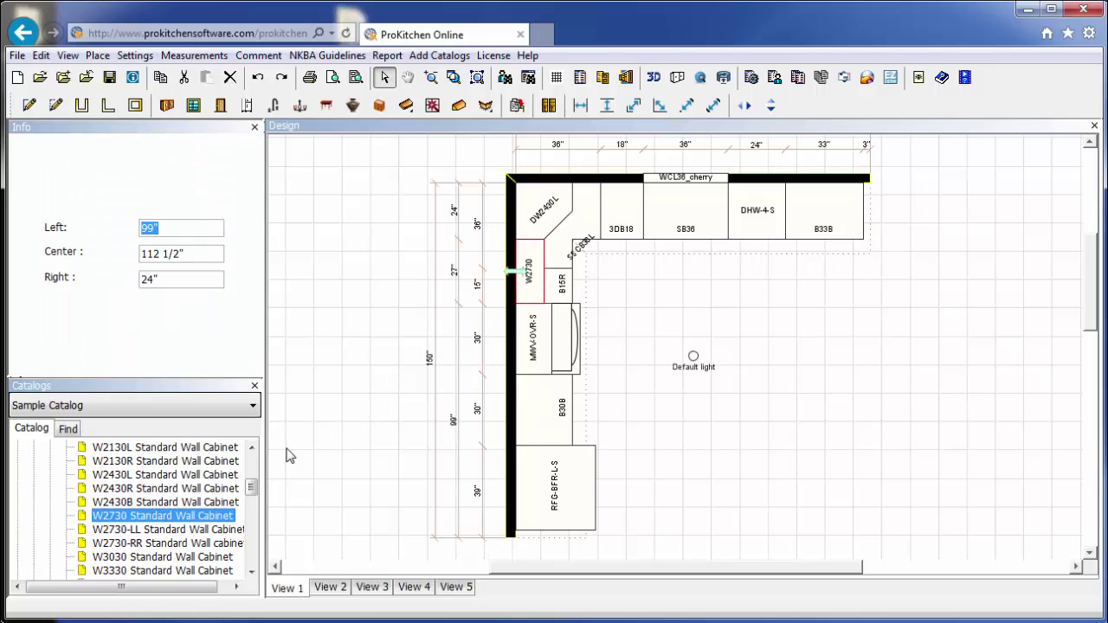
{"action": "left_click_drag", "start_coordinate": [147, 517], "coordinate": [555, 216]}
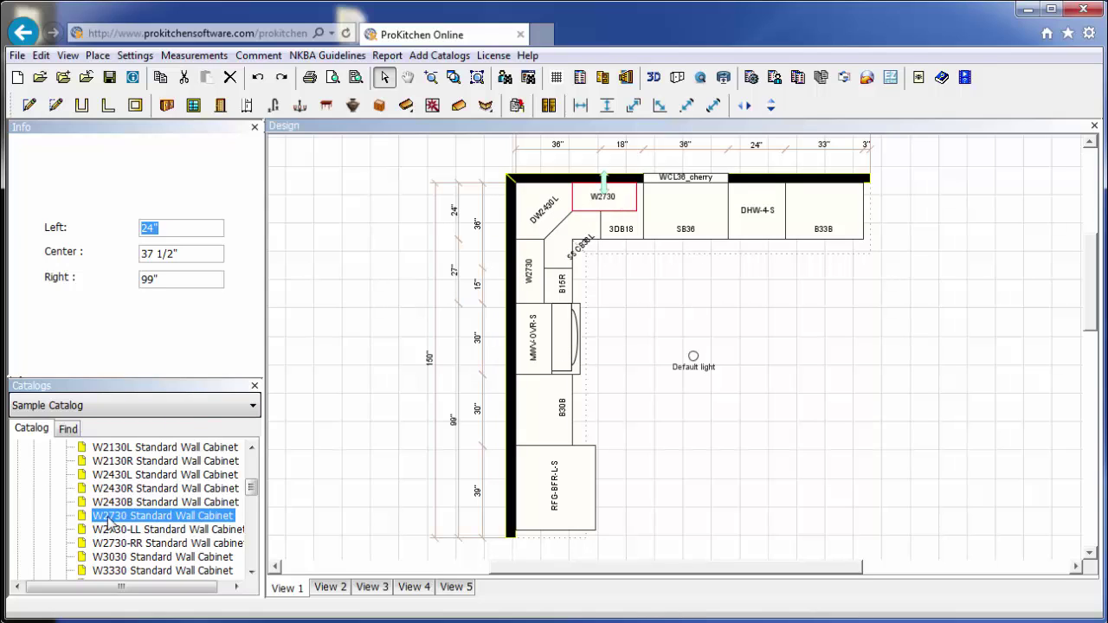
Add a W2730 over B33B set 3" from the right end, and another above DHW-4-S.
{"action": "left_click", "coordinate": [758, 239]}
{"action": "left_click_drag", "start_coordinate": [775, 234], "coordinate": [801, 232]}
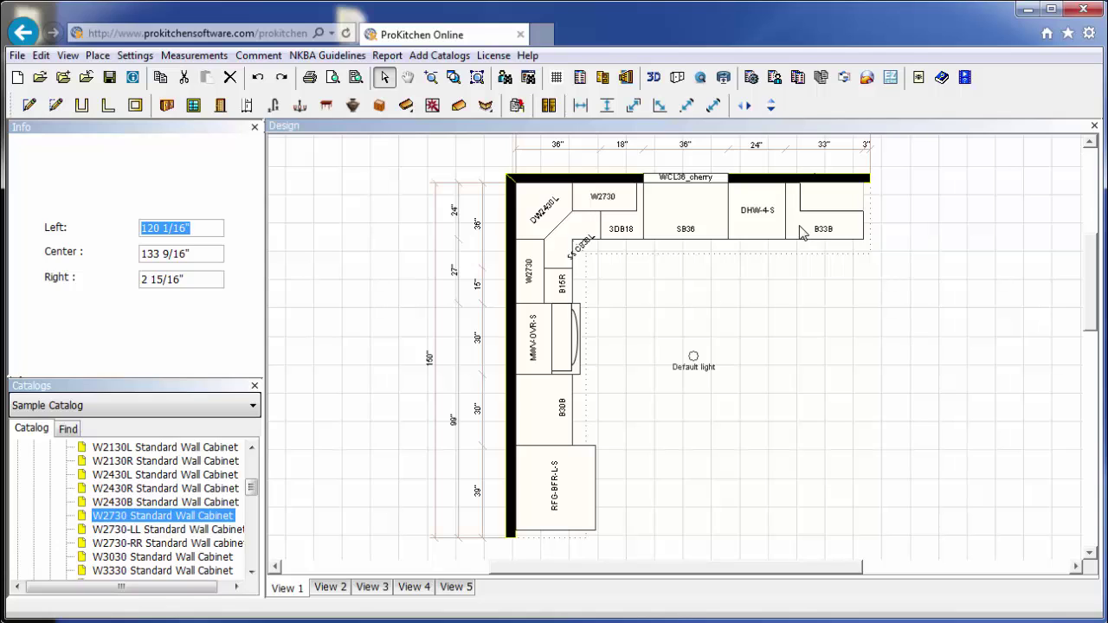
{"action": "key", "text": "Tab"}
{"action": "key", "text": "Tab"}
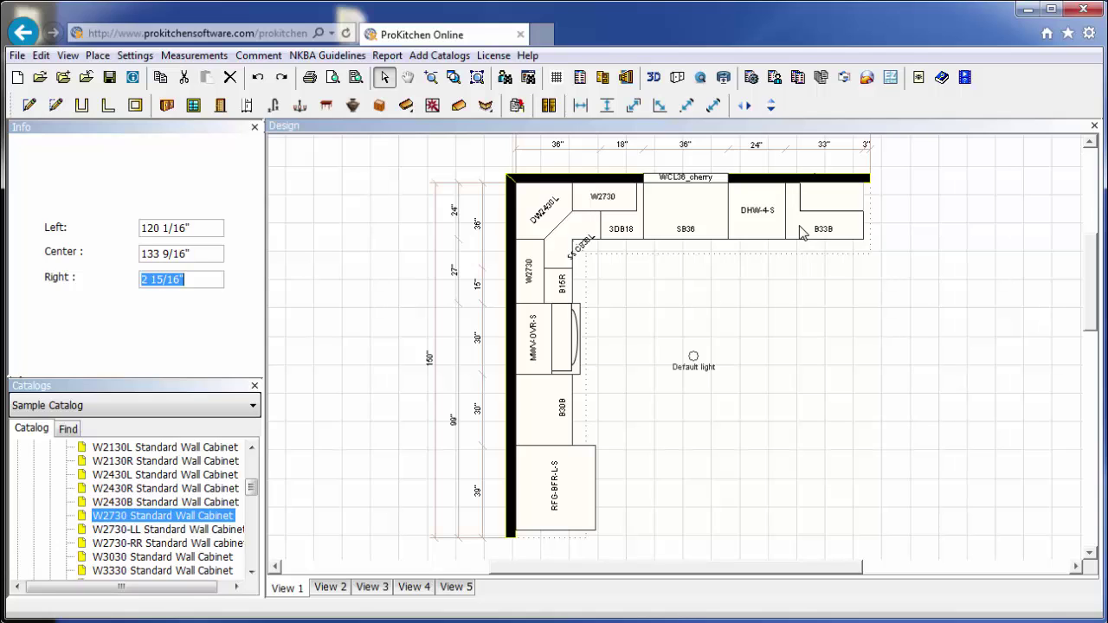
{"action": "type", "text": "3"}
{"action": "key", "text": "Return"}
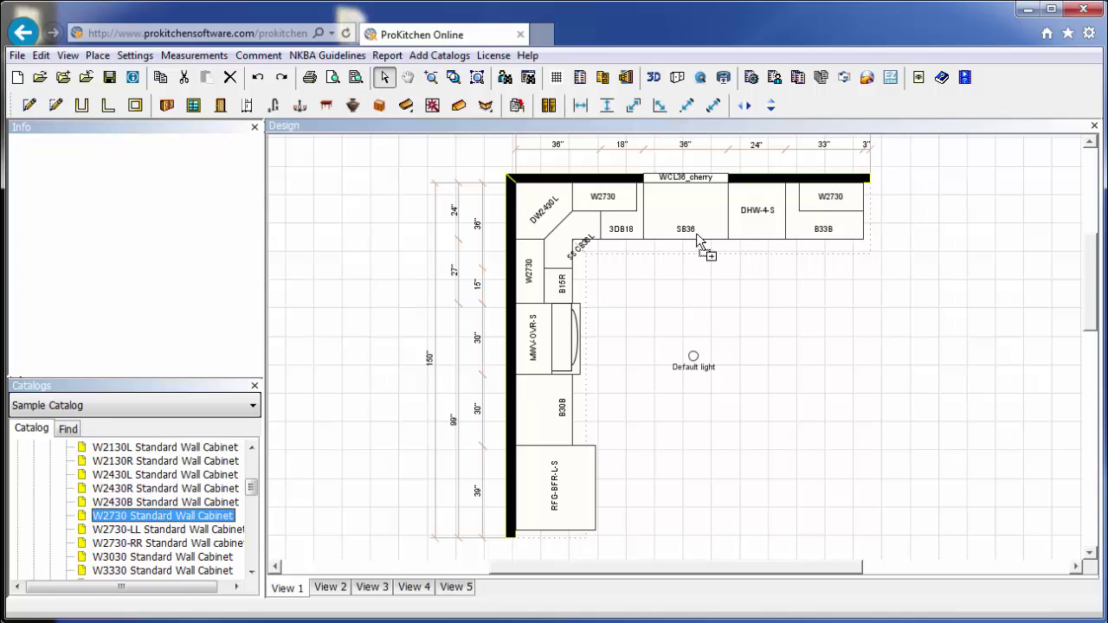
{"action": "left_click", "coordinate": [765, 213]}
{"action": "key", "text": "Return"}
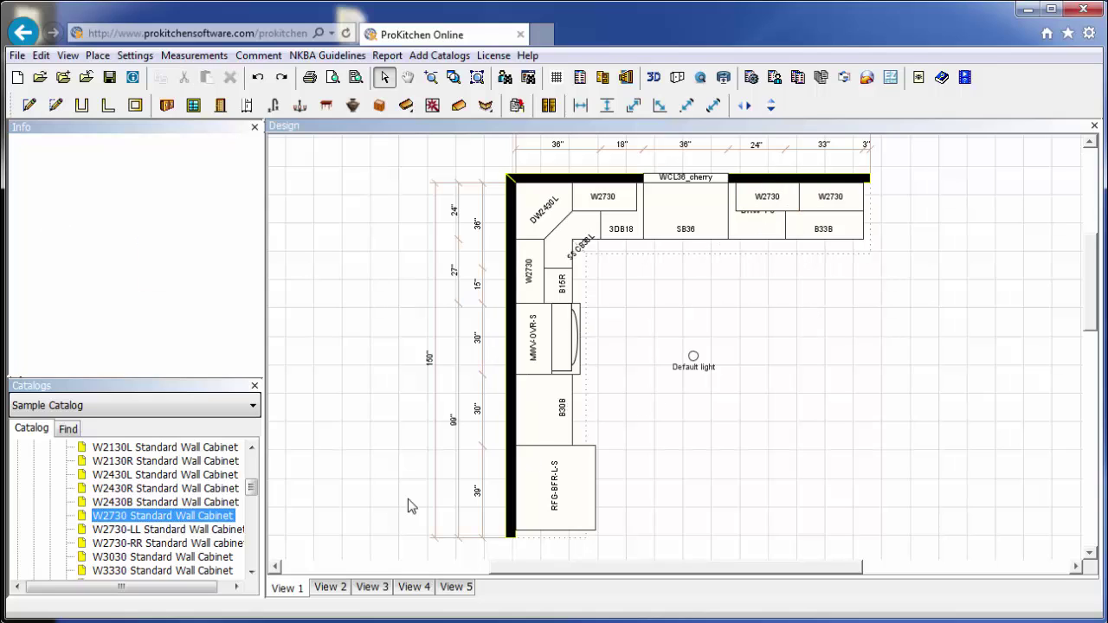
Place a W3030 wall cabinet on the left wall above B30B.
{"action": "left_click", "coordinate": [124, 560]}
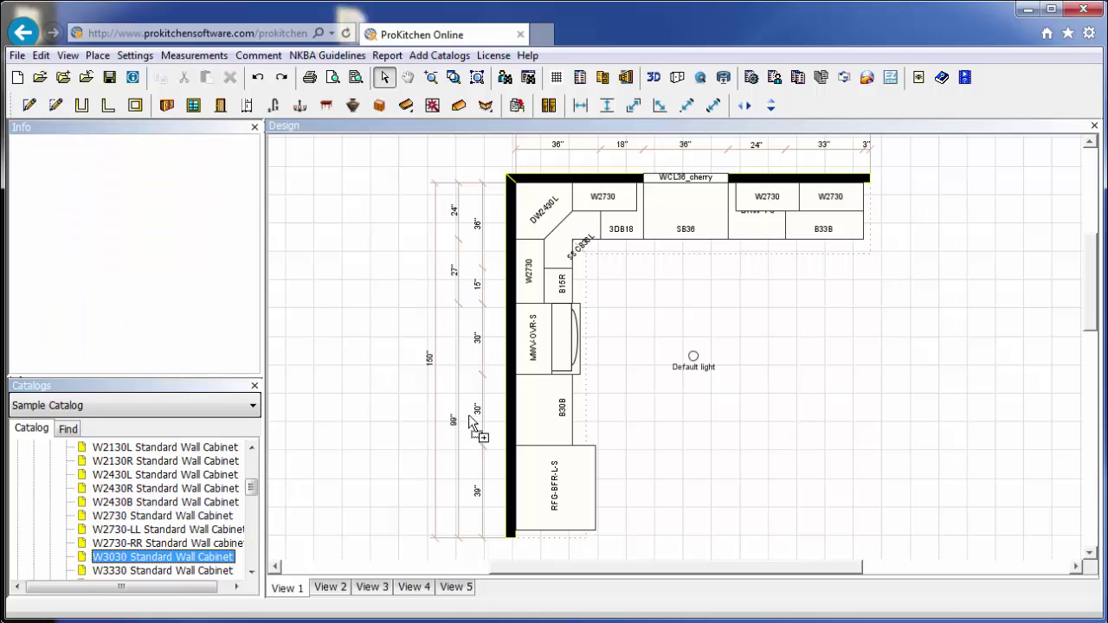
{"action": "left_click", "coordinate": [549, 427]}
{"action": "key", "text": "Return"}
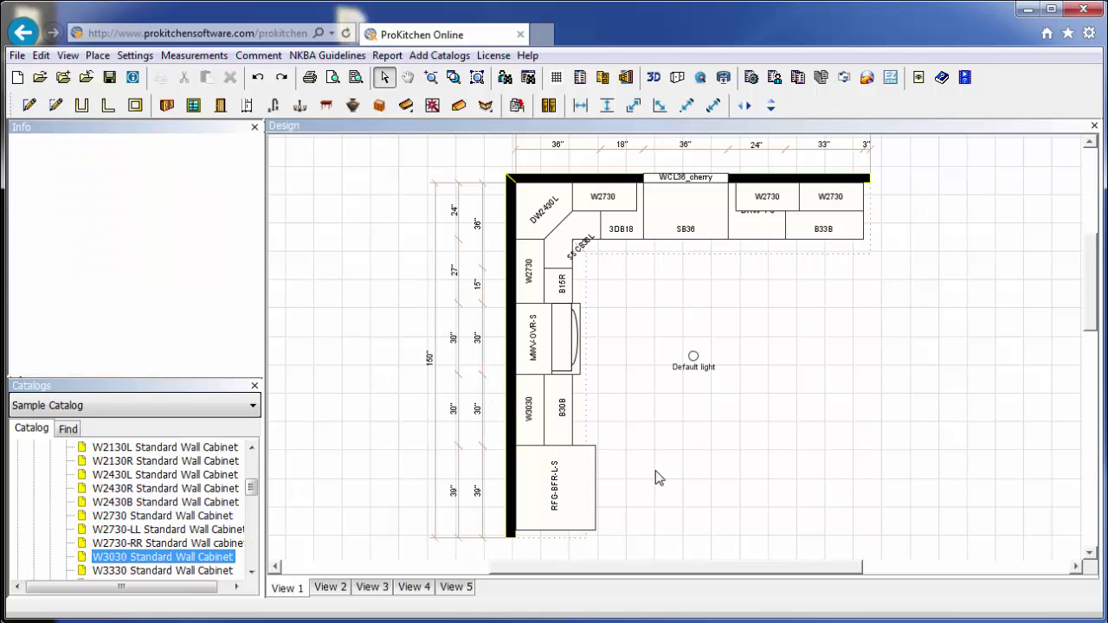
{"action": "left_click_drag", "start_coordinate": [250, 492], "coordinate": [250, 470]}
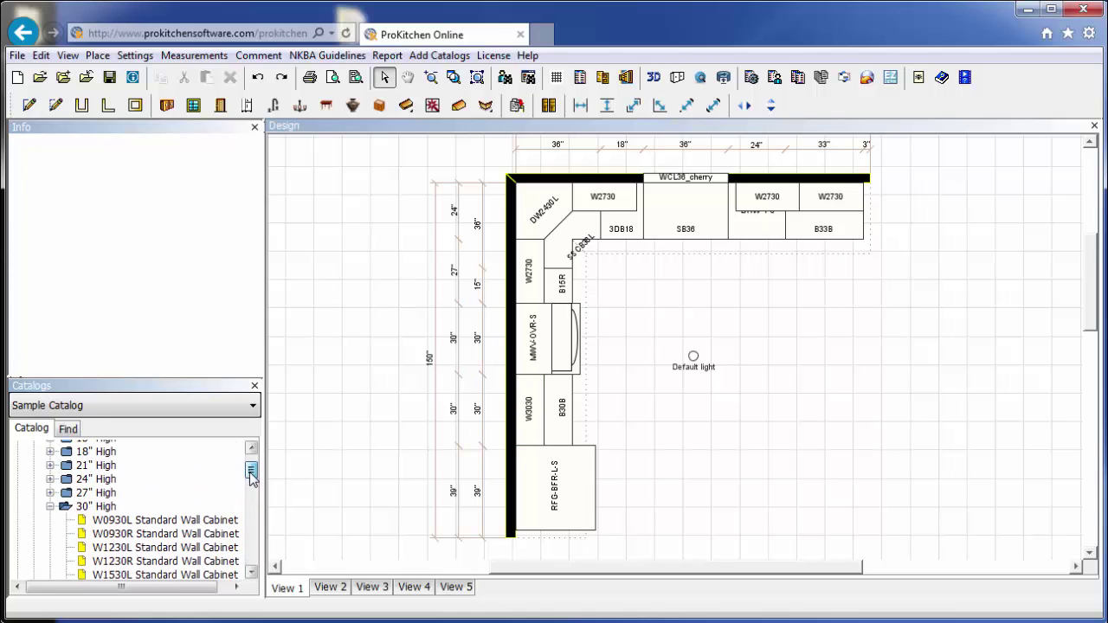
Place a W3015 15"-high wall cabinet on the left wall above the range microwave.
{"action": "left_click", "coordinate": [50, 506]}
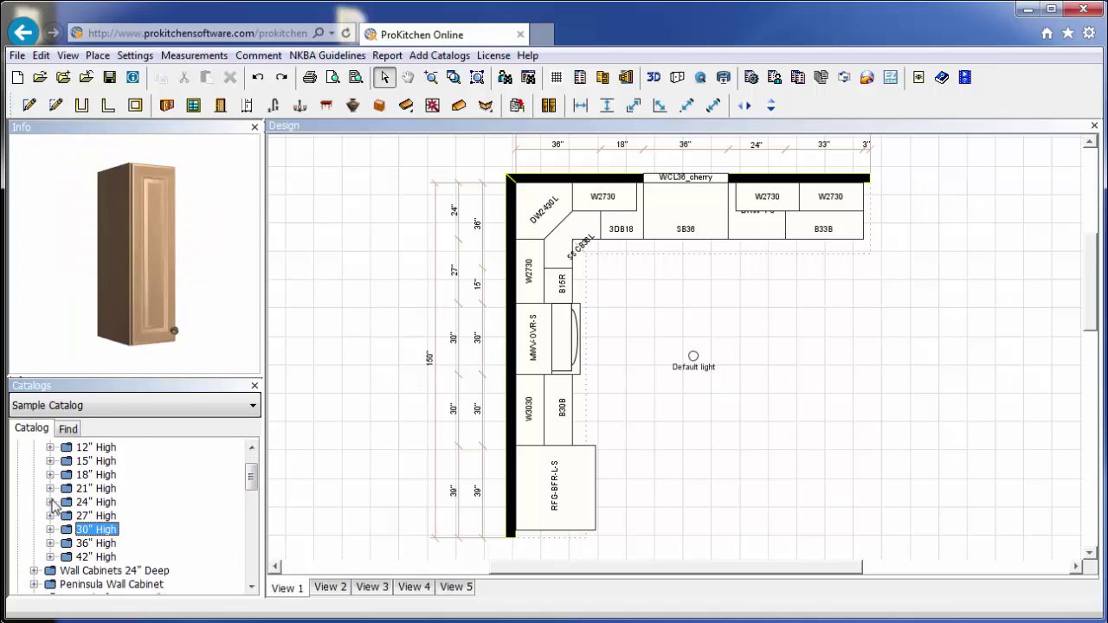
{"action": "left_click", "coordinate": [49, 460]}
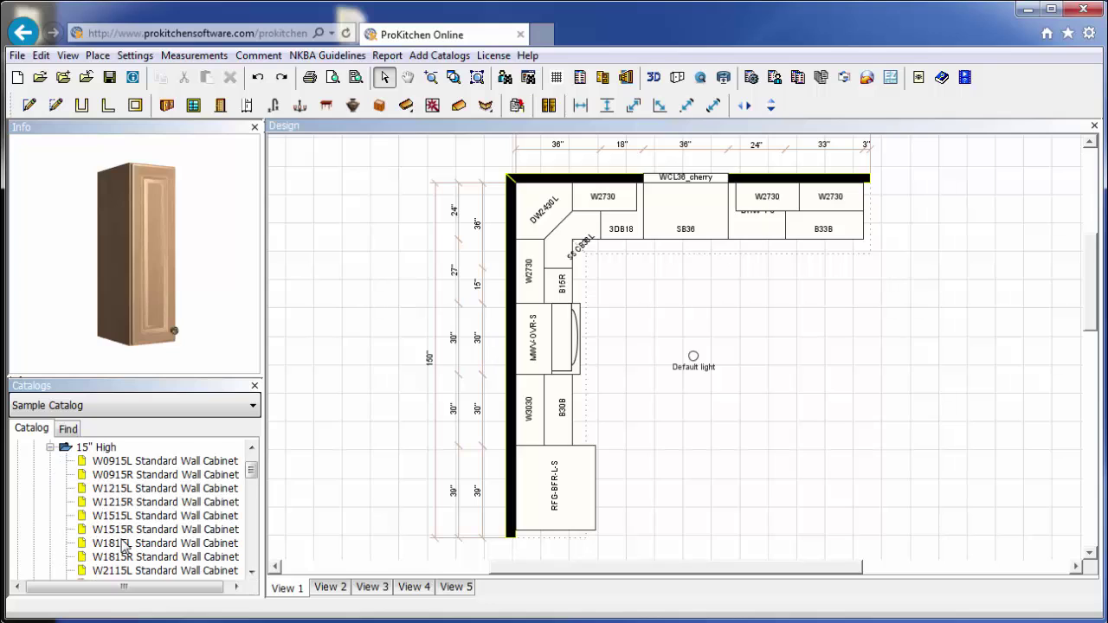
{"action": "scroll", "coordinate": [124, 545], "scroll_direction": "down", "scroll_amount": 3}
{"action": "left_click", "coordinate": [160, 528]}
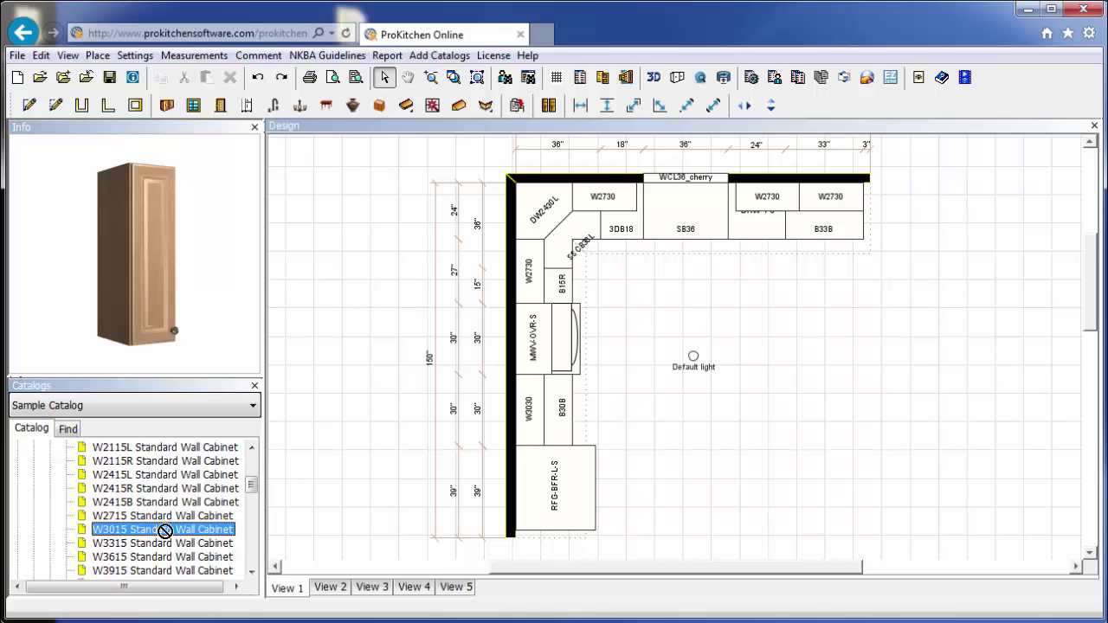
{"action": "left_click", "coordinate": [532, 355]}
{"action": "left_click", "coordinate": [535, 355]}
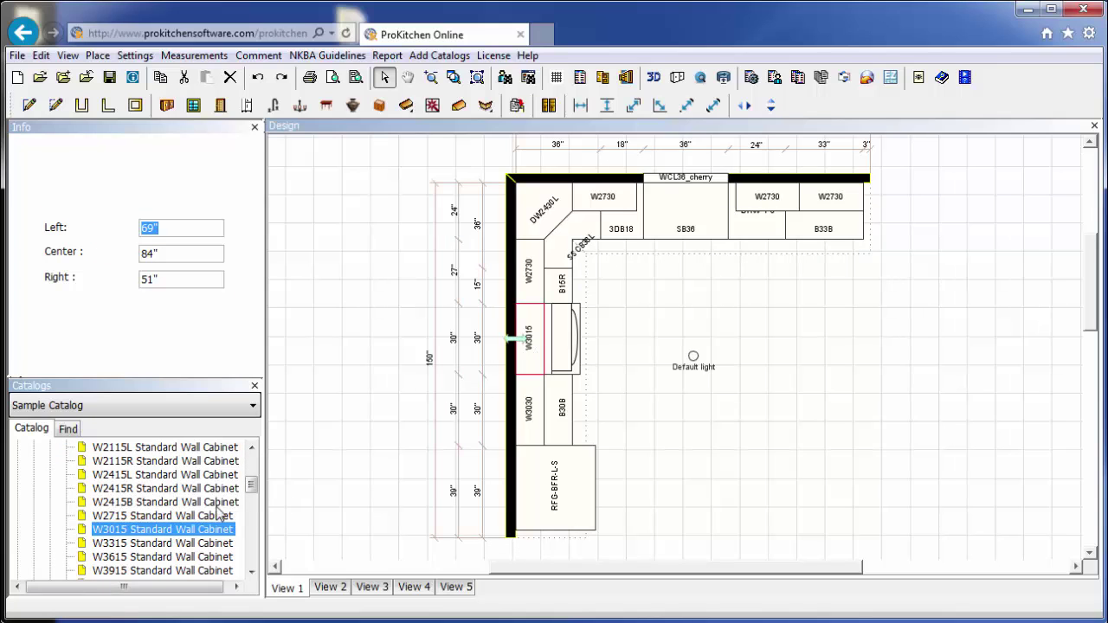
{"action": "scroll", "coordinate": [186, 517], "scroll_direction": "up", "scroll_amount": 4}
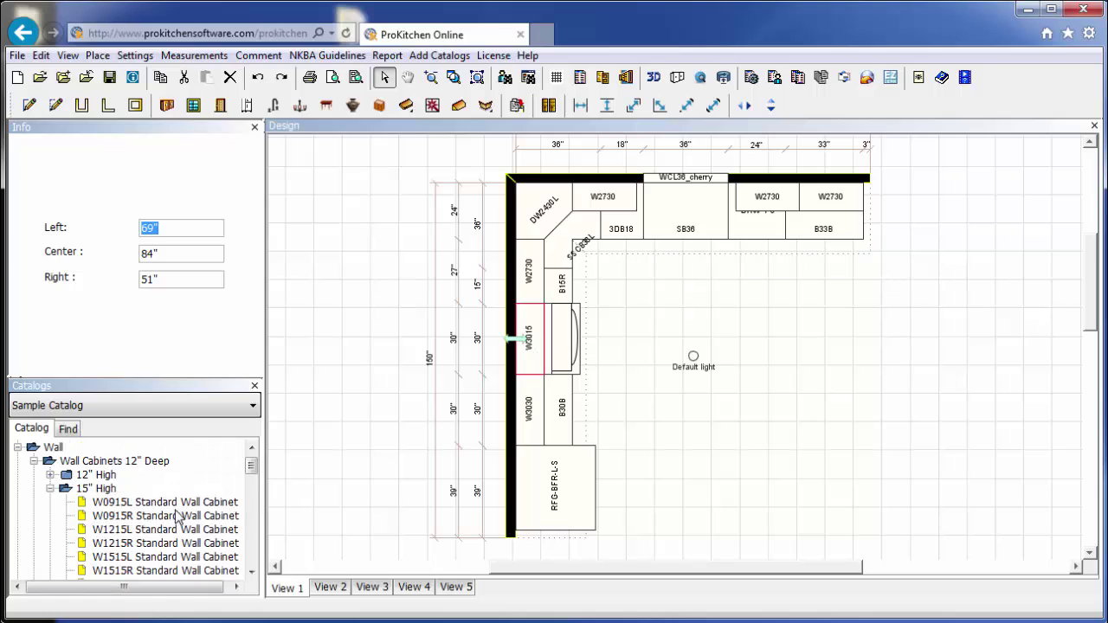
Place a W3612 12"-high wall cabinet above the refrigerator.
{"action": "left_click", "coordinate": [50, 488]}
{"action": "left_click", "coordinate": [50, 475]}
{"action": "scroll", "coordinate": [75, 515], "scroll_direction": "down", "scroll_amount": 3}
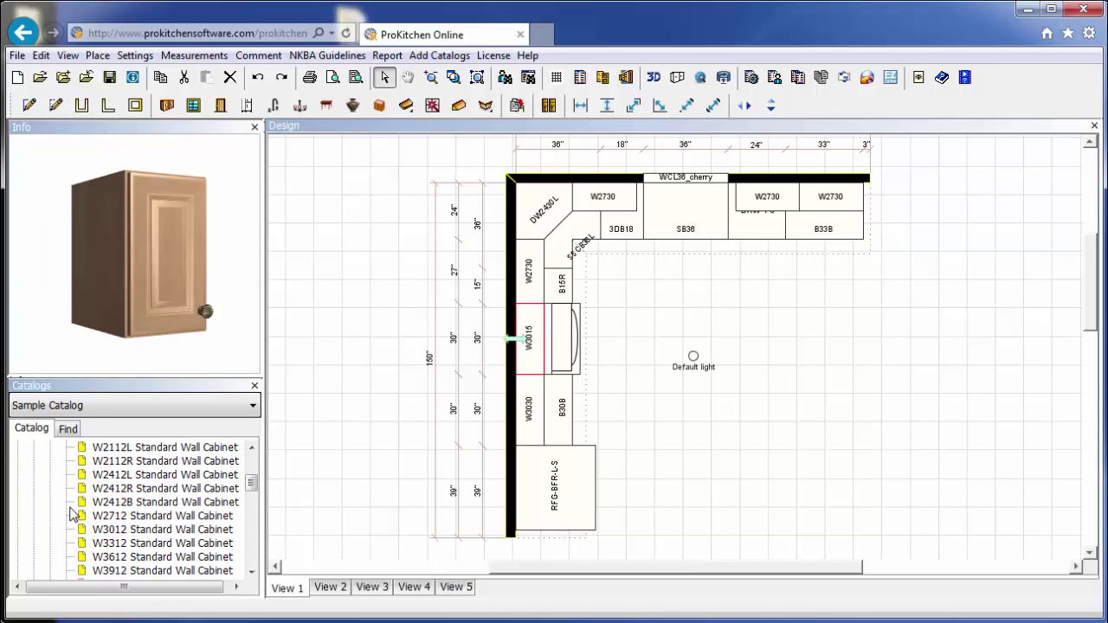
{"action": "left_click", "coordinate": [117, 558]}
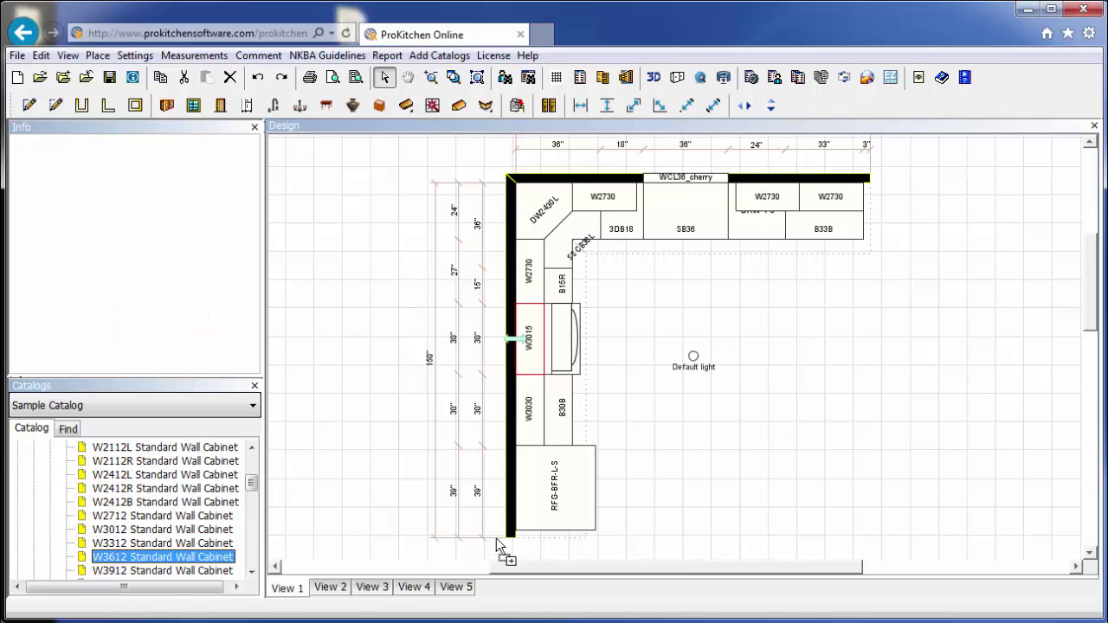
{"action": "left_click", "coordinate": [530, 489]}
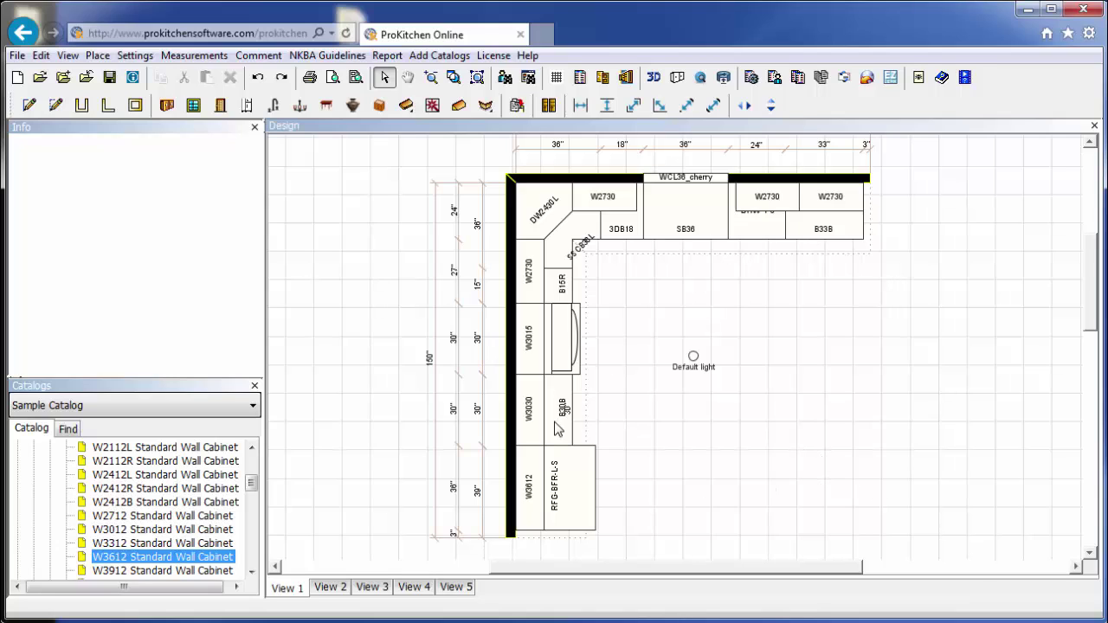
Open the elevation view of the left wall.
{"action": "left_click", "coordinate": [511, 419]}
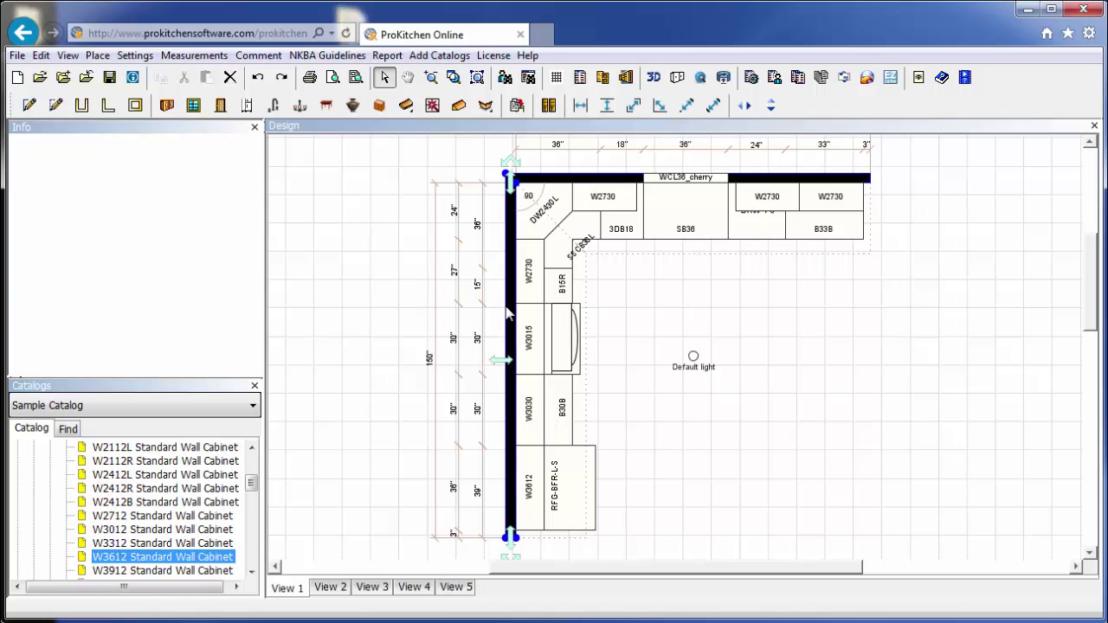
{"action": "left_click", "coordinate": [625, 77]}
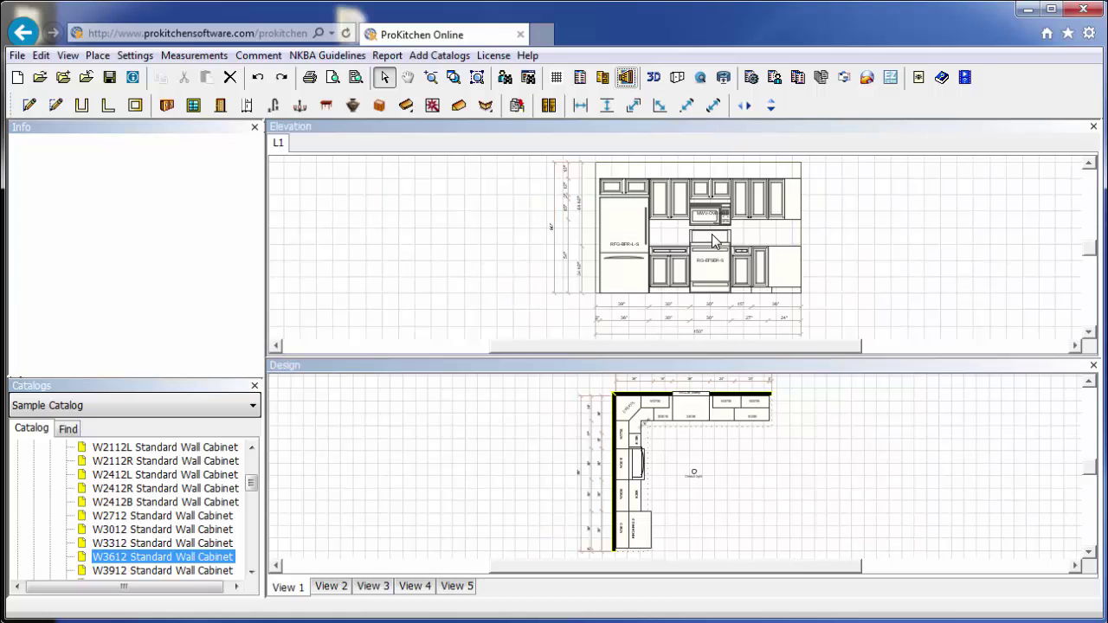
{"action": "scroll", "coordinate": [684, 247], "scroll_direction": "up", "scroll_amount": 3}
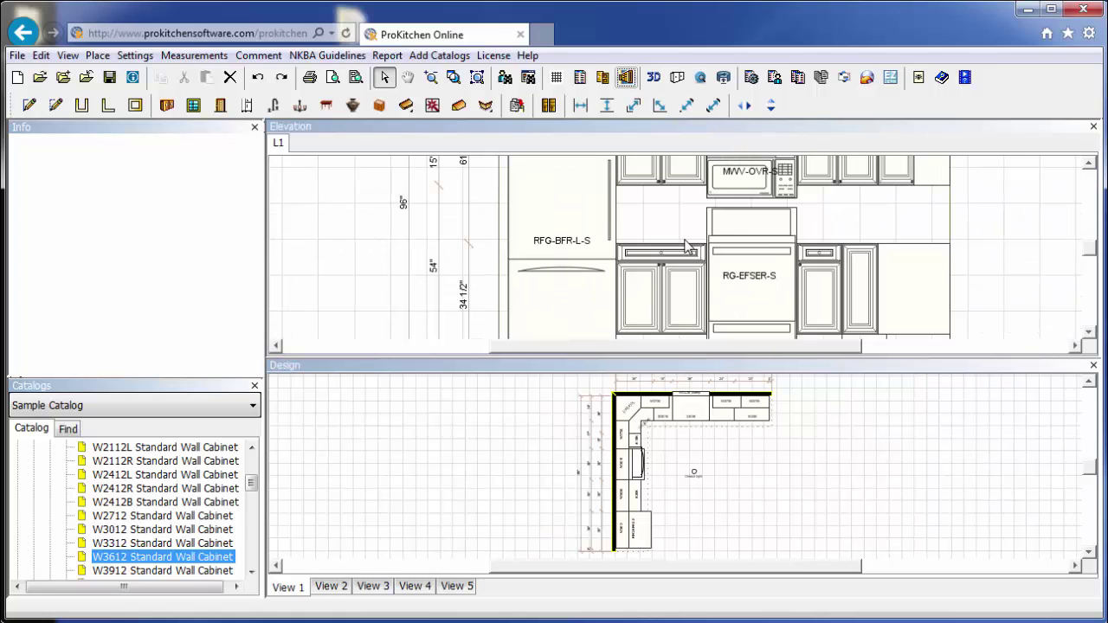
{"action": "scroll", "coordinate": [684, 247], "scroll_direction": "down", "scroll_amount": 1}
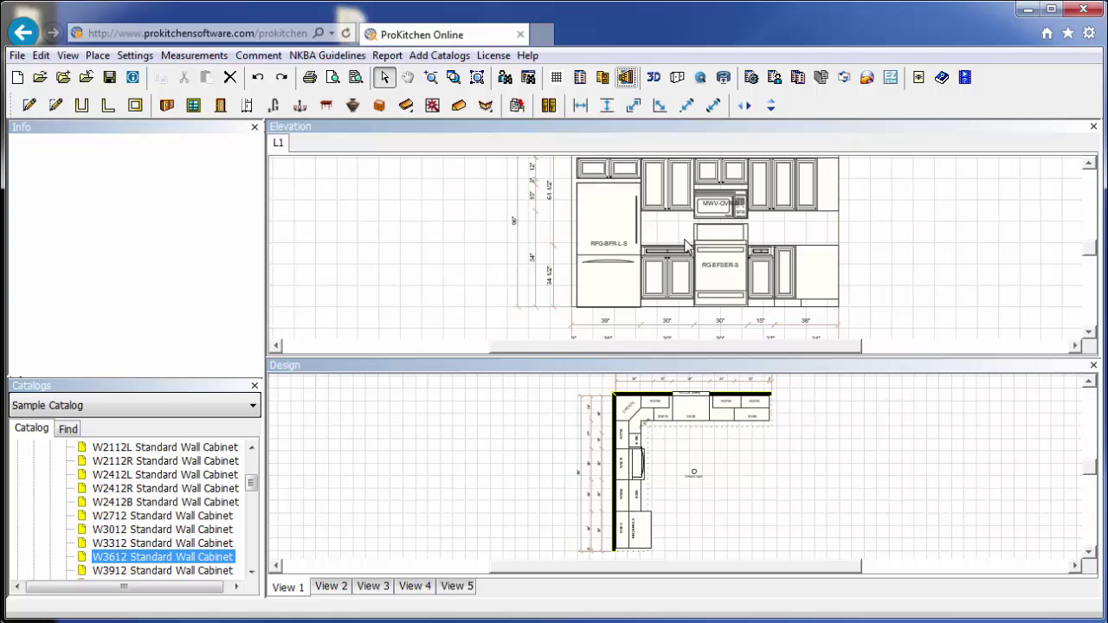
Move the MWV-OVR-S microwave above the range so its top sits at 27".
{"action": "left_click", "coordinate": [721, 210]}
{"action": "mouse_move", "coordinate": [717, 203]}
{"action": "left_mouse_down"}
{"action": "mouse_move", "coordinate": [719, 222]}
{"action": "mouse_move", "coordinate": [727, 216]}
{"action": "left_mouse_up"}
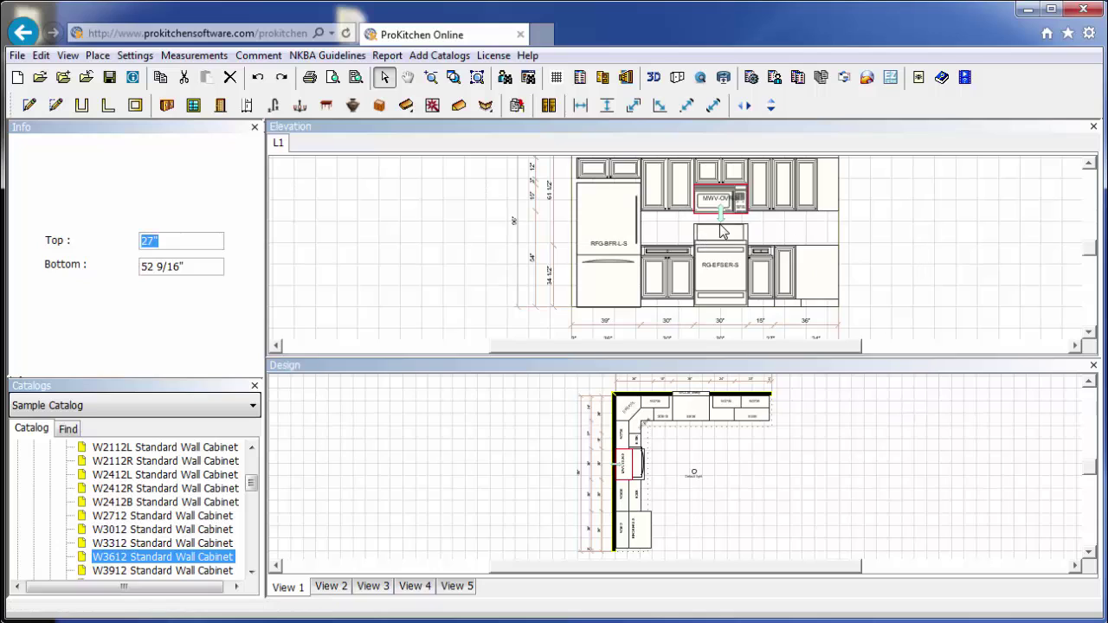
{"action": "left_click", "coordinate": [862, 482]}
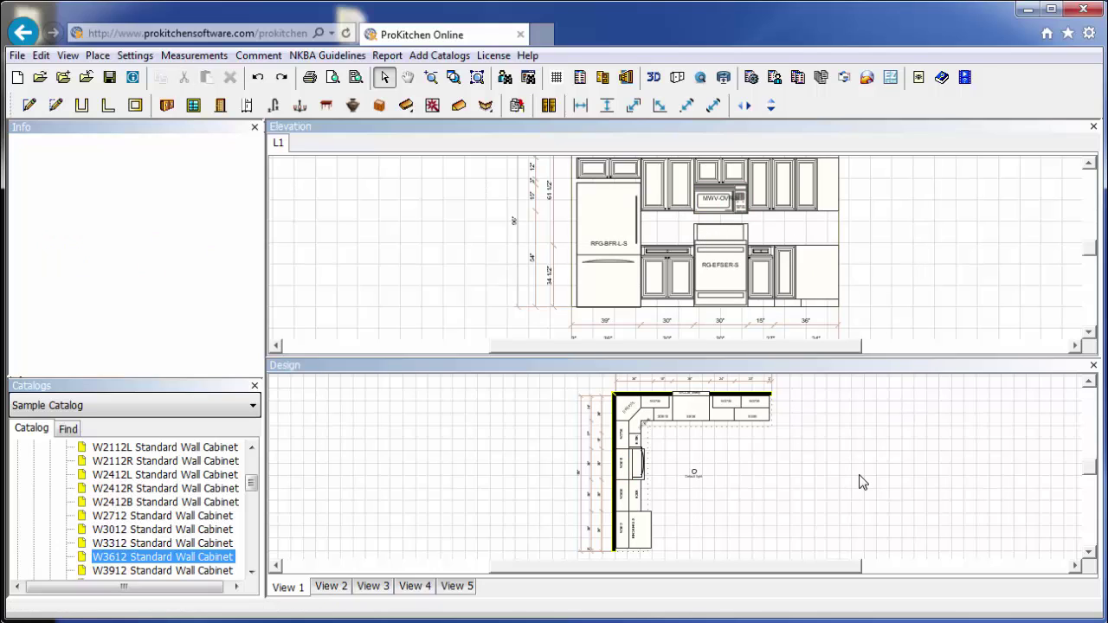
{"action": "left_click", "coordinate": [648, 399]}
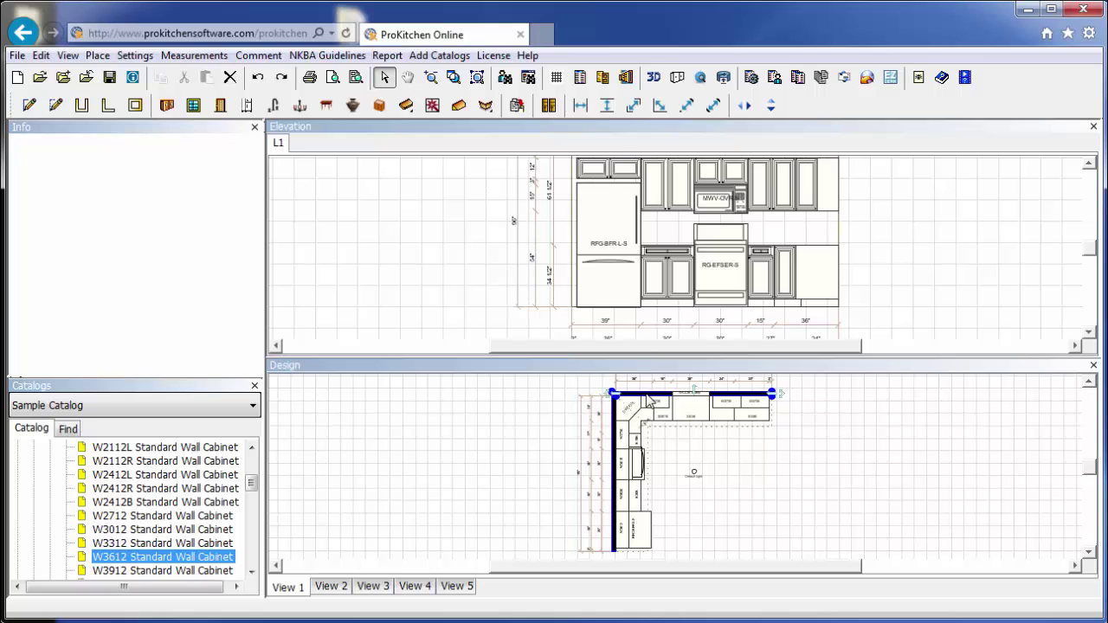
Open the top wall's elevation as L2 and compare it with the L1 elevation.
{"action": "left_click", "coordinate": [625, 78]}
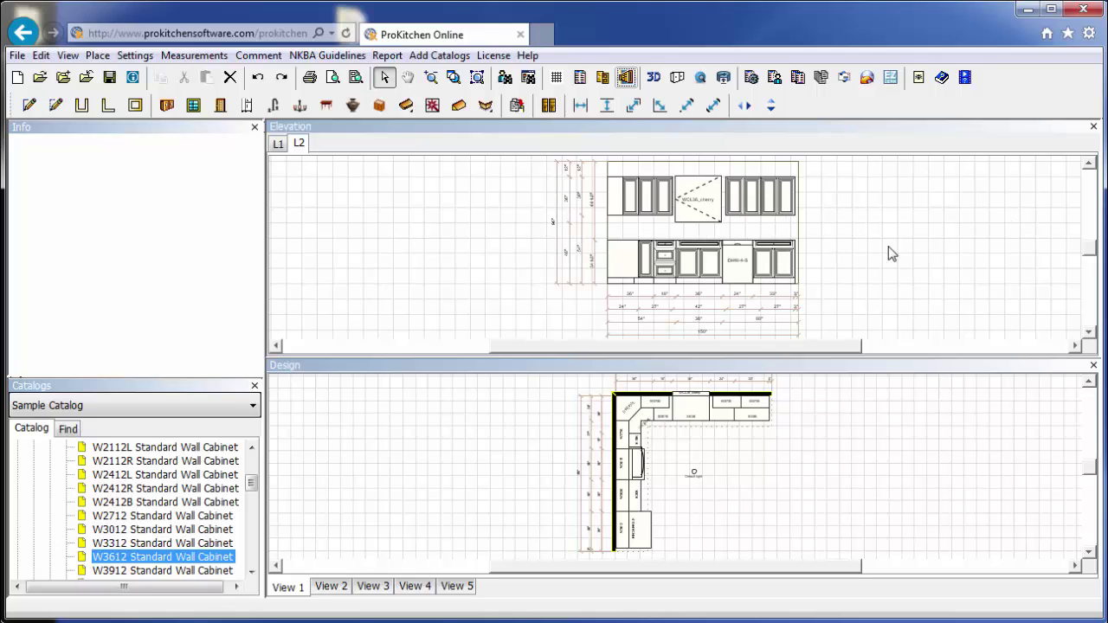
{"action": "left_click", "coordinate": [1093, 127]}
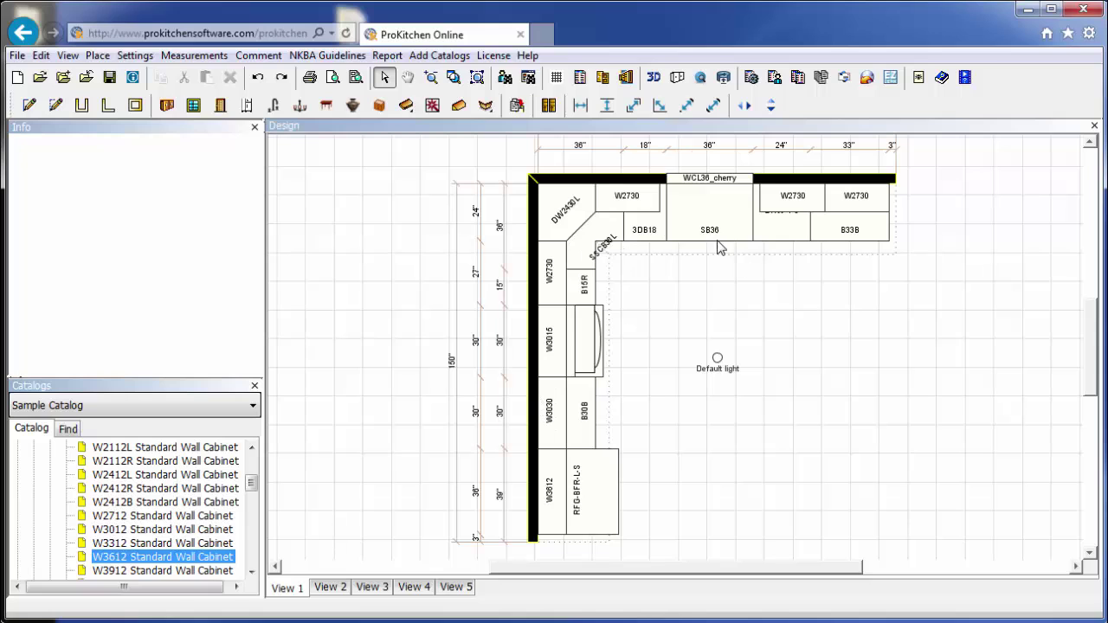
{"action": "left_click", "coordinate": [625, 78]}
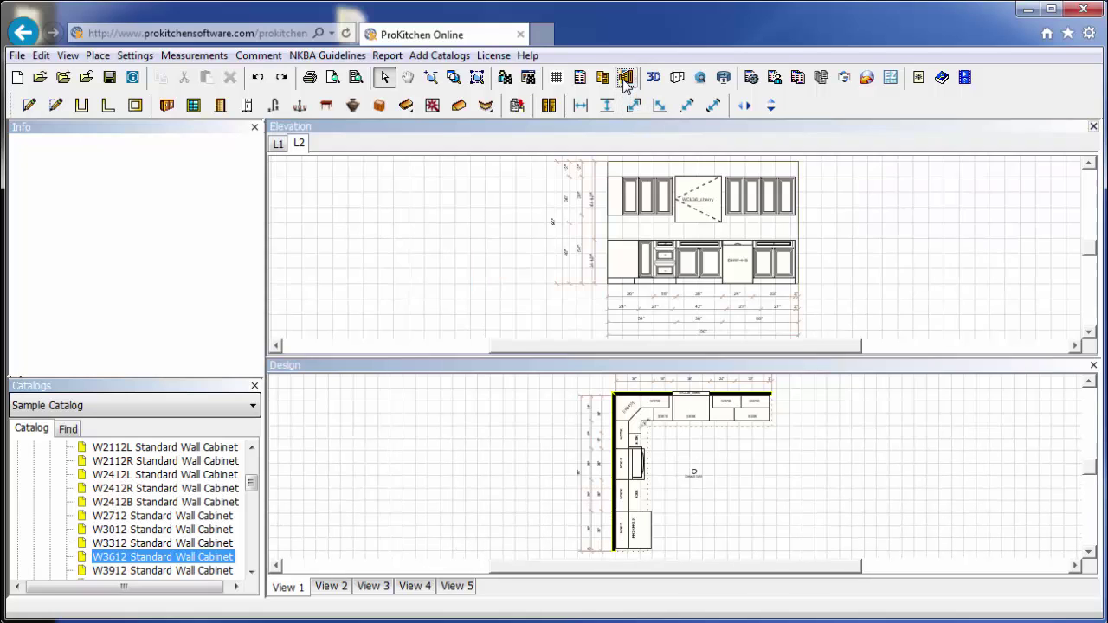
{"action": "left_click", "coordinate": [279, 143]}
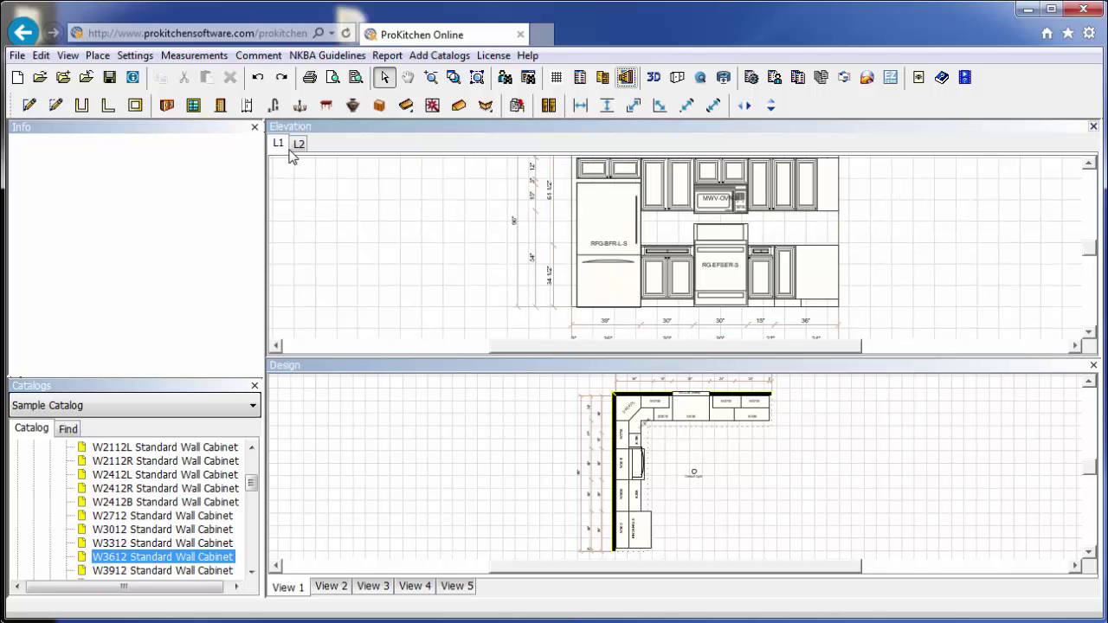
{"action": "left_click", "coordinate": [299, 144]}
{"action": "left_click", "coordinate": [277, 144]}
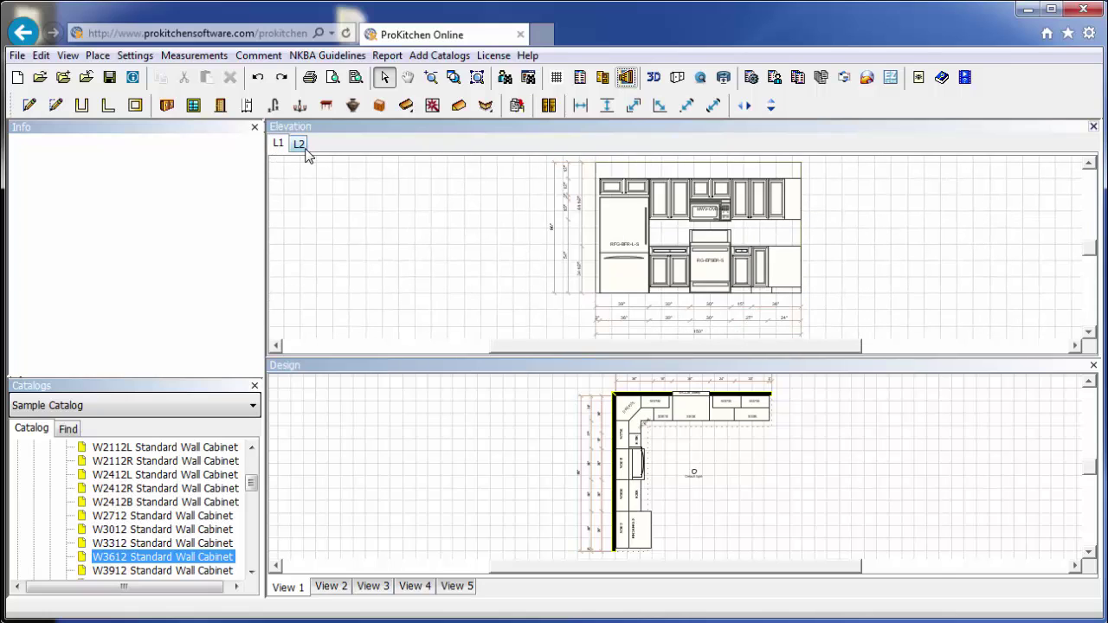
{"action": "left_click", "coordinate": [302, 148]}
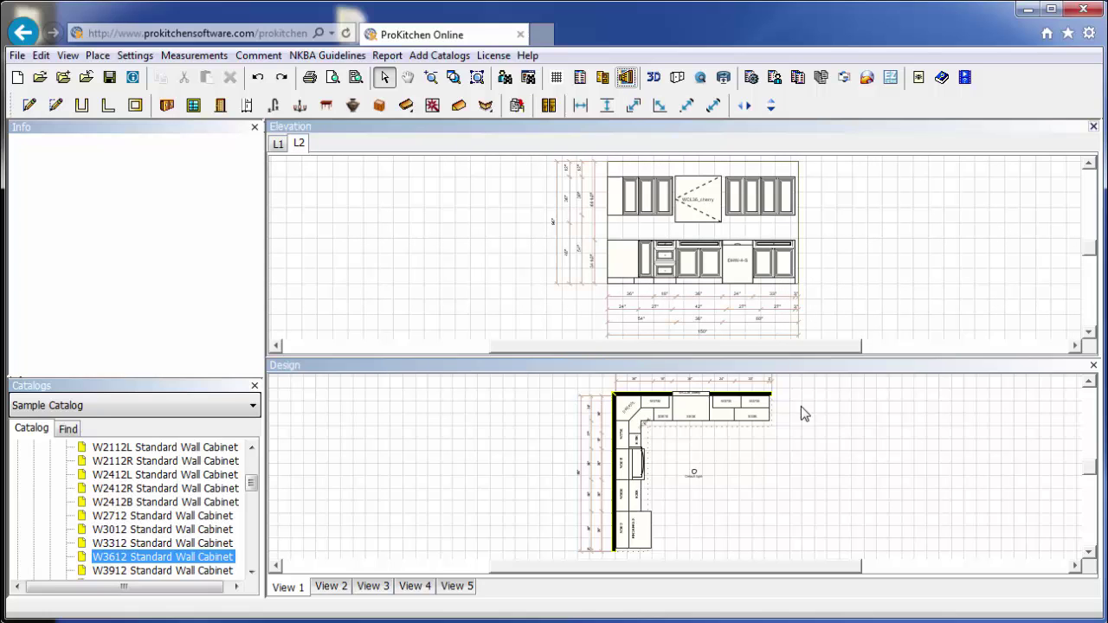
{"action": "left_click", "coordinate": [1093, 126]}
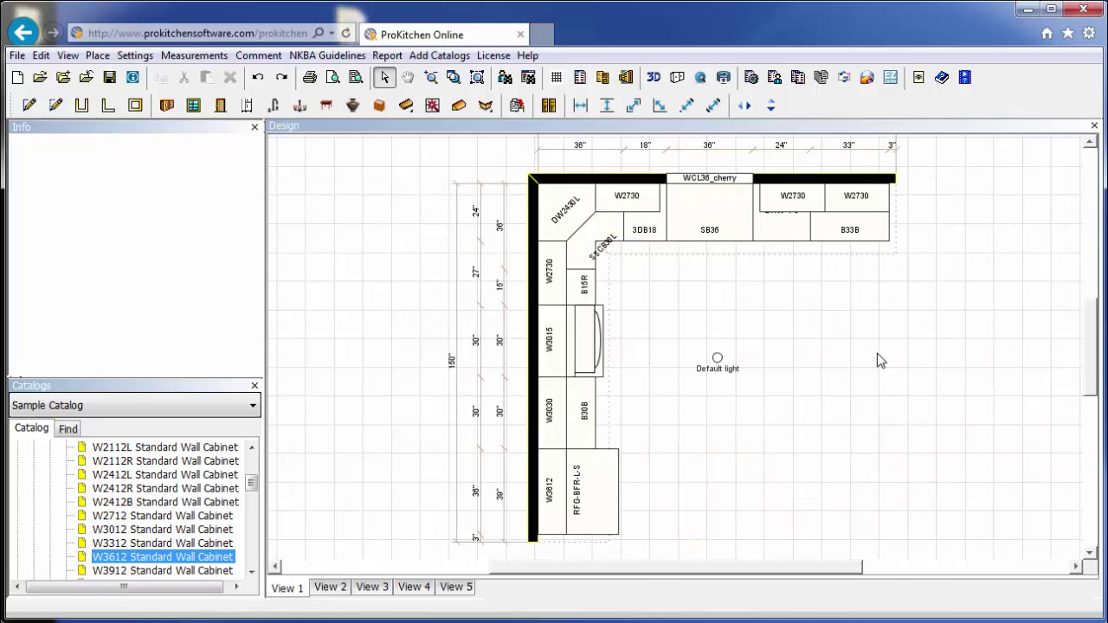
{"action": "right_click", "coordinate": [691, 221]}
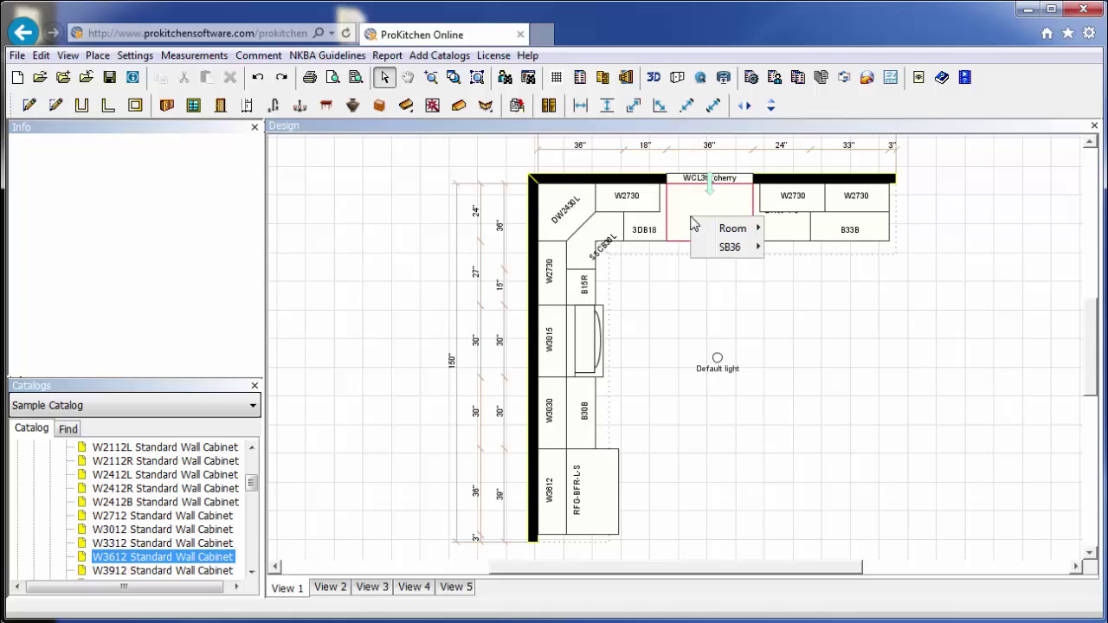
{"action": "mouse_move", "coordinate": [724, 249]}
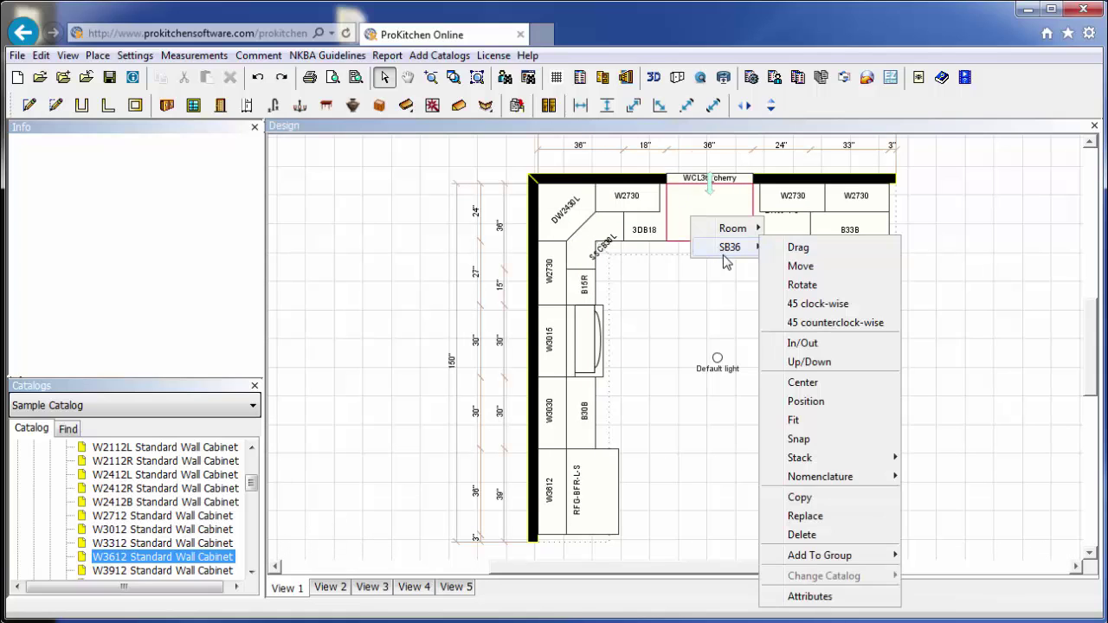
{"action": "left_click", "coordinate": [803, 597]}
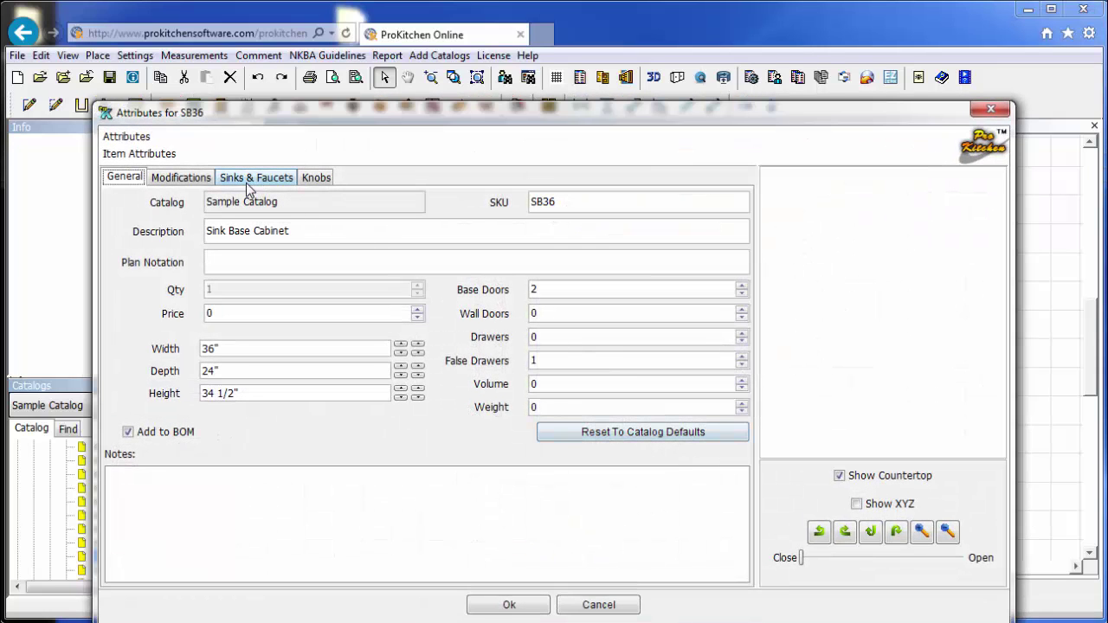
{"action": "left_click", "coordinate": [246, 182]}
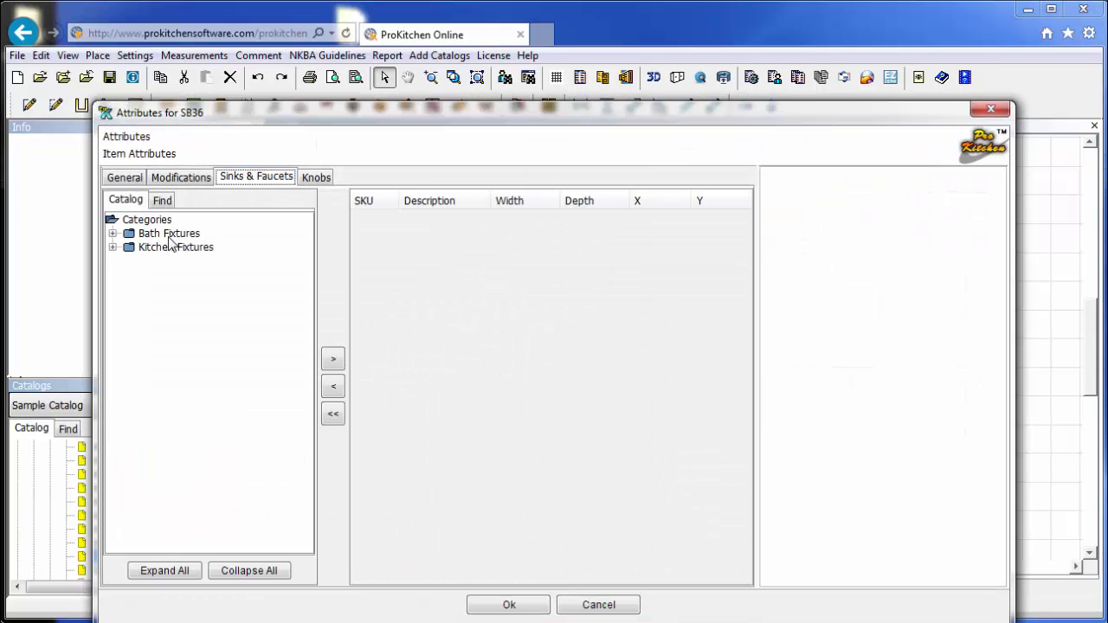
{"action": "left_click", "coordinate": [113, 248]}
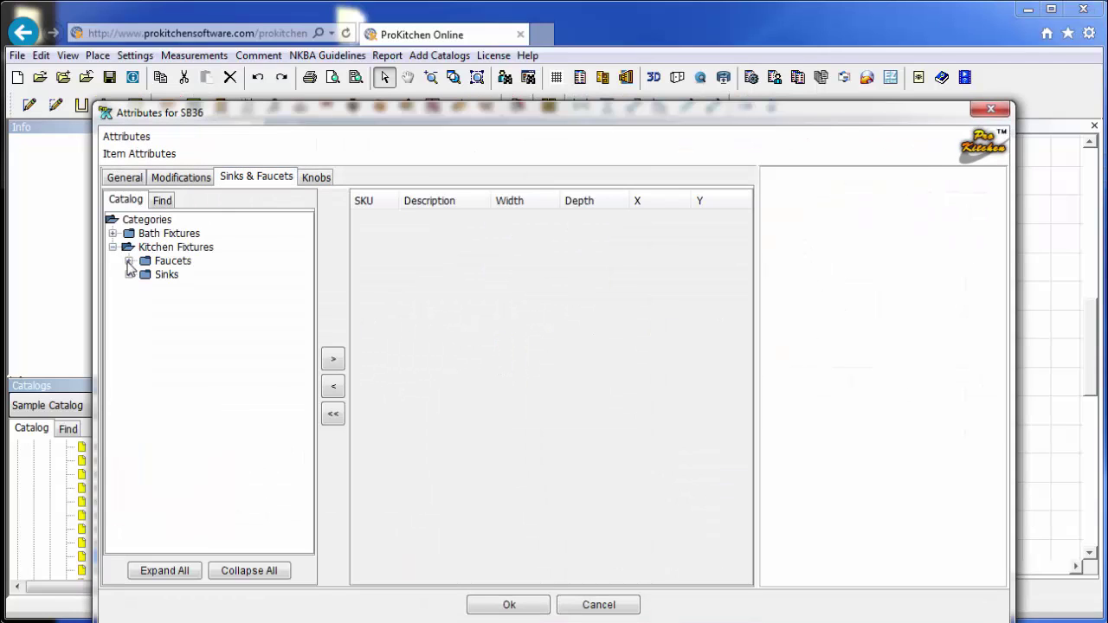
{"action": "left_click", "coordinate": [127, 261]}
{"action": "mouse_move", "coordinate": [200, 303]}
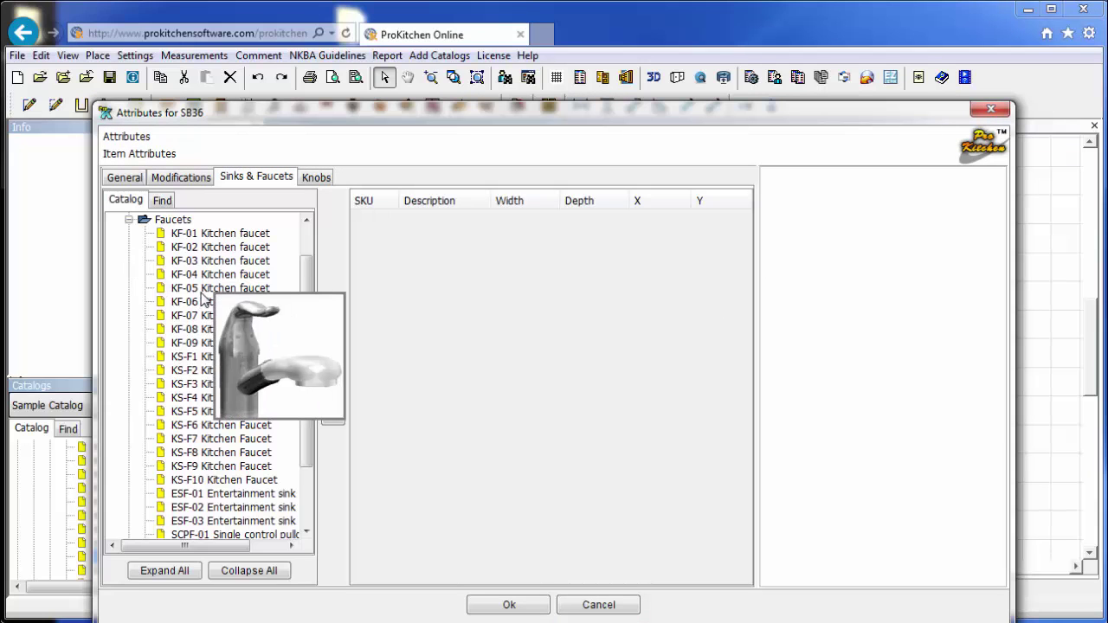
{"action": "double_click", "coordinate": [201, 289]}
{"action": "left_click", "coordinate": [329, 428]}
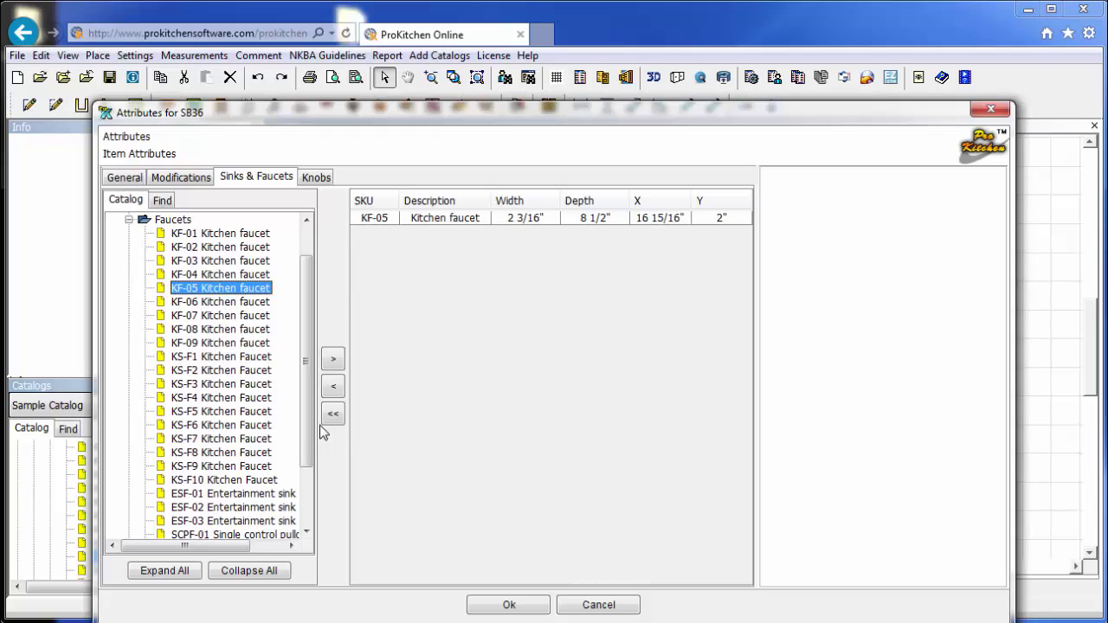
{"action": "left_click", "coordinate": [128, 221]}
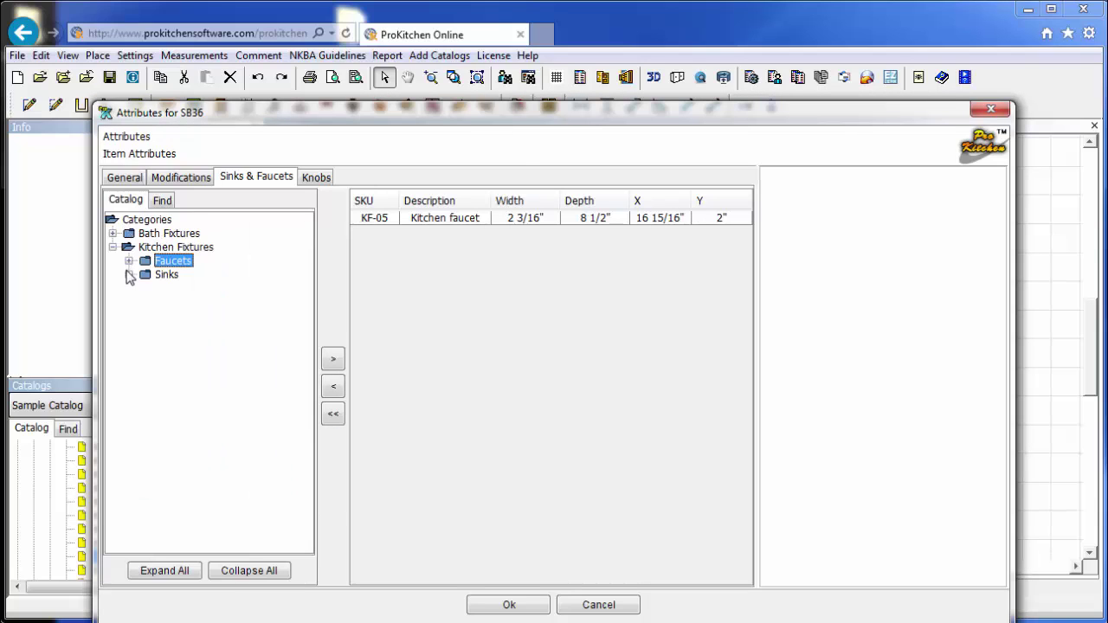
{"action": "left_click", "coordinate": [129, 274]}
{"action": "left_click", "coordinate": [144, 315]}
{"action": "mouse_move", "coordinate": [189, 344]}
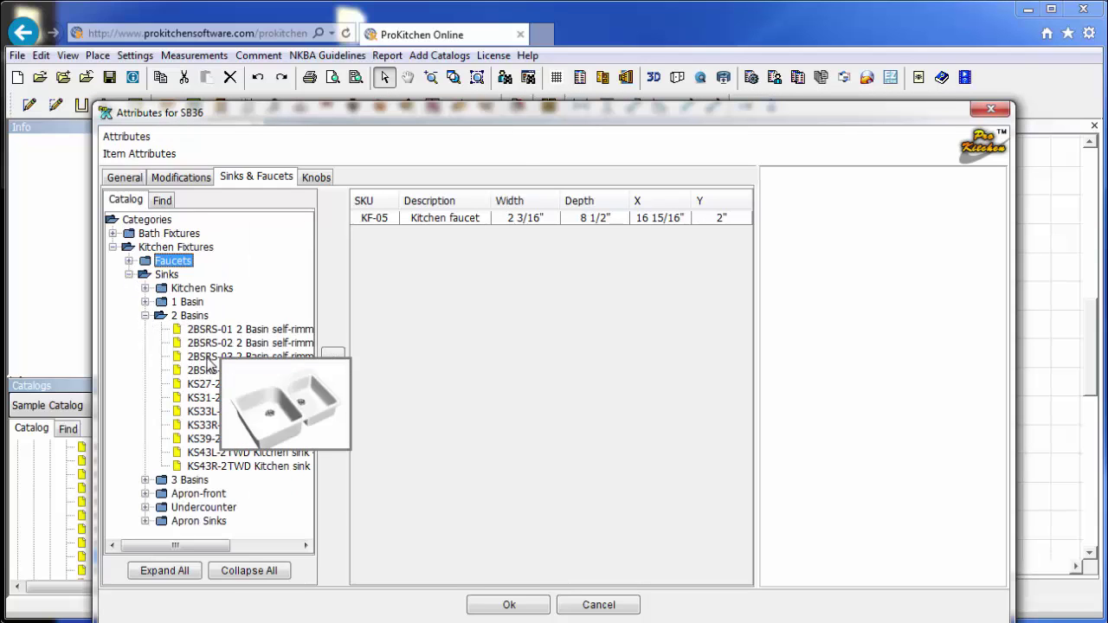
{"action": "double_click", "coordinate": [208, 369]}
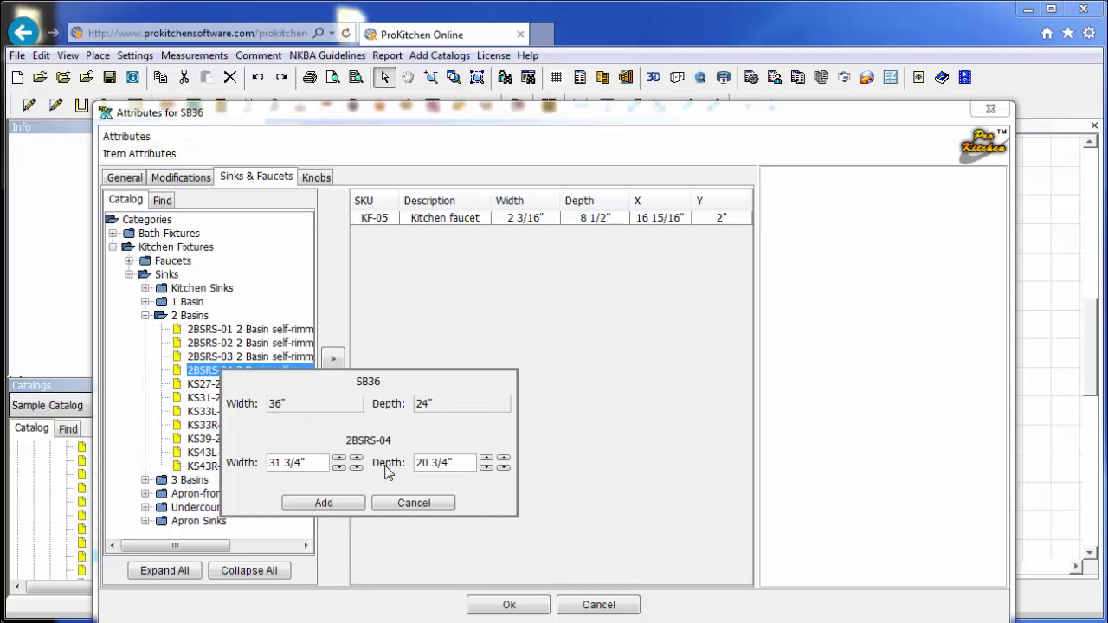
{"action": "left_click", "coordinate": [352, 505]}
{"action": "left_click", "coordinate": [509, 604]}
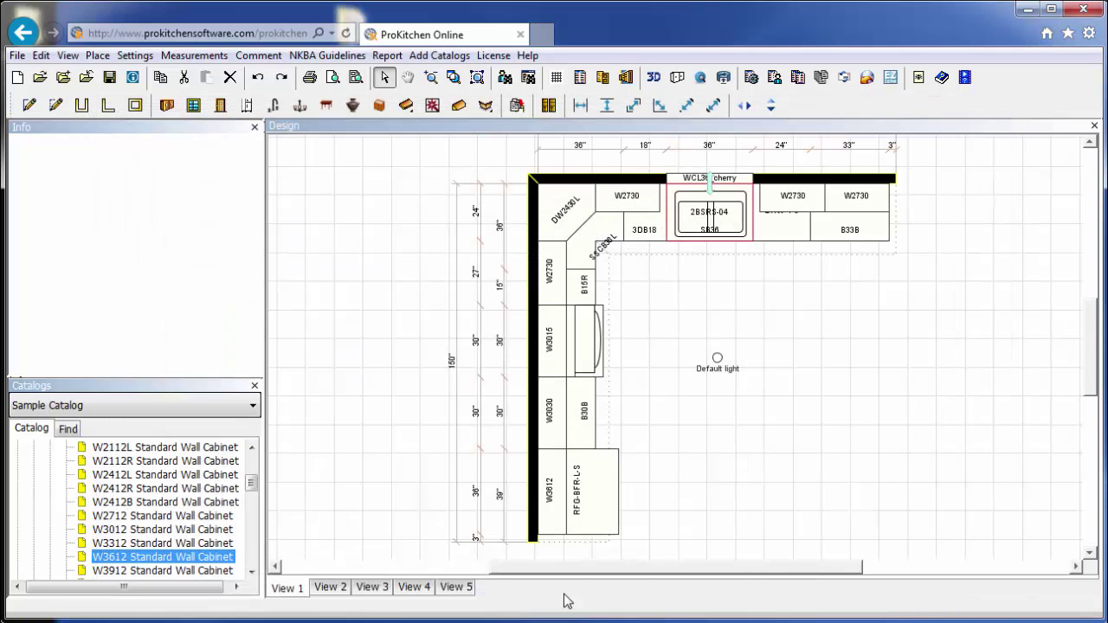
{"action": "left_click", "coordinate": [753, 321]}
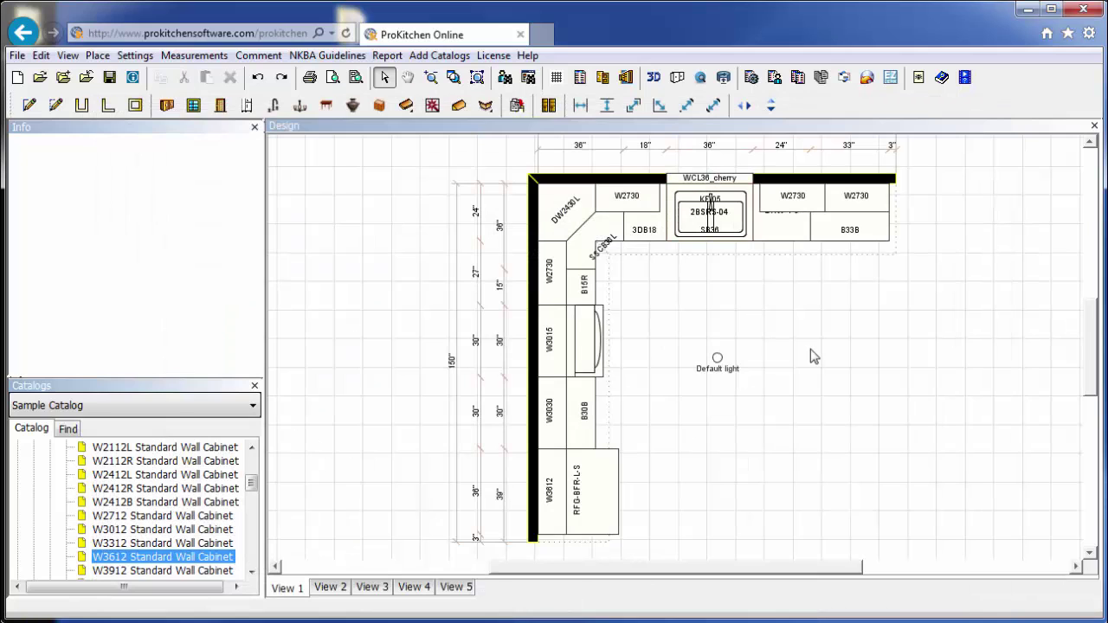
{"action": "left_click", "coordinate": [624, 78]}
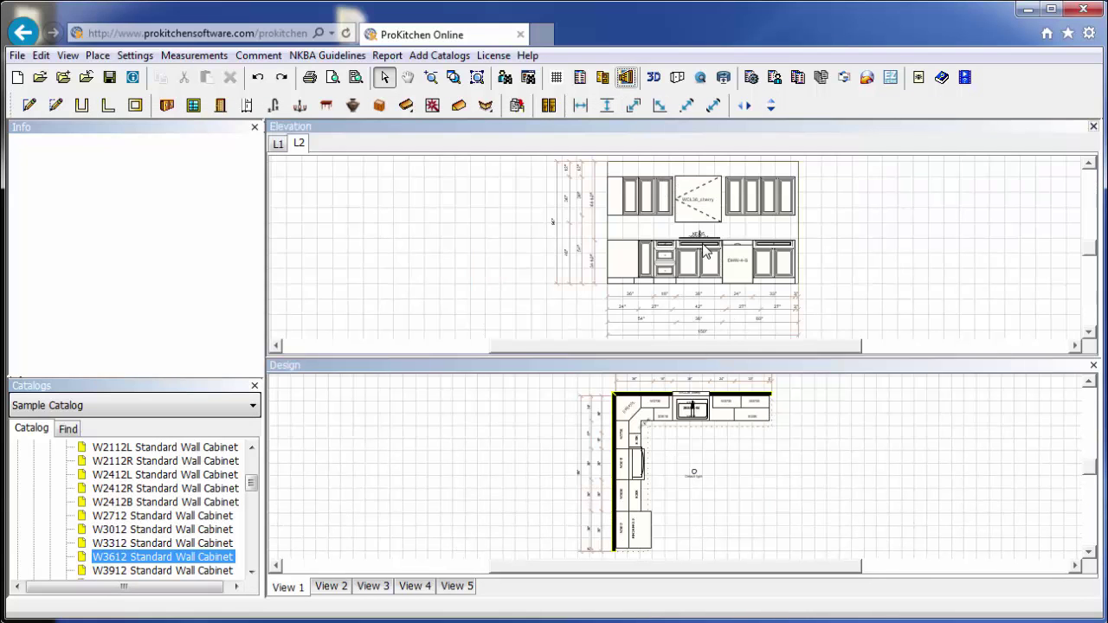
{"action": "scroll", "coordinate": [686, 252], "scroll_direction": "up", "scroll_amount": 4}
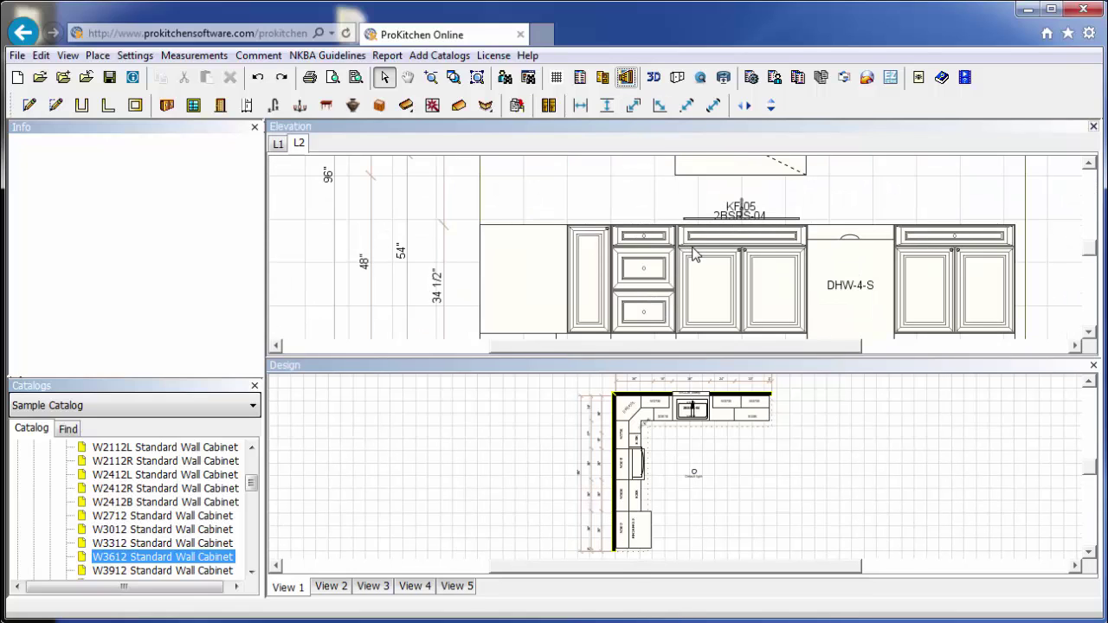
{"action": "scroll", "coordinate": [700, 253], "scroll_direction": "down", "scroll_amount": 1}
{"action": "scroll", "coordinate": [699, 253], "scroll_direction": "down", "scroll_amount": 2}
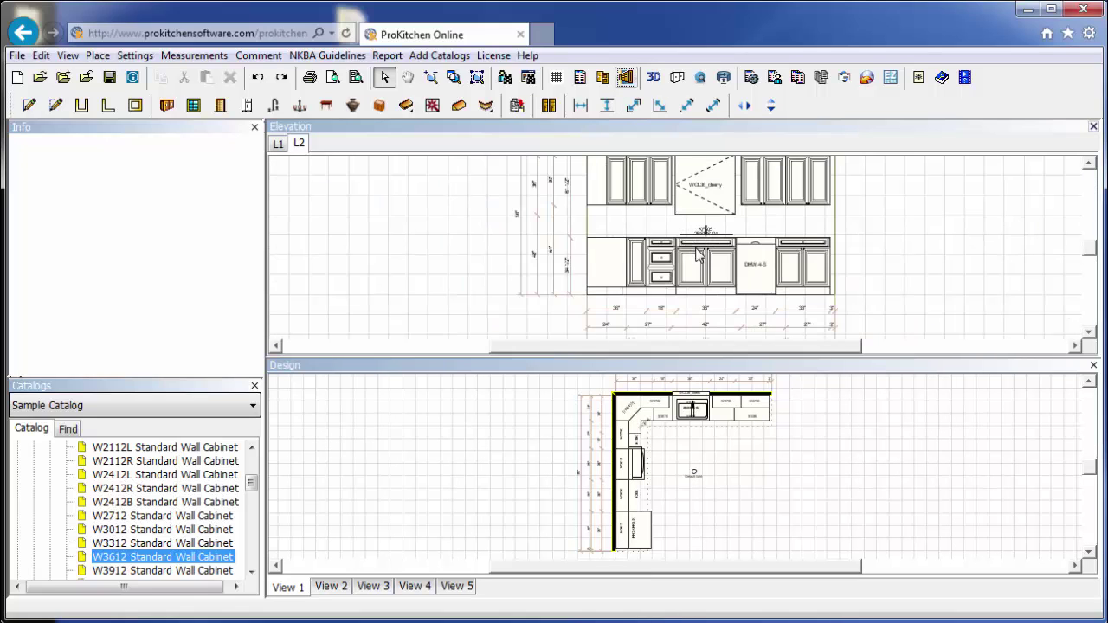
{"action": "left_click", "coordinate": [1093, 127]}
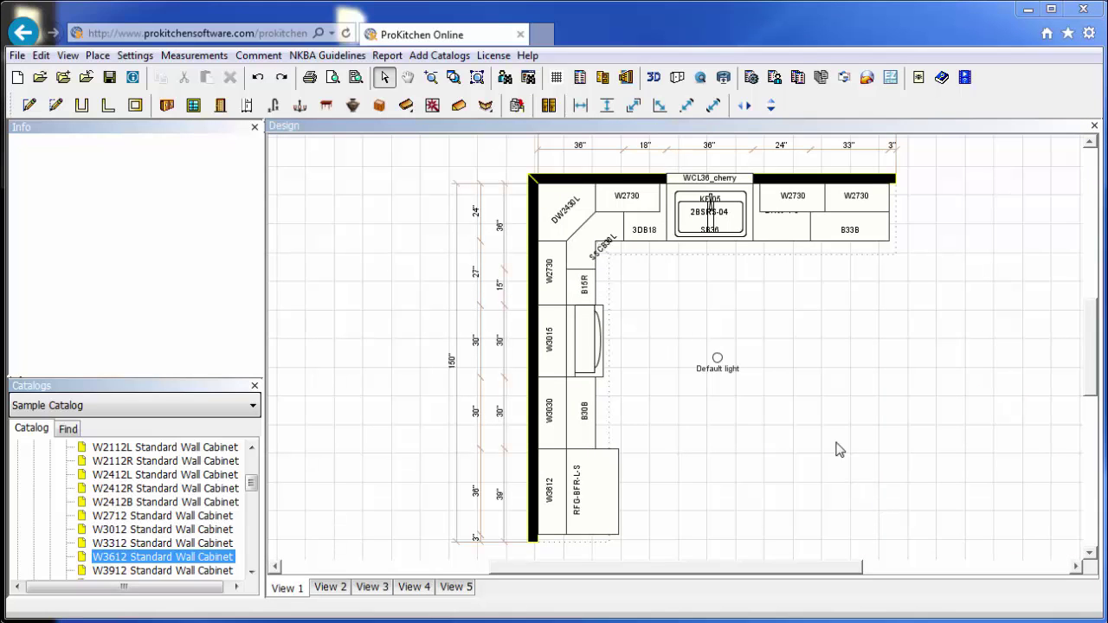
In Design Settings' Moldings tab, enable light rail, top molding and toe kick.
{"action": "right_click", "coordinate": [771, 300]}
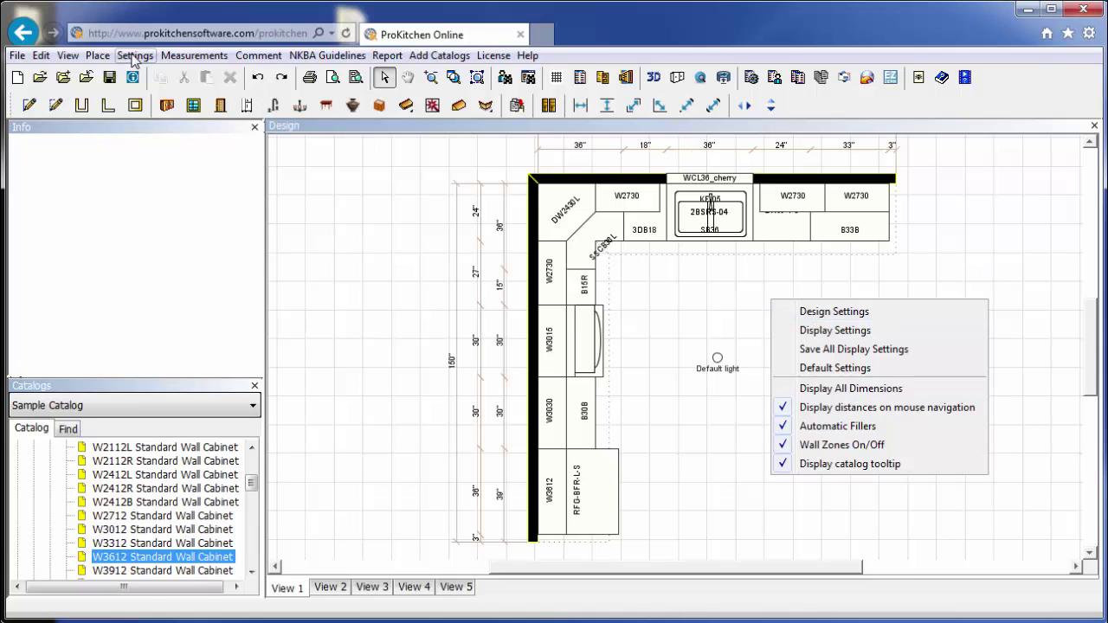
{"action": "left_click", "coordinate": [844, 312]}
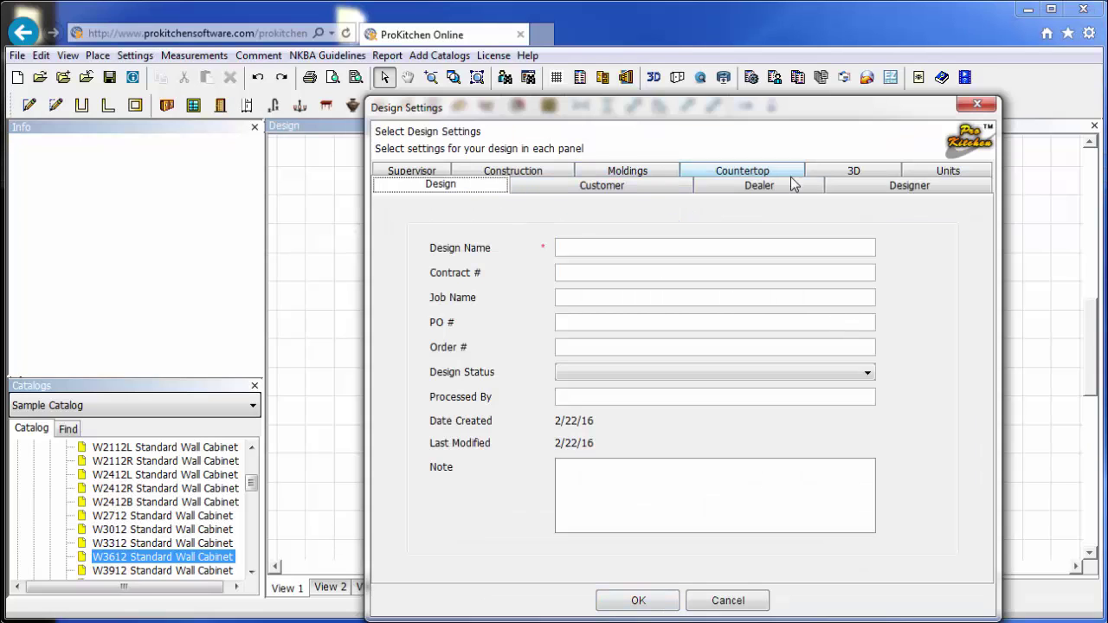
{"action": "left_click", "coordinate": [638, 172]}
{"action": "left_click", "coordinate": [502, 327]}
{"action": "left_click", "coordinate": [502, 380]}
{"action": "left_click", "coordinate": [502, 435]}
Set Sample Catalog as the source for light rail, top molding and toe kick.
{"action": "left_click", "coordinate": [703, 327]}
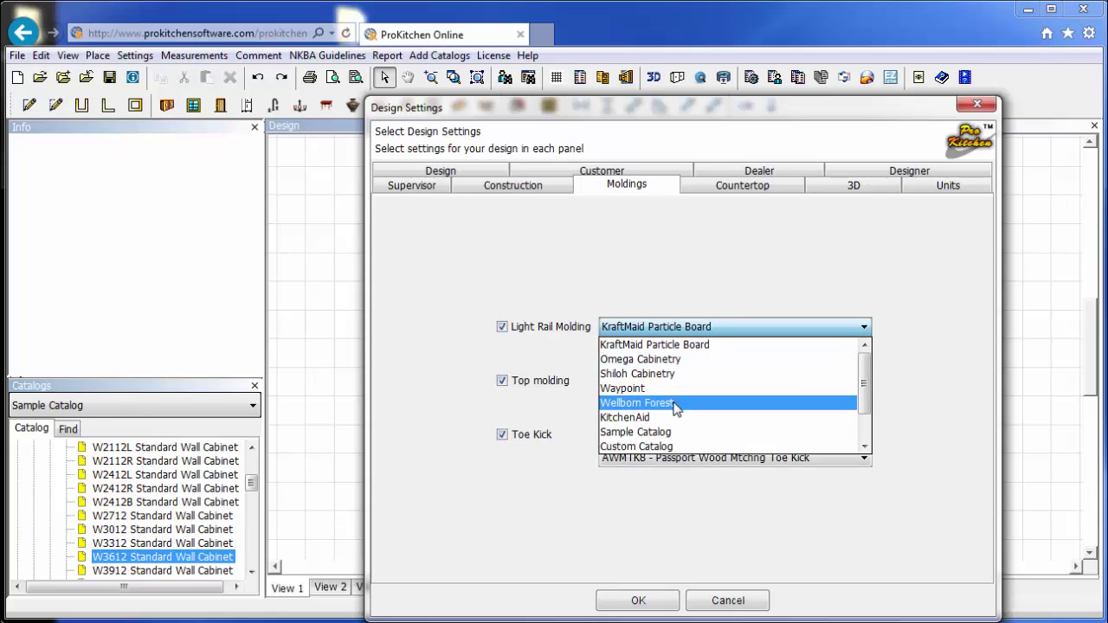
{"action": "left_click", "coordinate": [666, 432]}
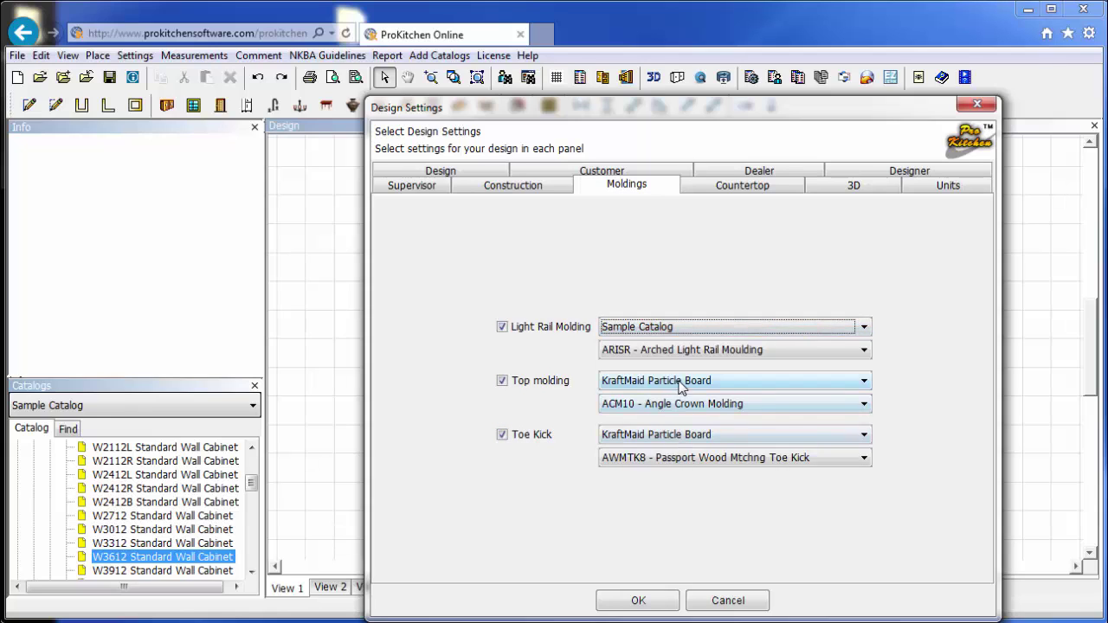
{"action": "left_click", "coordinate": [682, 381]}
{"action": "left_click", "coordinate": [672, 487]}
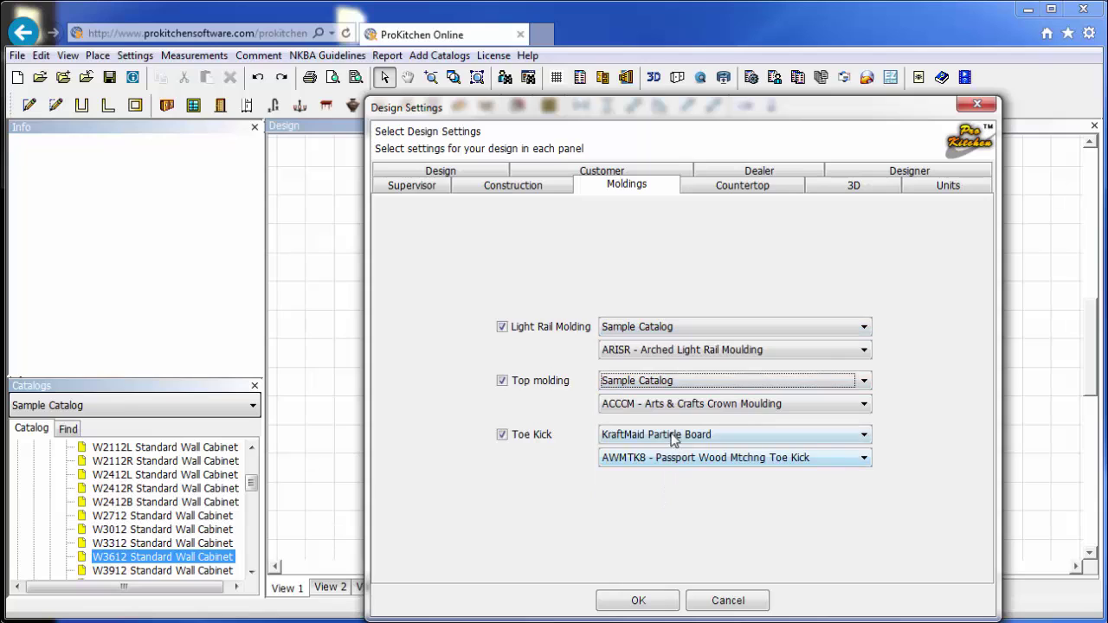
{"action": "left_click", "coordinate": [673, 434]}
{"action": "left_click", "coordinate": [653, 540]}
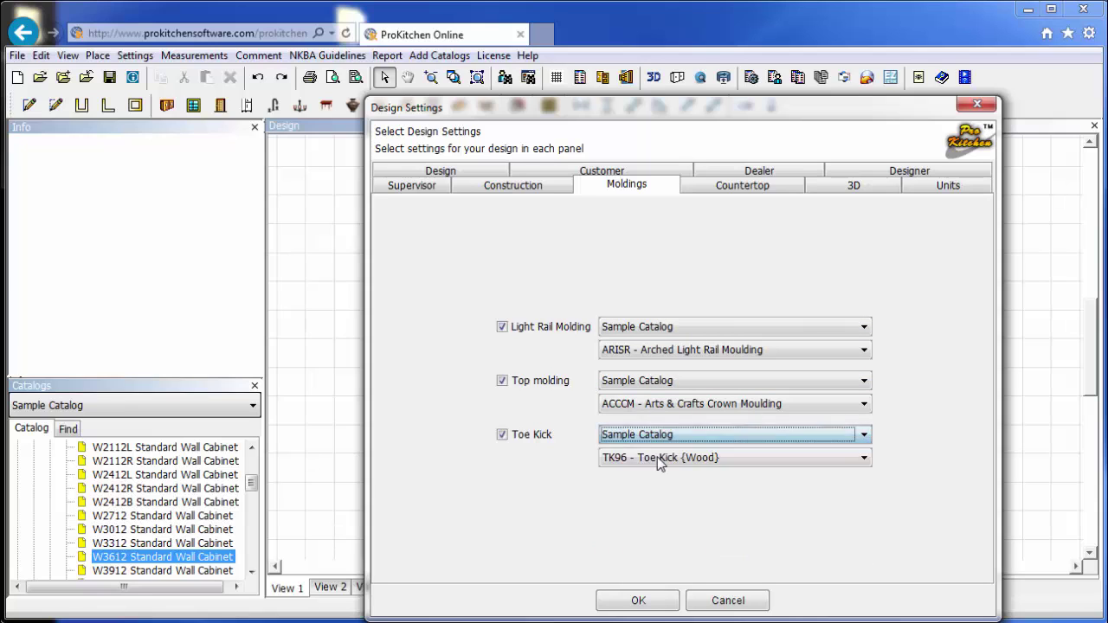
Choose BLM light rail, CDCM8 Classic Decor Crown and TK96 wood toe kick, and apply.
{"action": "left_click", "coordinate": [664, 351]}
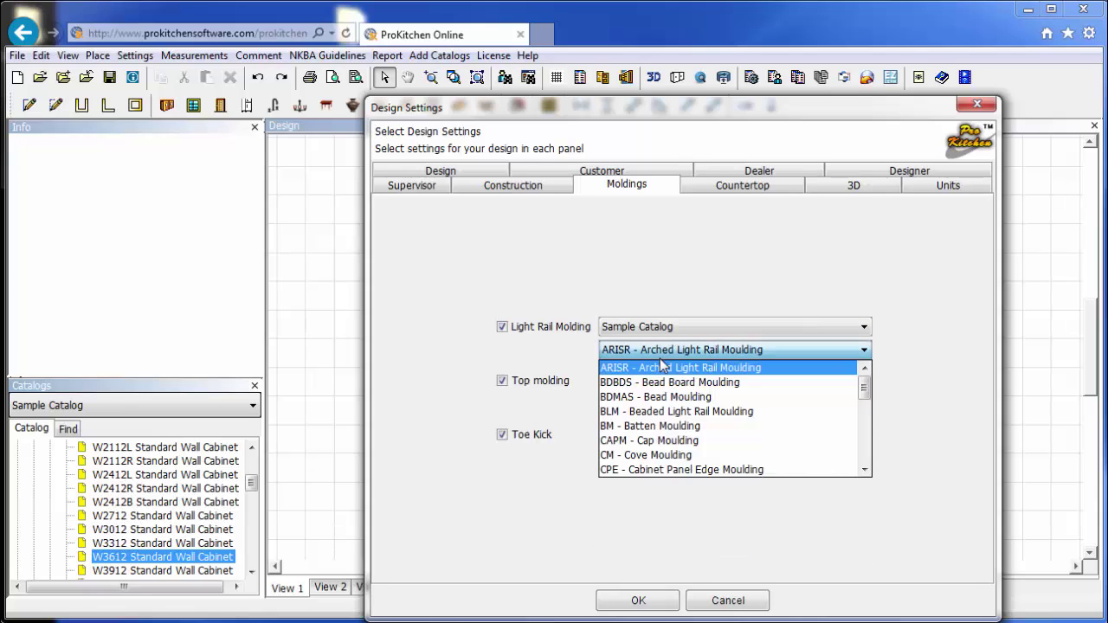
{"action": "left_click", "coordinate": [676, 412]}
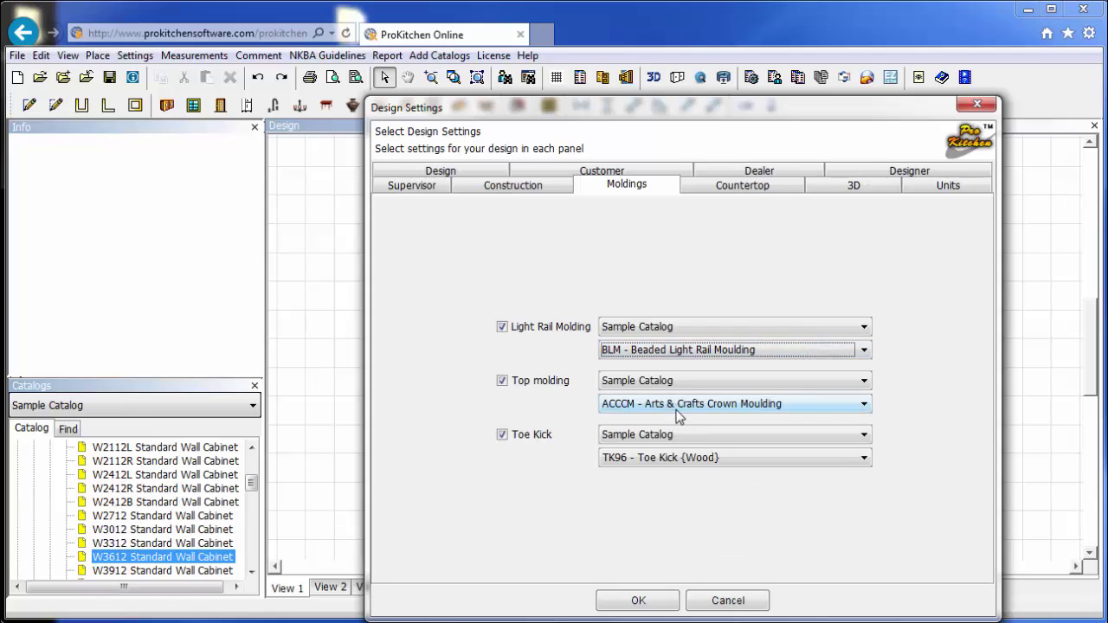
{"action": "left_click", "coordinate": [678, 405]}
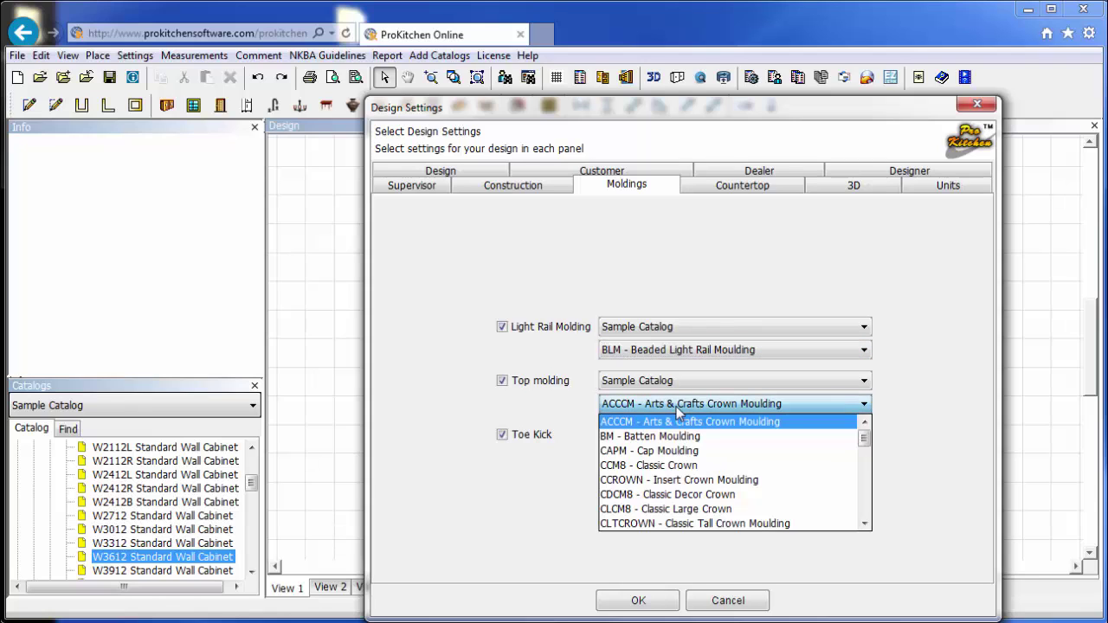
{"action": "left_click", "coordinate": [688, 496]}
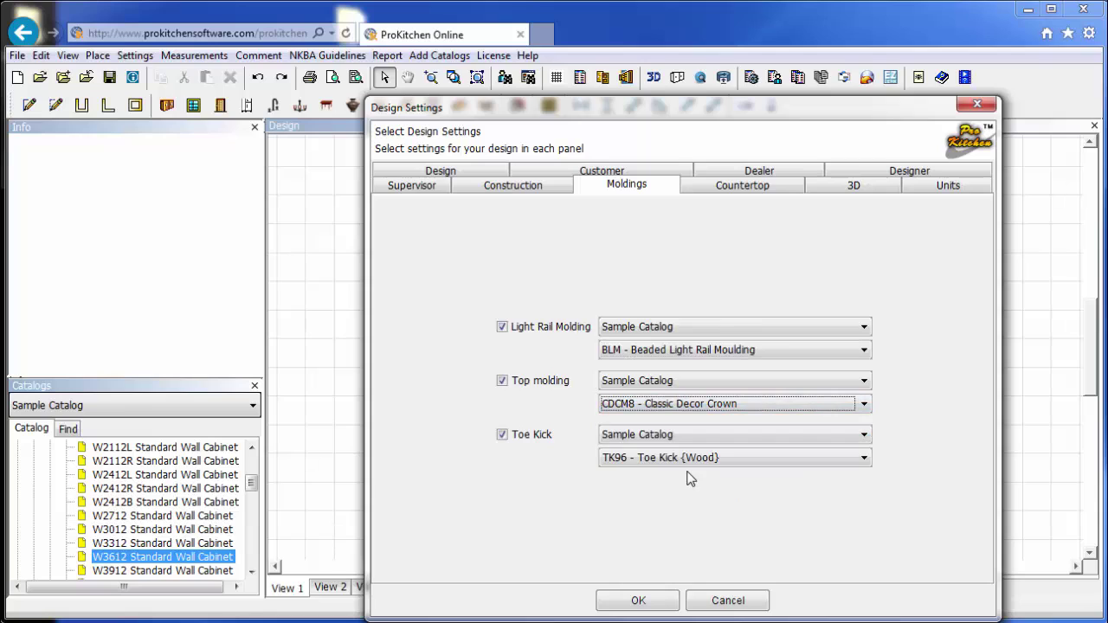
{"action": "left_click", "coordinate": [687, 459]}
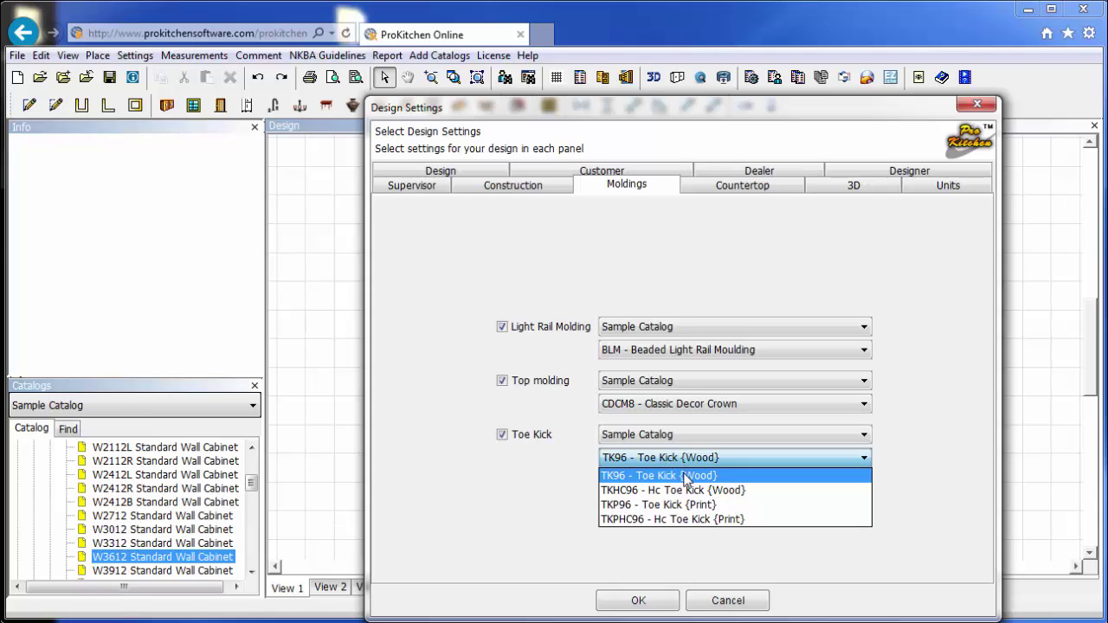
{"action": "left_click", "coordinate": [672, 476]}
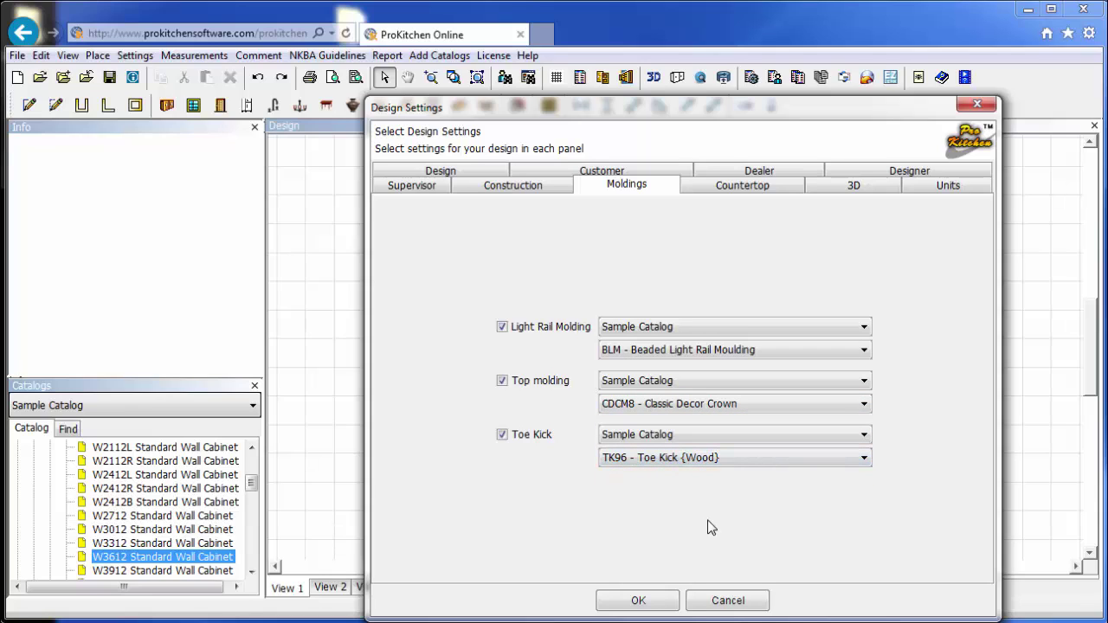
{"action": "left_click", "coordinate": [632, 601]}
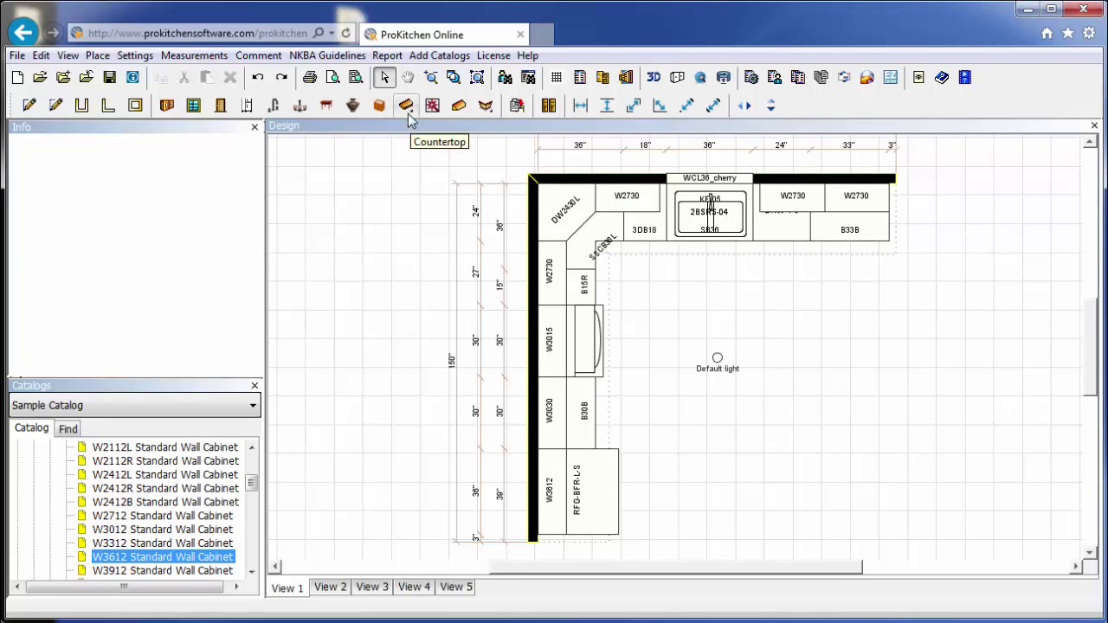
Apply moldings to all cabinets, then generate the countertop and backsplash over the base cabinets.
{"action": "left_click", "coordinate": [483, 110]}
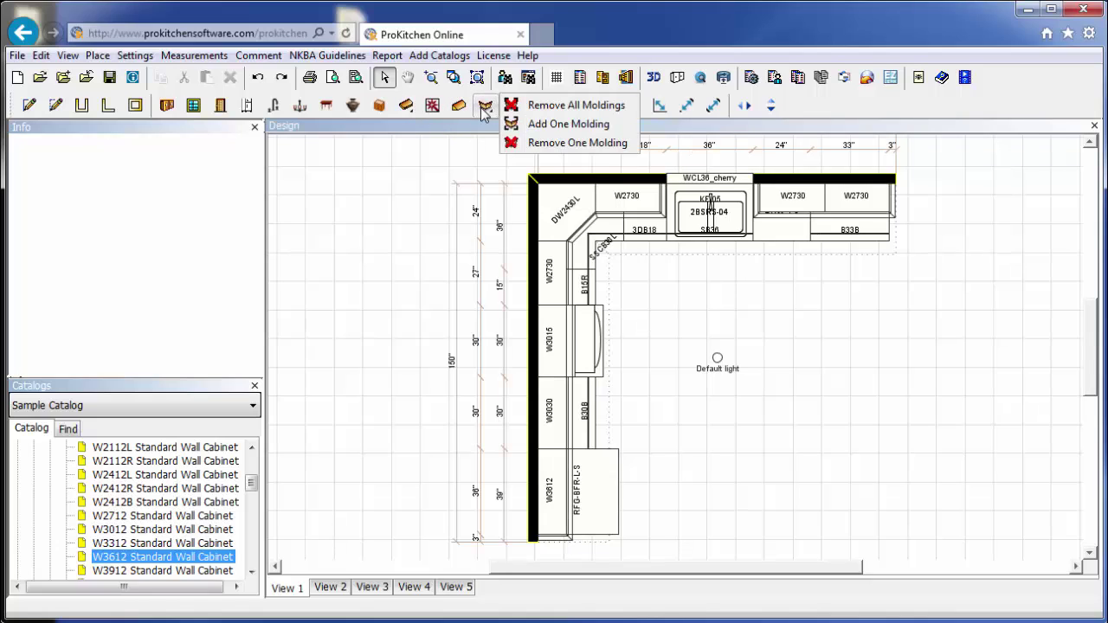
{"action": "left_click", "coordinate": [421, 240]}
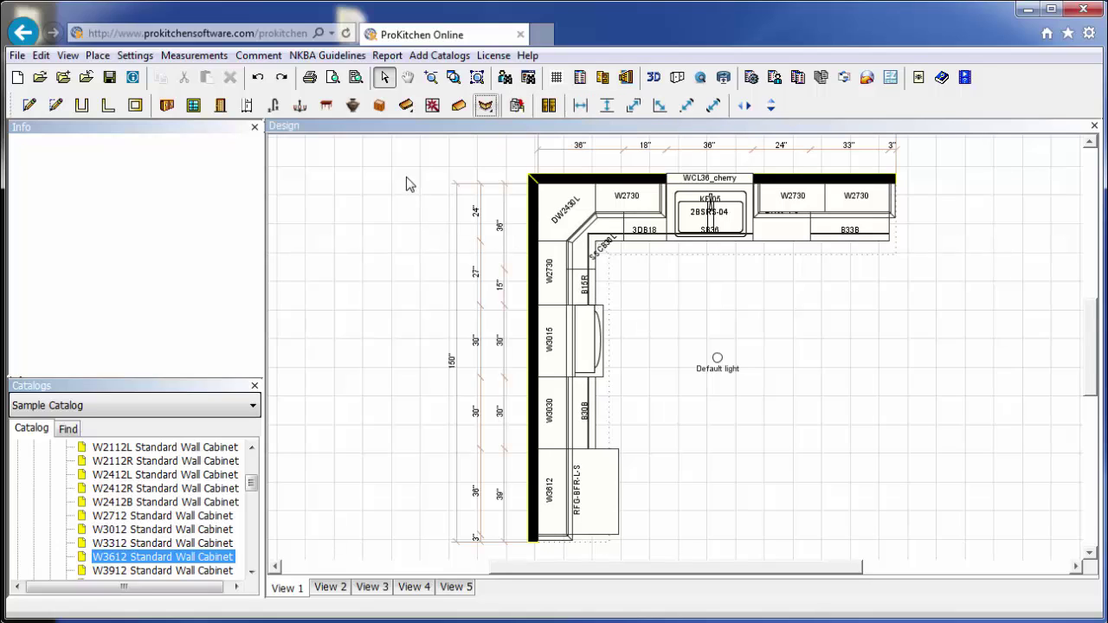
{"action": "left_click", "coordinate": [404, 107]}
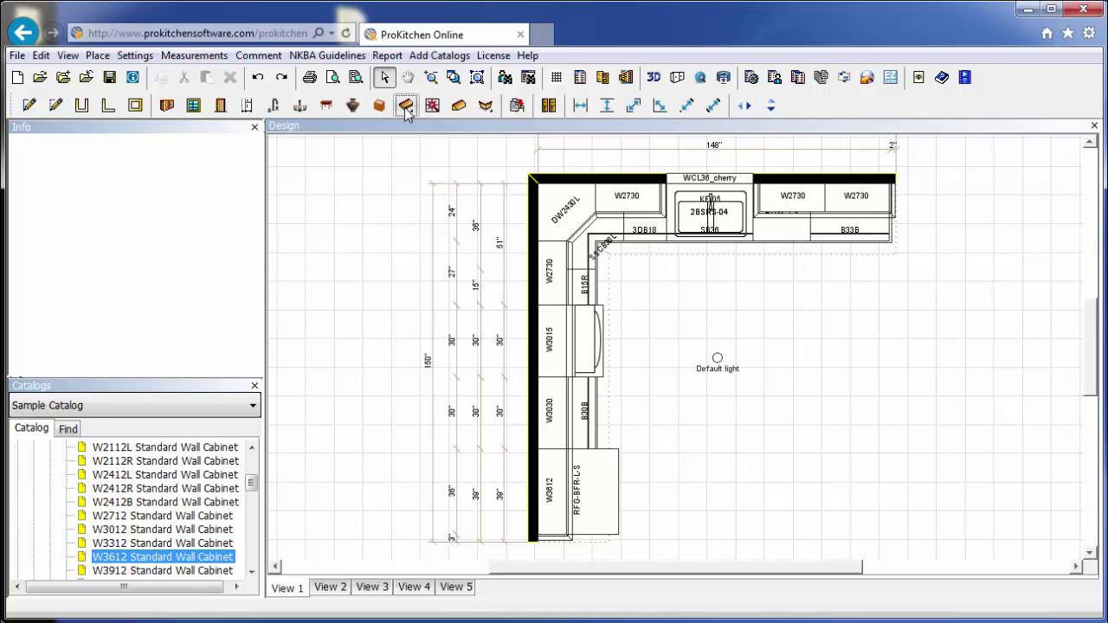
{"action": "left_click", "coordinate": [461, 115]}
{"action": "left_click", "coordinate": [625, 78]}
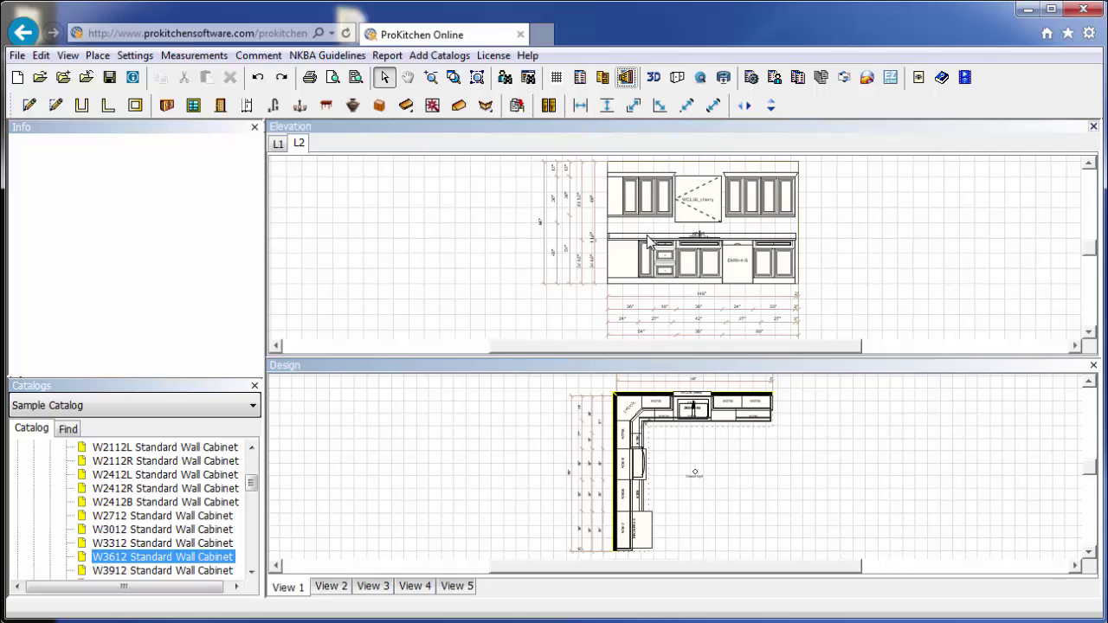
{"action": "scroll", "coordinate": [647, 242], "scroll_direction": "up", "scroll_amount": 3}
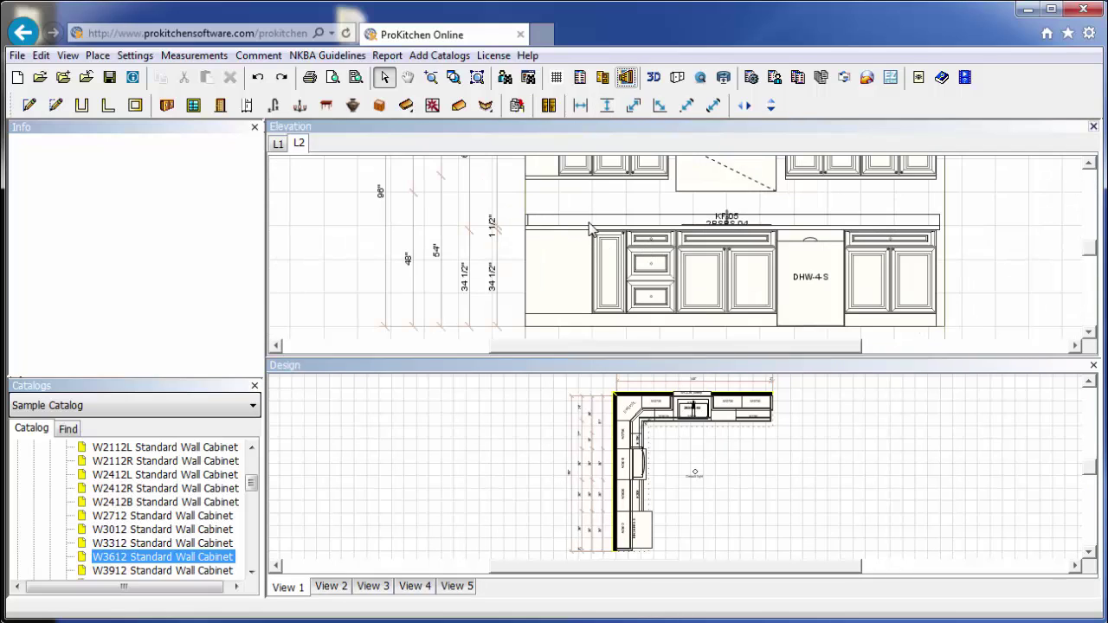
{"action": "scroll", "coordinate": [610, 275], "scroll_direction": "down", "scroll_amount": 3}
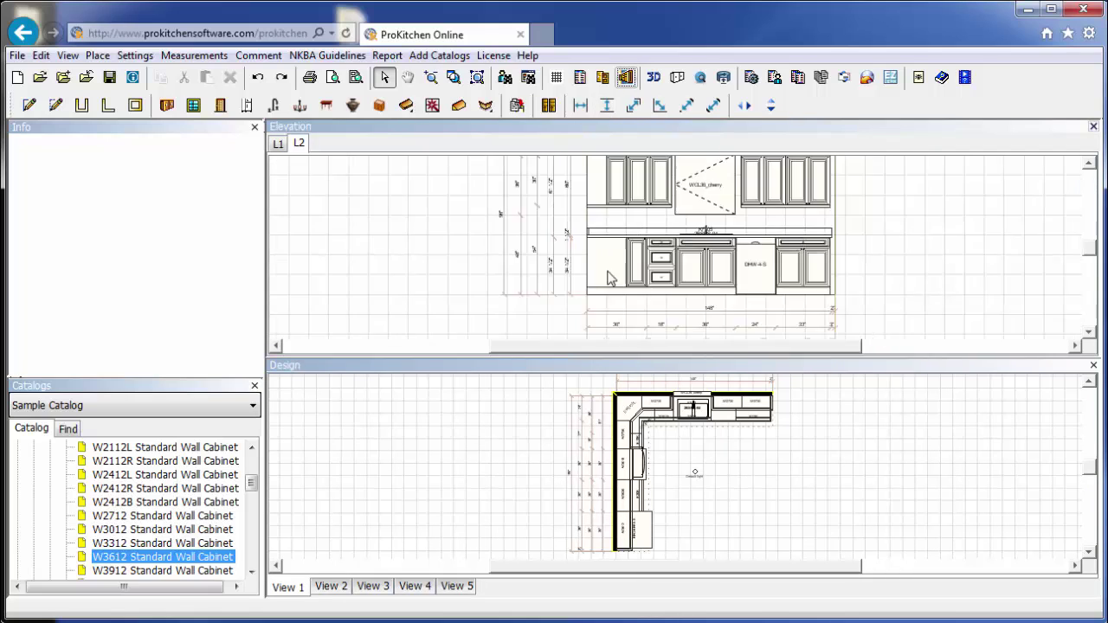
{"action": "left_click", "coordinate": [1093, 126]}
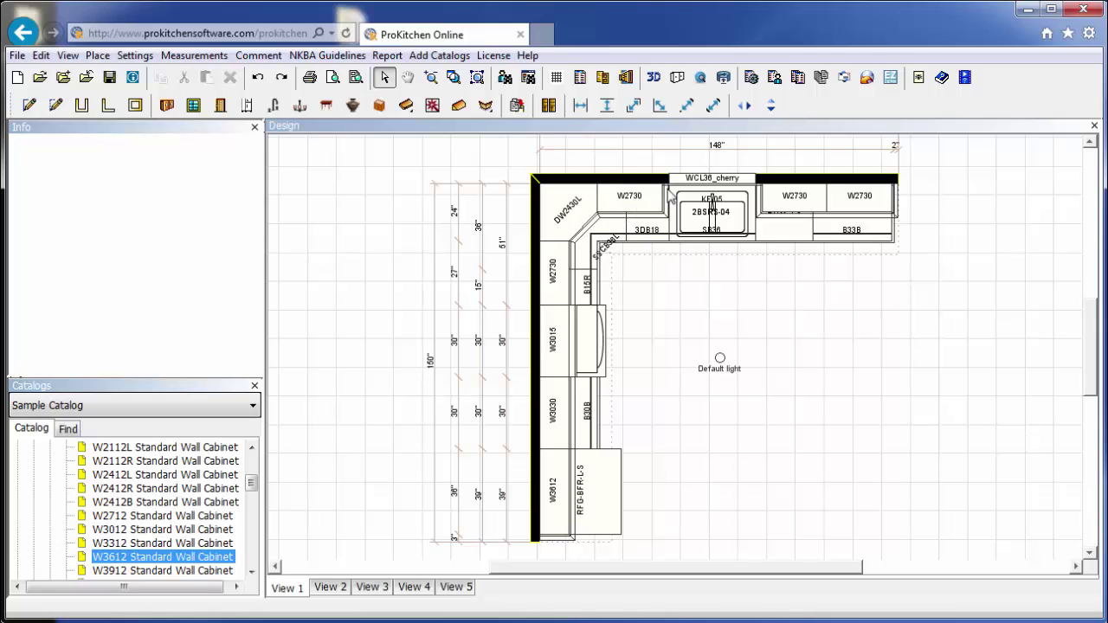
Open the 3D view, orbit the camera around the kitchen, and dismiss the Render Scene settings.
{"action": "left_click", "coordinate": [654, 80]}
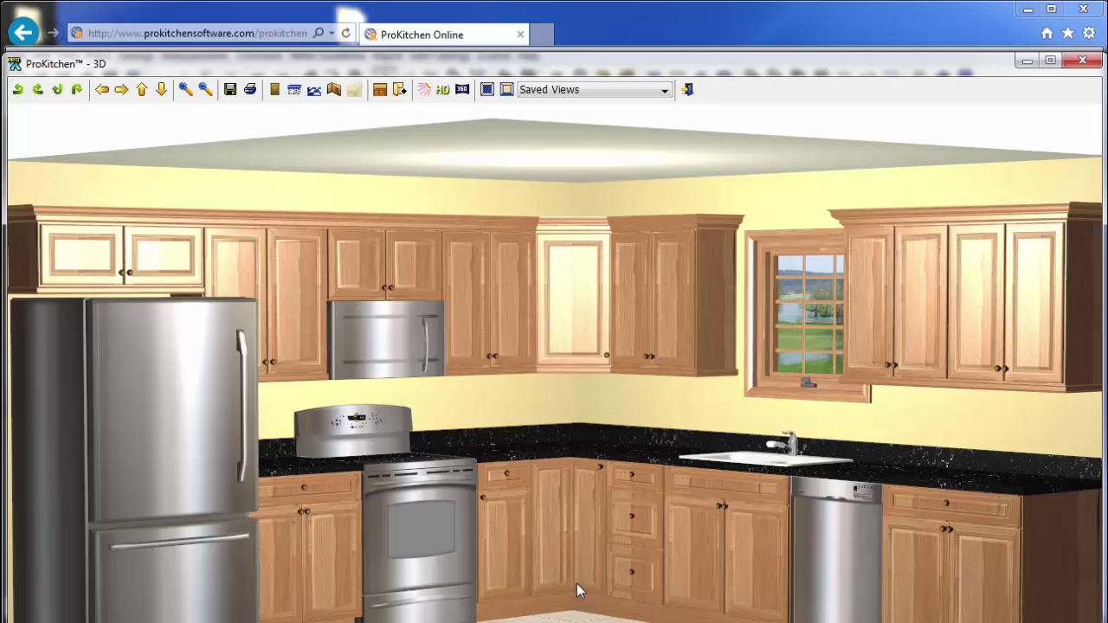
{"action": "left_click_drag", "start_coordinate": [577, 583], "coordinate": [530, 603]}
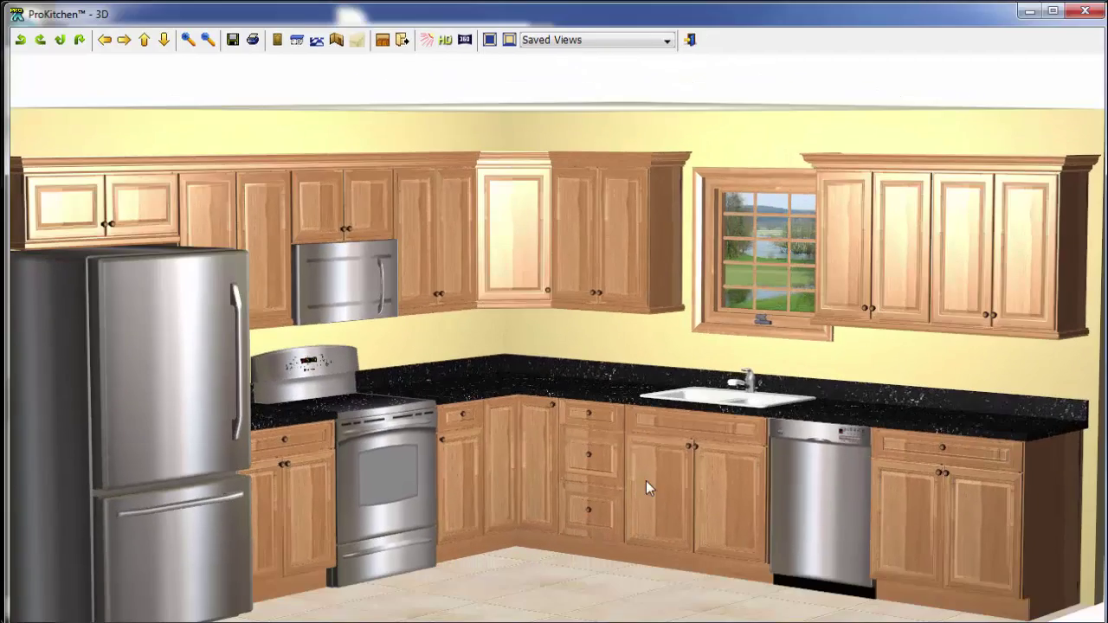
{"action": "left_click_drag", "start_coordinate": [646, 480], "coordinate": [632, 455]}
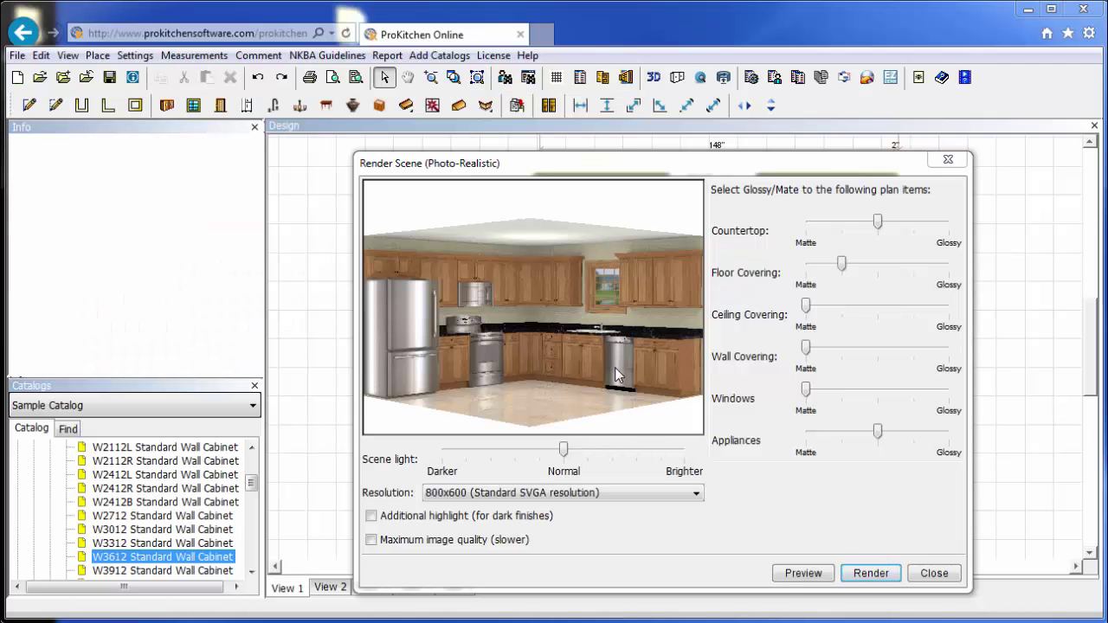
{"action": "left_click", "coordinate": [934, 573]}
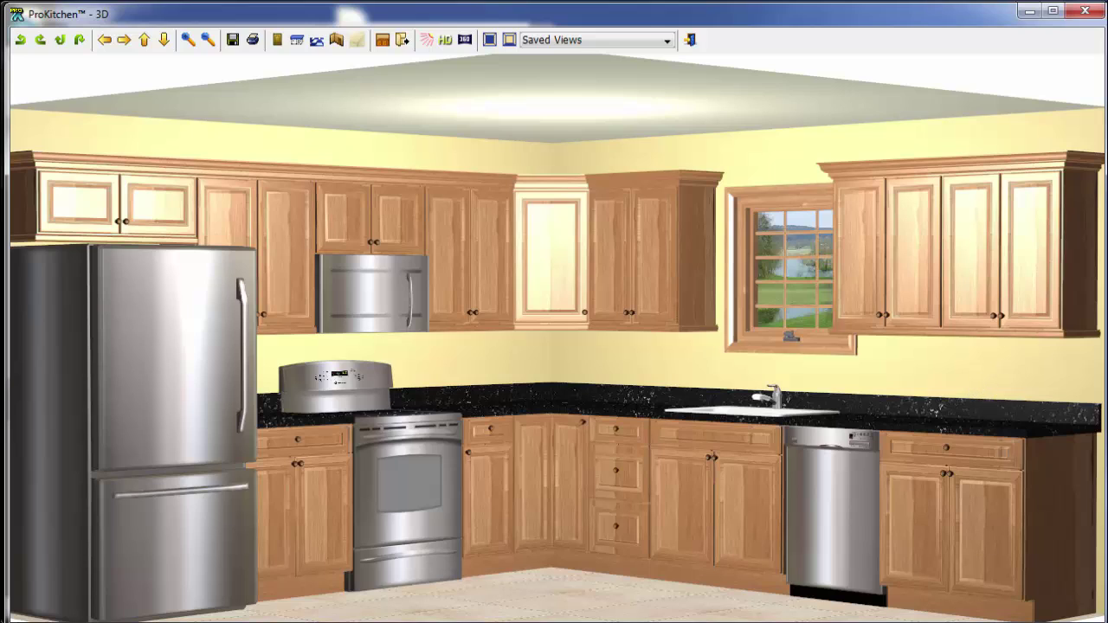
Close the ProKitchen 3D window to return to the floor plan.
{"action": "left_click", "coordinate": [1084, 12]}
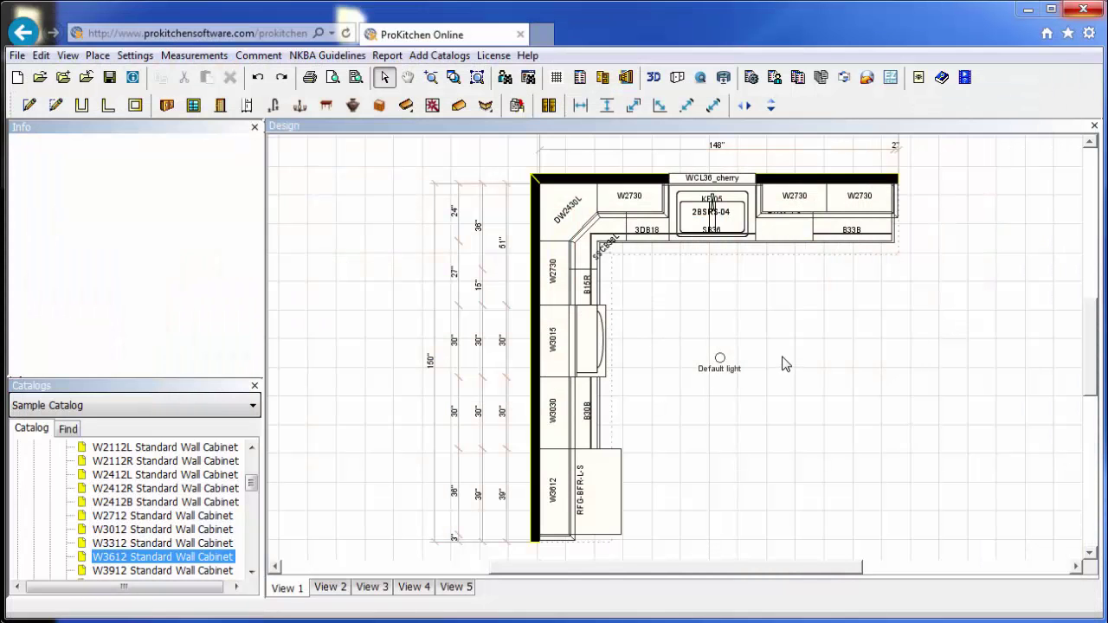